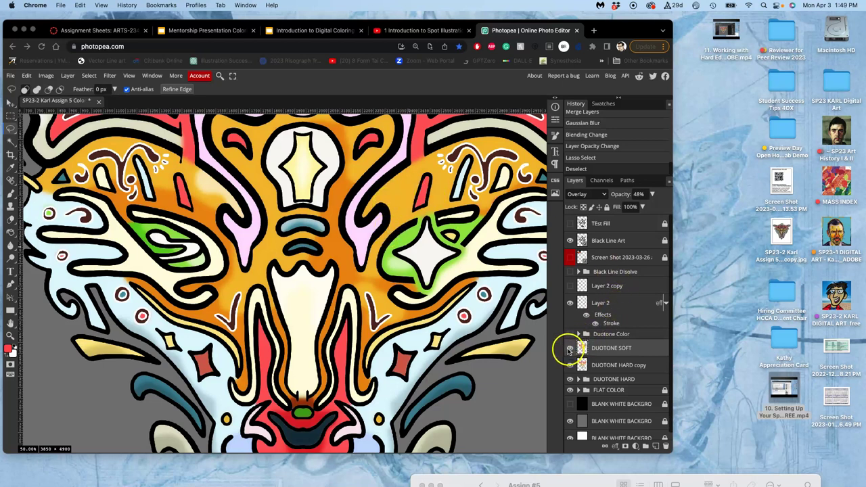
- Compare the artwork with and without the DUOTONE SOFT and DUOTONE HARD copy layers by toggling their visibility
{"action": "left_click", "coordinate": [569, 349]}
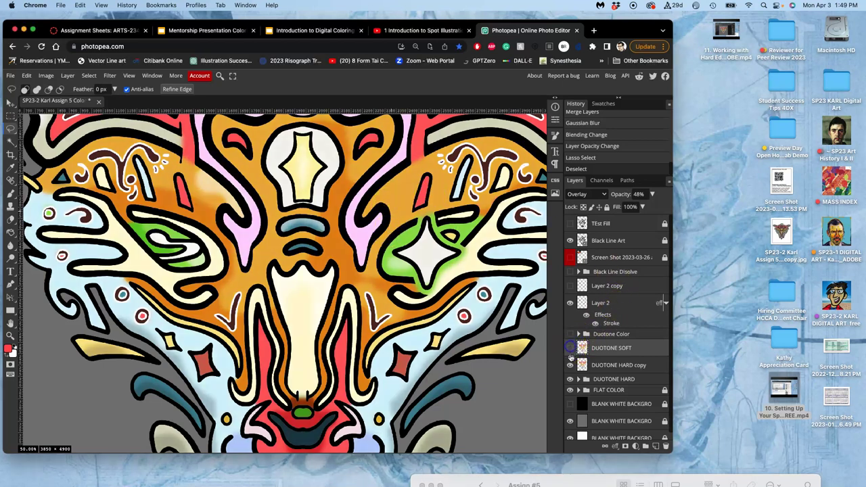
{"action": "left_click", "coordinate": [569, 365]}
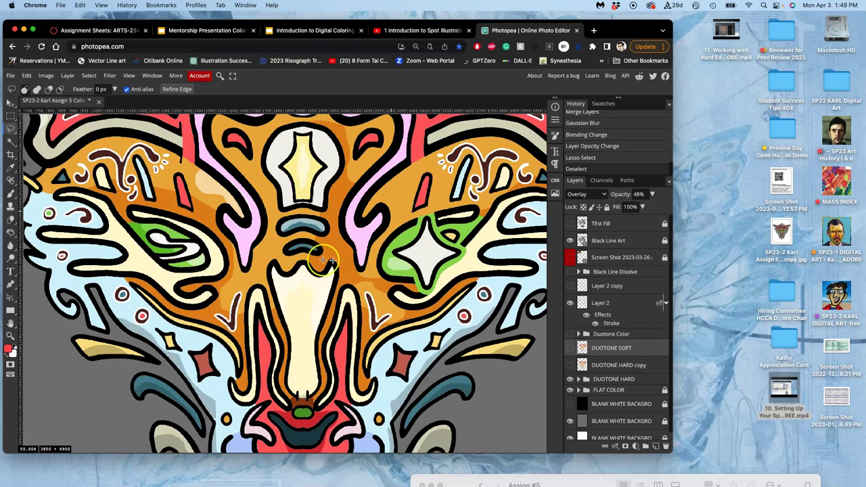
{"action": "left_click", "coordinate": [570, 365]}
{"action": "left_click", "coordinate": [570, 349]}
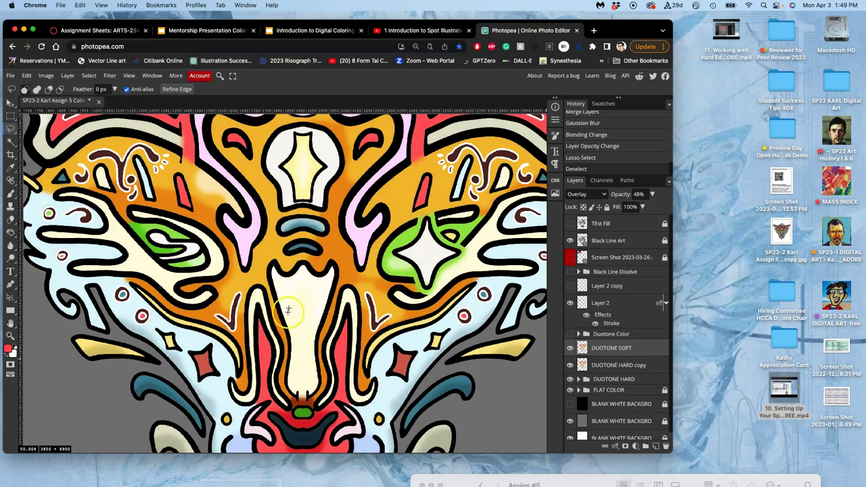
- Hide the gray and white background layers and the Black Line Art layer, leaving only the color artwork on transparency
{"action": "scroll", "coordinate": [325, 291], "scroll_direction": "down", "scroll_amount": 3}
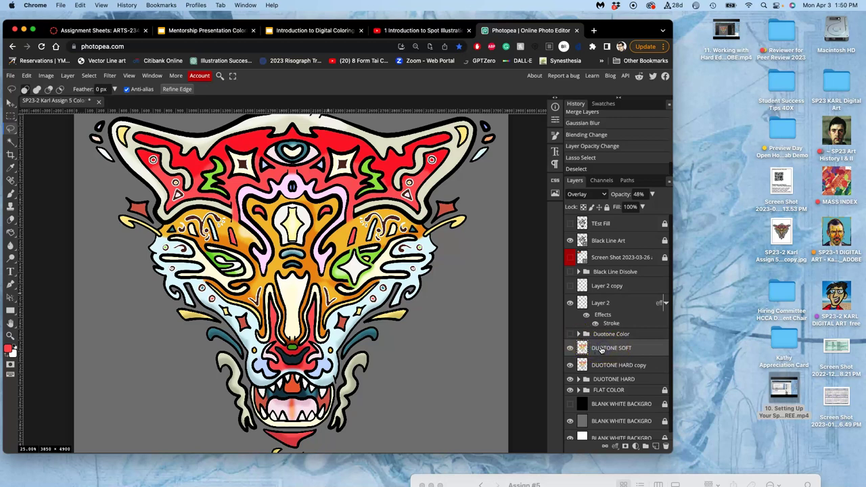
{"action": "left_click", "coordinate": [569, 421]}
{"action": "left_click", "coordinate": [569, 438]}
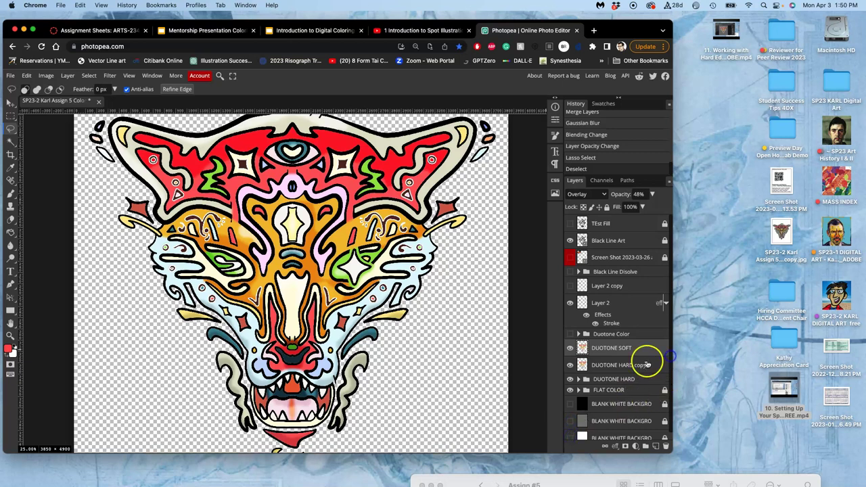
{"action": "left_click", "coordinate": [570, 240]}
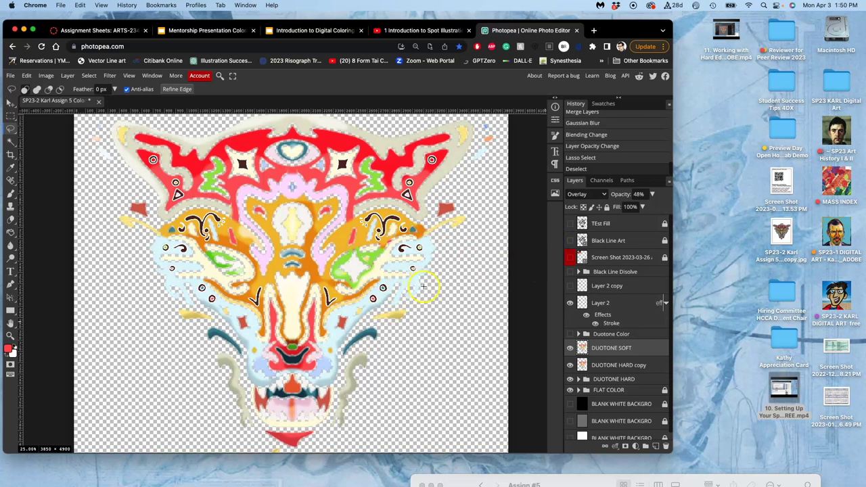
{"action": "key", "text": "super+minus"}
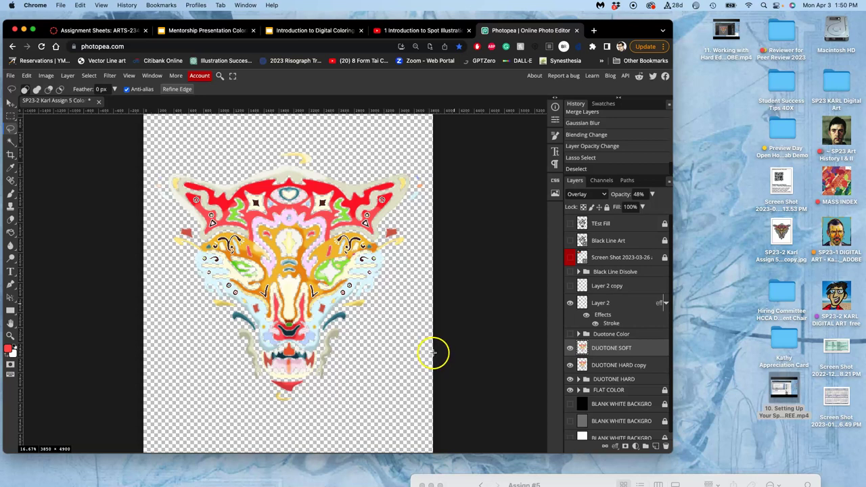
- Merge Layer 2, DUOTONE SOFT, DUOTONE HARD copy and the DUOTONE HARD and FLAT COLOR groups into one layer
{"action": "left_click", "coordinate": [68, 75]}
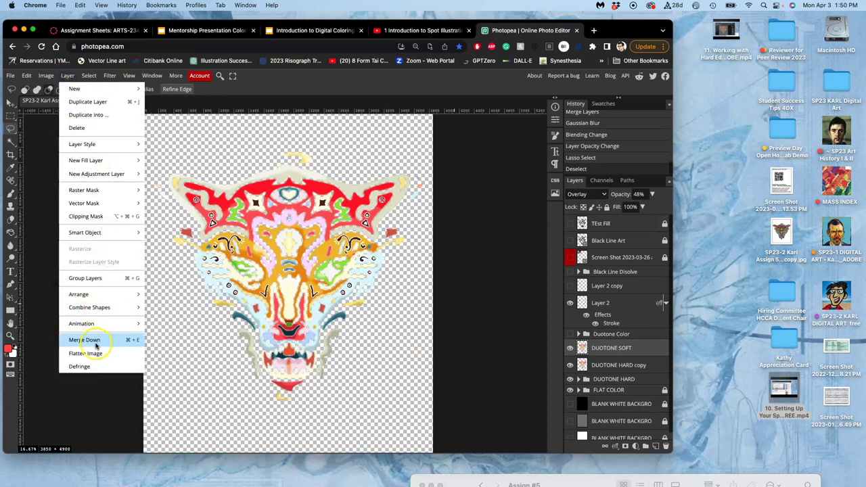
{"action": "left_click", "coordinate": [600, 342]}
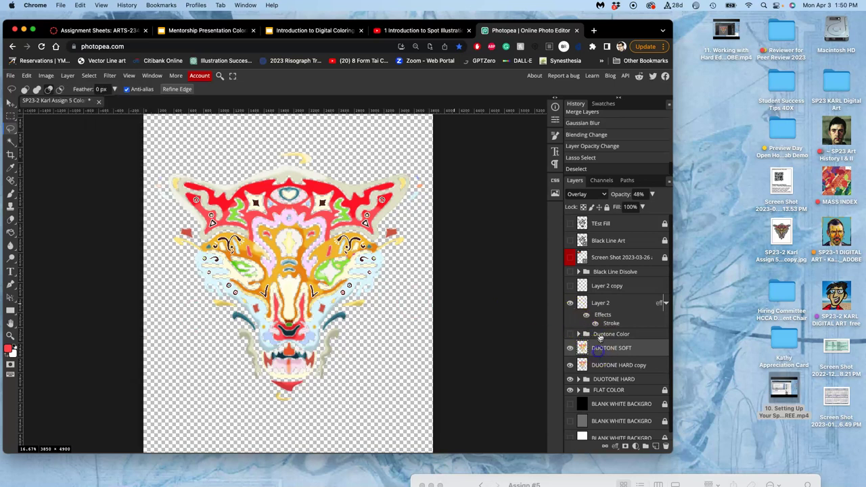
{"action": "left_click", "coordinate": [607, 305]}
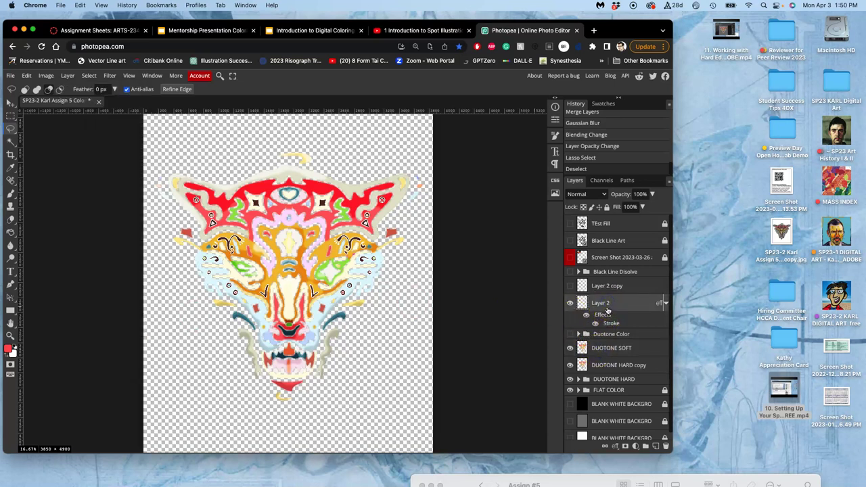
{"action": "left_click", "coordinate": [602, 347], "text": "super"}
{"action": "left_click", "coordinate": [603, 365], "text": "super"}
{"action": "left_click", "coordinate": [603, 379], "text": "super"}
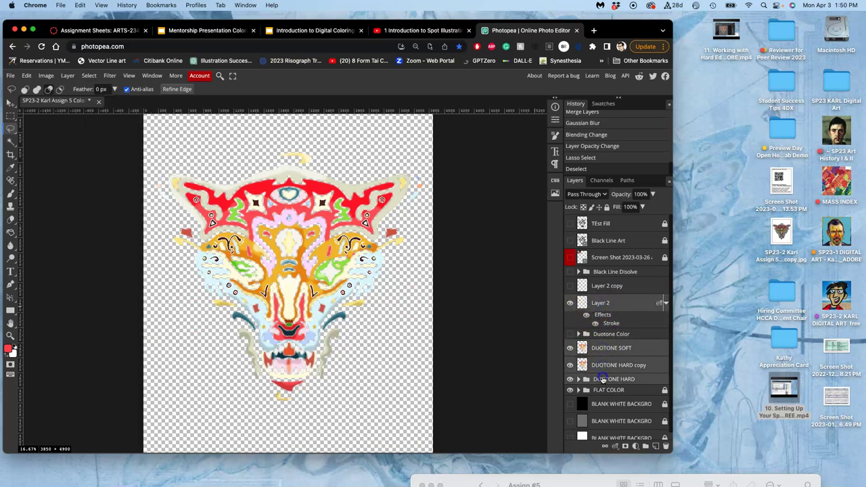
{"action": "left_click", "coordinate": [601, 391], "text": "super"}
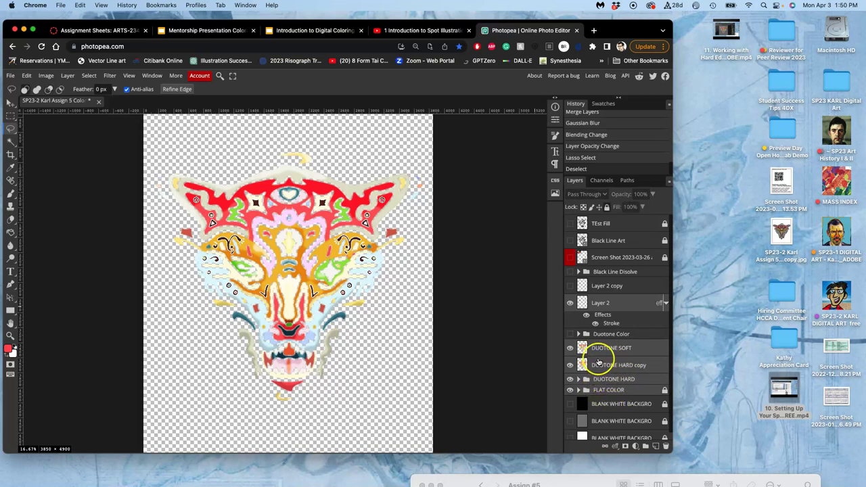
{"action": "left_click", "coordinate": [68, 76]}
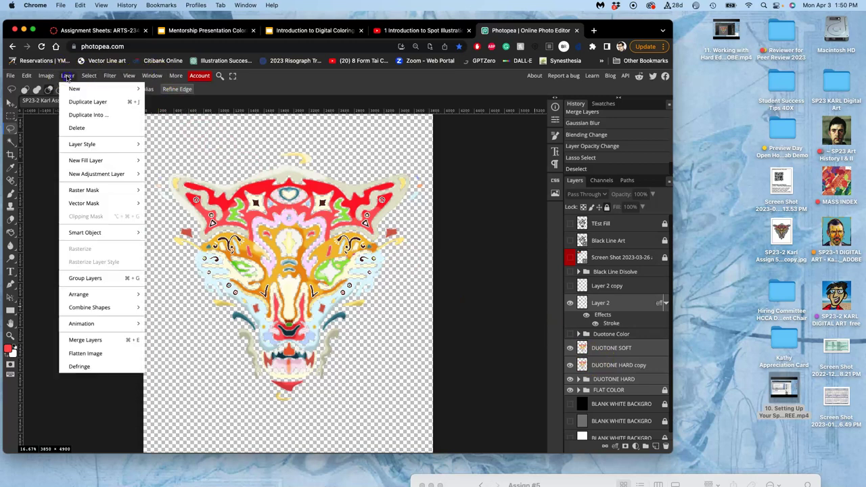
{"action": "left_click", "coordinate": [111, 341]}
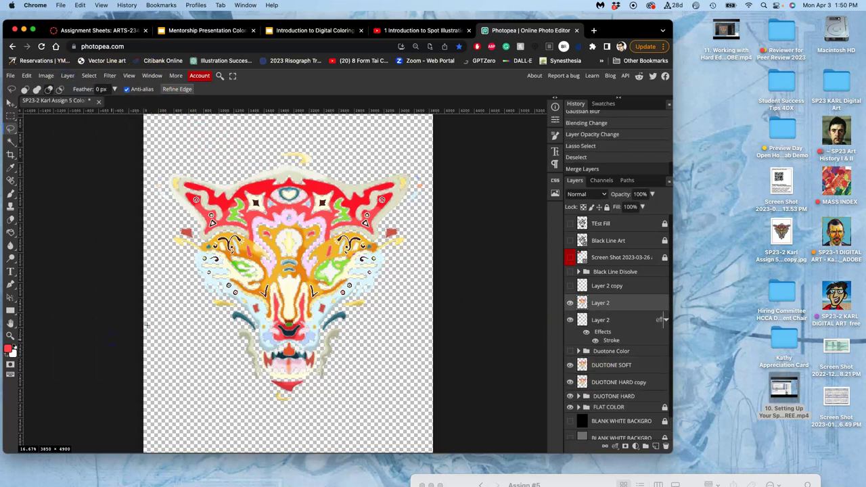
{"action": "left_click_drag", "start_coordinate": [568, 319], "coordinate": [561, 294]}
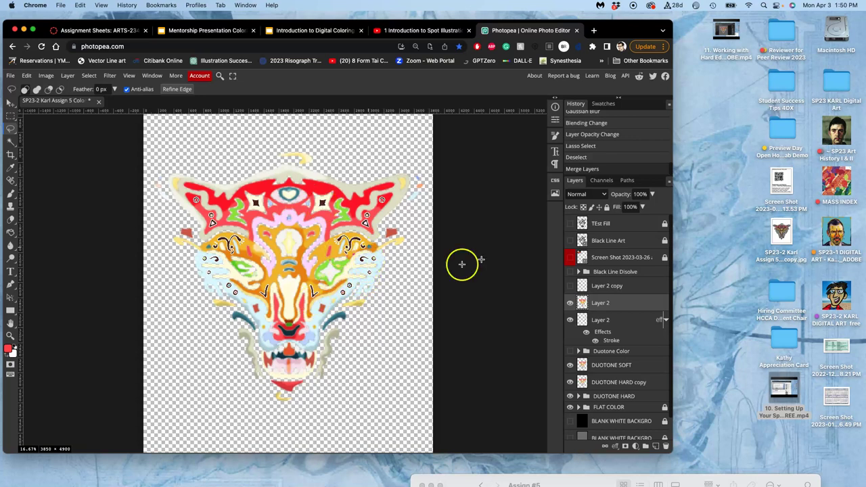
- Show the Black Line Art and gray background layers again and select the merged Layer 2
{"action": "left_click", "coordinate": [571, 242]}
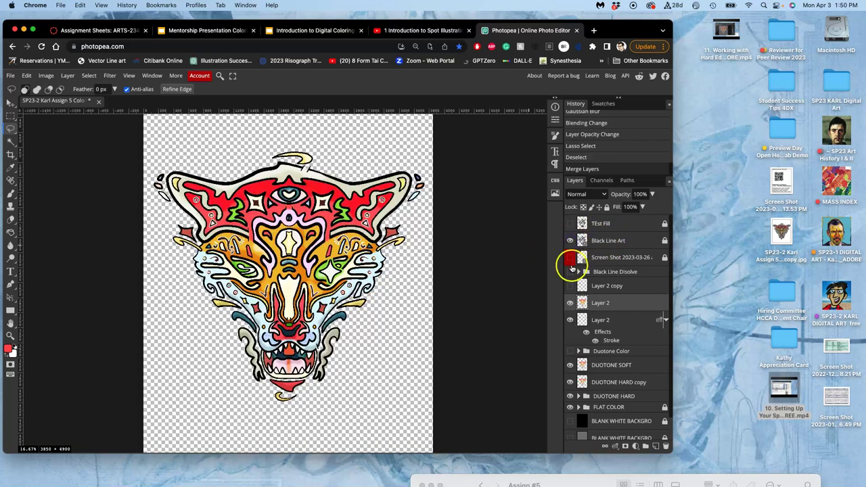
{"action": "left_click", "coordinate": [570, 242]}
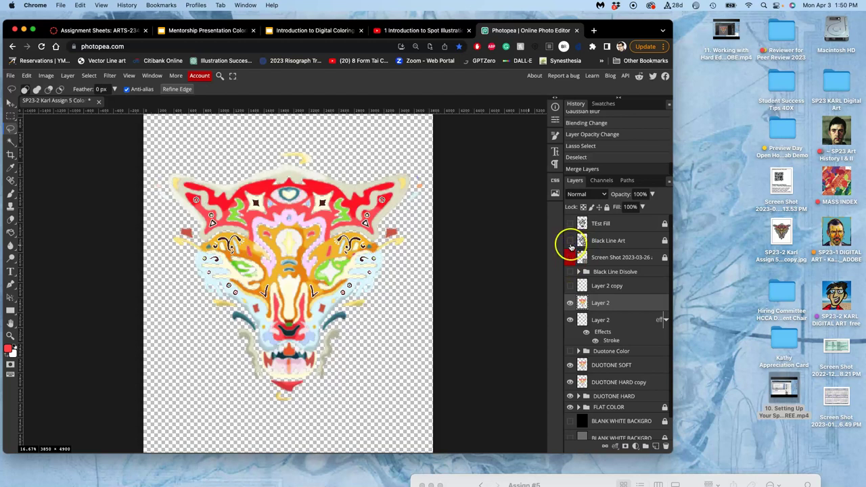
{"action": "left_click", "coordinate": [571, 242]}
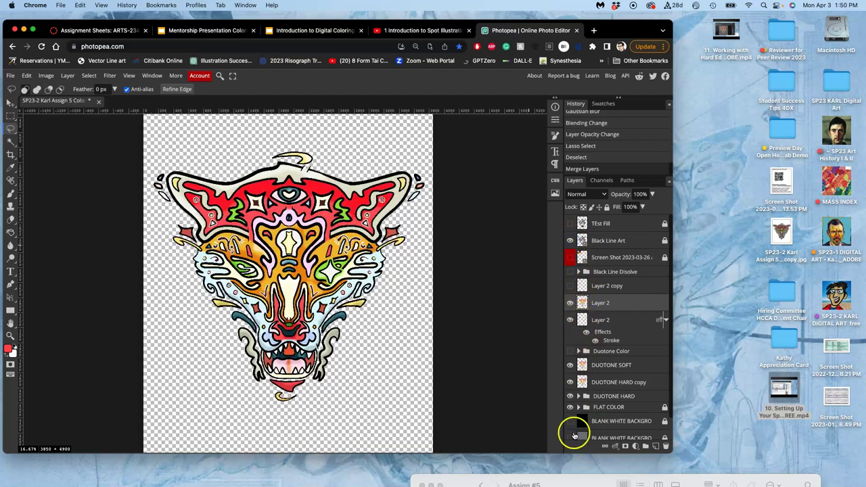
{"action": "left_click", "coordinate": [571, 437]}
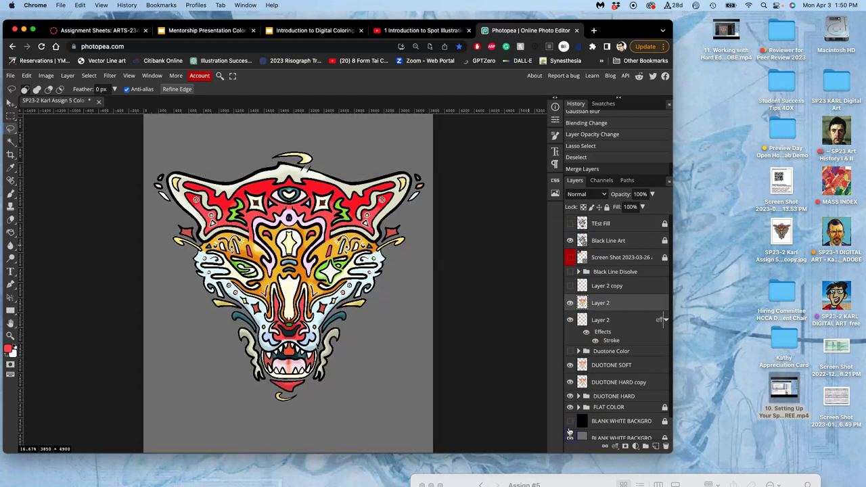
{"action": "left_click", "coordinate": [571, 304]}
{"action": "left_click", "coordinate": [609, 304]}
- Set up the Burn tool with an enlarged brush at 0% hardness and 23% exposure for the midtones range
{"action": "key", "text": "super+plus"}
{"action": "key", "text": "super+plus"}
{"action": "key", "text": "super+plus"}
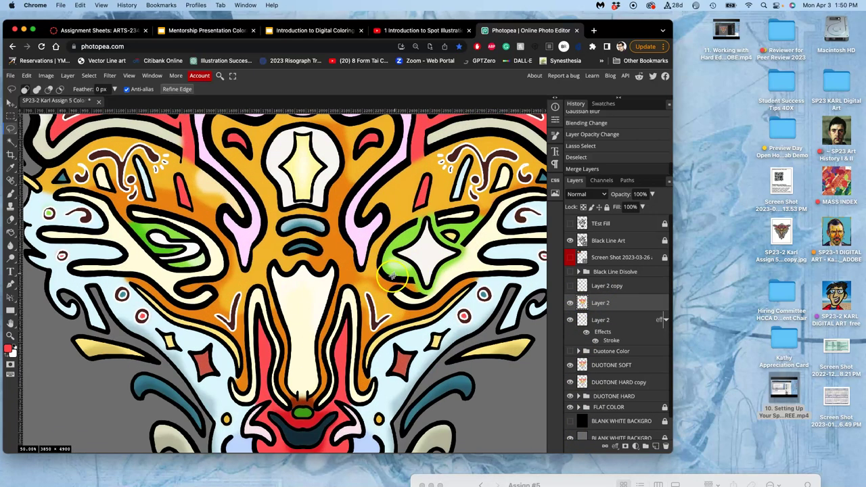
{"action": "mouse_move", "coordinate": [327, 278]}
{"action": "left_mouse_down"}
{"action": "mouse_move", "coordinate": [375, 309]}
{"action": "mouse_move", "coordinate": [327, 302]}
{"action": "mouse_move", "coordinate": [302, 239]}
{"action": "left_mouse_up"}
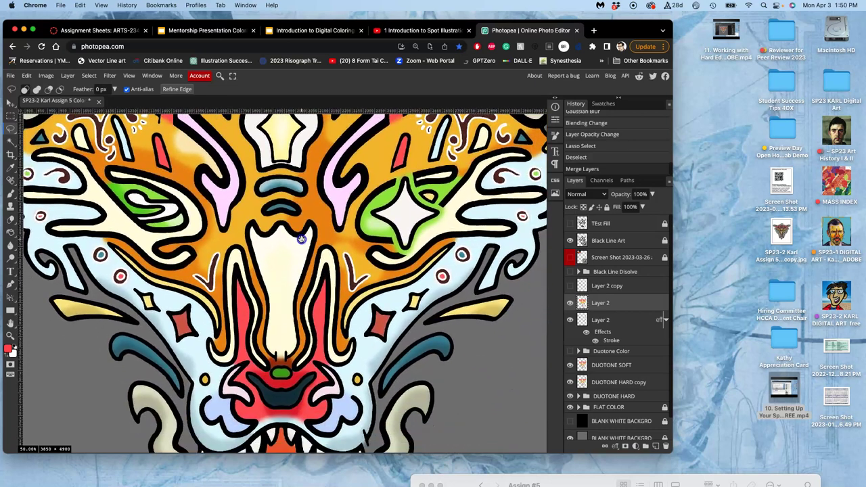
{"action": "right_click", "coordinate": [9, 262]}
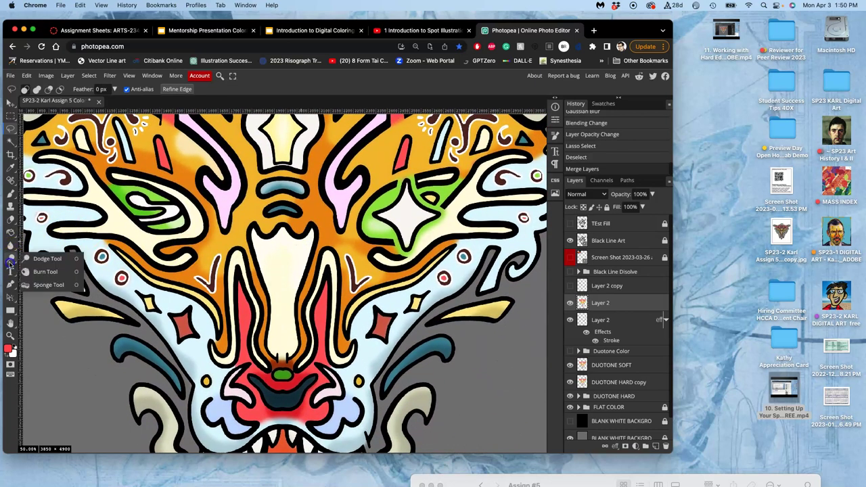
{"action": "left_click", "coordinate": [35, 271]}
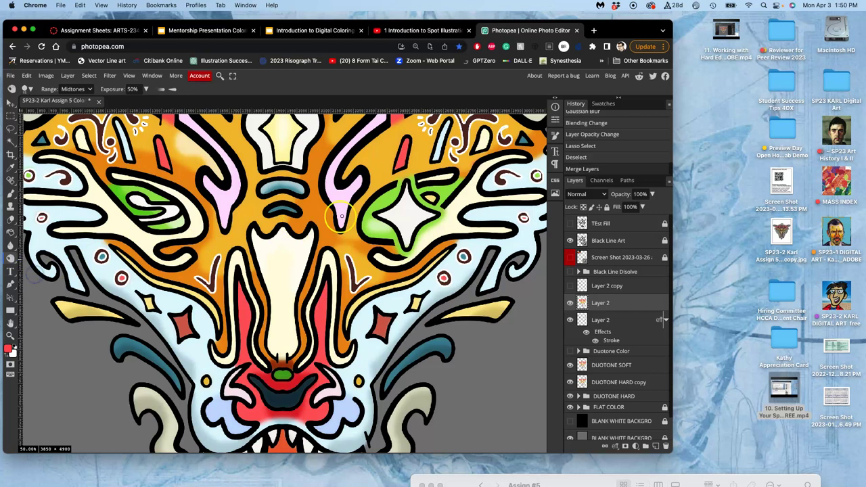
{"action": "left_click", "coordinate": [27, 89]}
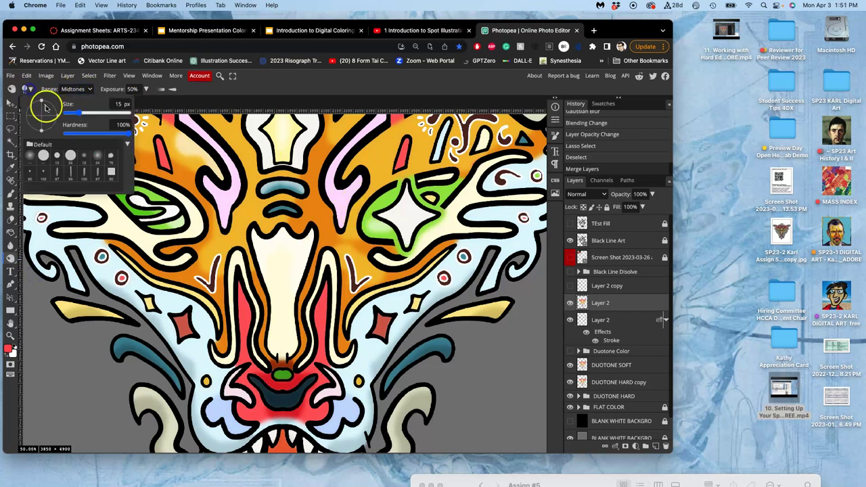
{"action": "mouse_move", "coordinate": [122, 132]}
{"action": "left_mouse_down"}
{"action": "mouse_move", "coordinate": [75, 131]}
{"action": "mouse_move", "coordinate": [87, 112]}
{"action": "mouse_move", "coordinate": [101, 112]}
{"action": "left_mouse_up"}
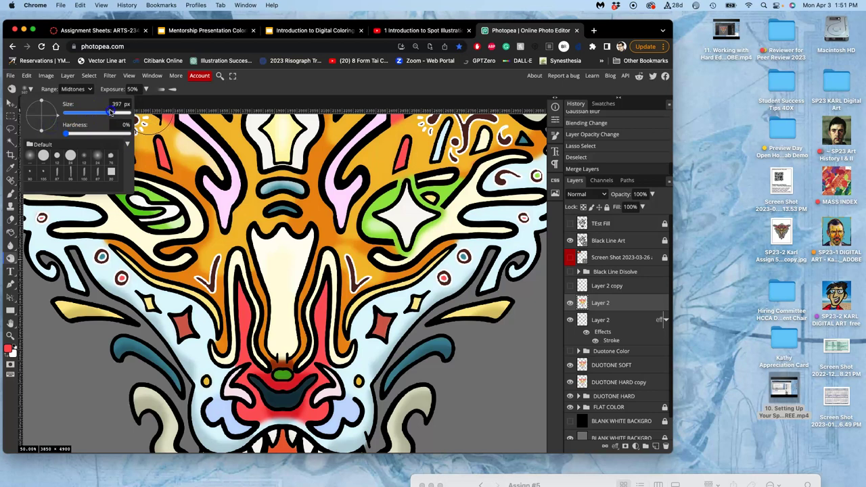
{"action": "left_click", "coordinate": [146, 88]}
{"action": "left_click_drag", "start_coordinate": [124, 102], "coordinate": [119, 104]}
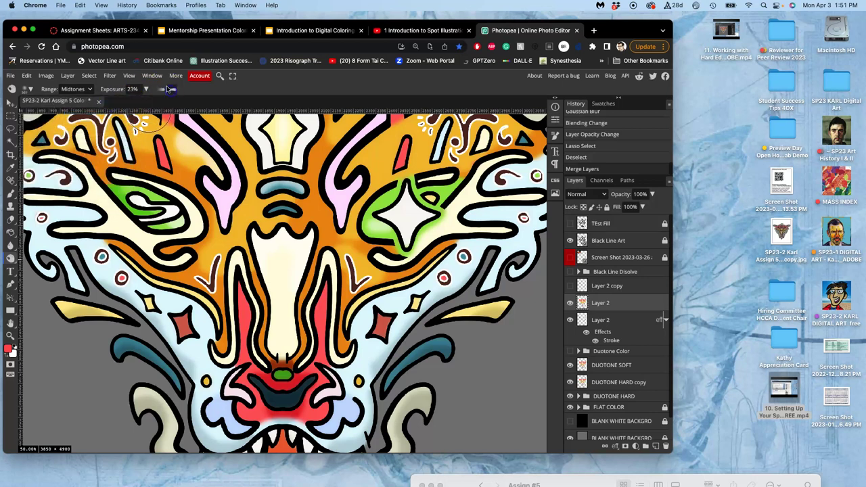
- Burn soft shadows into the orange fur around the eyes and along both sides of the nose
{"action": "mouse_move", "coordinate": [329, 201]}
{"action": "left_mouse_down"}
{"action": "mouse_move", "coordinate": [358, 241]}
{"action": "mouse_move", "coordinate": [350, 226]}
{"action": "mouse_move", "coordinate": [356, 208]}
{"action": "mouse_move", "coordinate": [351, 228]}
{"action": "mouse_move", "coordinate": [380, 187]}
{"action": "mouse_move", "coordinate": [349, 218]}
{"action": "mouse_move", "coordinate": [398, 174]}
{"action": "mouse_move", "coordinate": [425, 171]}
{"action": "left_mouse_up"}
{"action": "mouse_move", "coordinate": [365, 194]}
{"action": "left_mouse_down"}
{"action": "mouse_move", "coordinate": [453, 164]}
{"action": "mouse_move", "coordinate": [406, 168]}
{"action": "mouse_move", "coordinate": [410, 157]}
{"action": "mouse_move", "coordinate": [455, 166]}
{"action": "mouse_move", "coordinate": [374, 174]}
{"action": "mouse_move", "coordinate": [349, 223]}
{"action": "mouse_move", "coordinate": [364, 245]}
{"action": "mouse_move", "coordinate": [355, 253]}
{"action": "mouse_move", "coordinate": [376, 318]}
{"action": "left_mouse_up"}
{"action": "mouse_move", "coordinate": [232, 242]}
{"action": "left_mouse_down"}
{"action": "mouse_move", "coordinate": [199, 250]}
{"action": "mouse_move", "coordinate": [208, 217]}
{"action": "mouse_move", "coordinate": [195, 258]}
{"action": "mouse_move", "coordinate": [203, 216]}
{"action": "mouse_move", "coordinate": [209, 230]}
{"action": "mouse_move", "coordinate": [195, 263]}
{"action": "mouse_move", "coordinate": [210, 224]}
{"action": "mouse_move", "coordinate": [206, 257]}
{"action": "mouse_move", "coordinate": [211, 230]}
{"action": "mouse_move", "coordinate": [196, 195]}
{"action": "mouse_move", "coordinate": [190, 284]}
{"action": "mouse_move", "coordinate": [213, 220]}
{"action": "mouse_move", "coordinate": [208, 245]}
{"action": "mouse_move", "coordinate": [184, 274]}
{"action": "mouse_move", "coordinate": [219, 281]}
{"action": "mouse_move", "coordinate": [210, 257]}
{"action": "mouse_move", "coordinate": [226, 304]}
{"action": "left_mouse_up"}
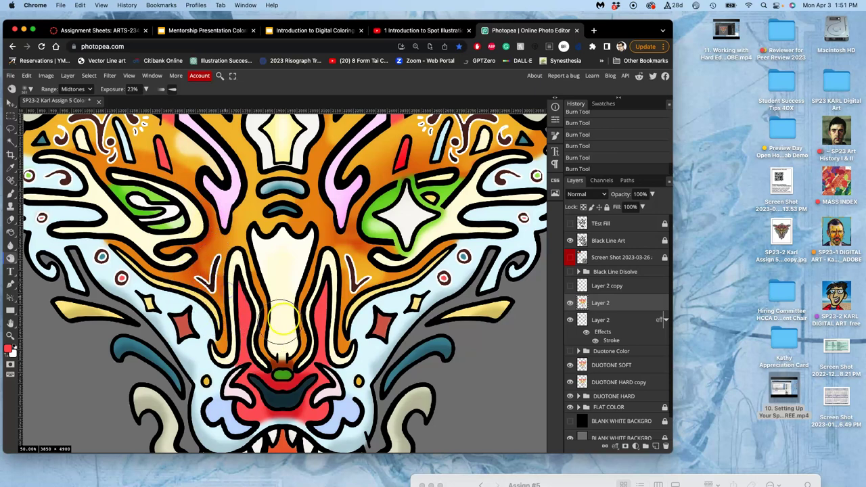
{"action": "mouse_move", "coordinate": [293, 307]}
{"action": "left_mouse_down"}
{"action": "mouse_move", "coordinate": [347, 303]}
{"action": "mouse_move", "coordinate": [363, 344]}
{"action": "left_mouse_up"}
{"action": "left_click_drag", "start_coordinate": [351, 285], "coordinate": [336, 319]}
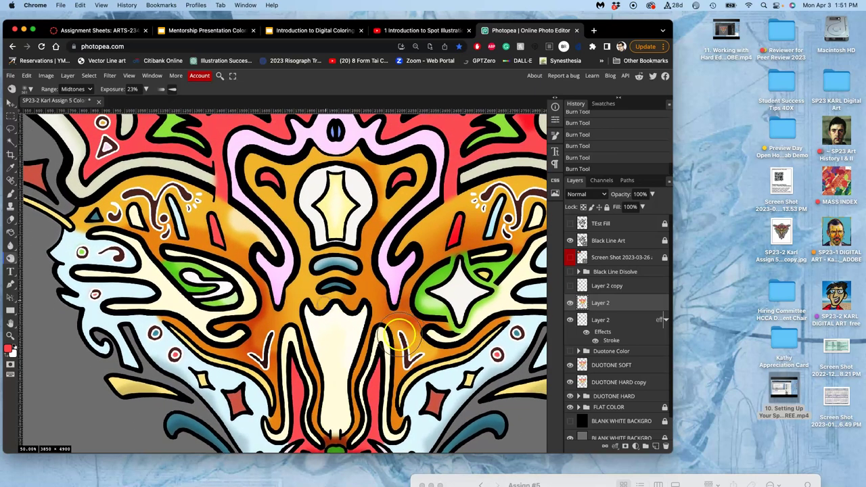
{"action": "mouse_move", "coordinate": [416, 332]}
{"action": "left_mouse_down"}
{"action": "mouse_move", "coordinate": [439, 350]}
{"action": "mouse_move", "coordinate": [422, 342]}
{"action": "left_mouse_up"}
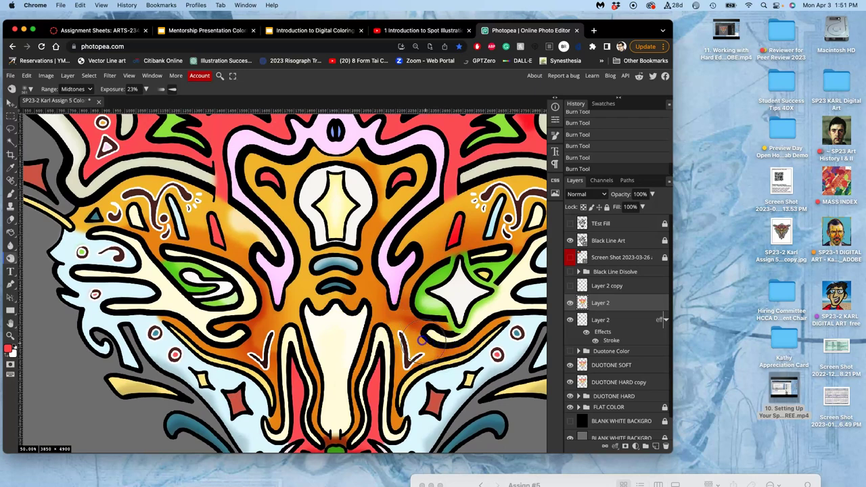
- Burn soft shading into the orange brow above the left eye and the pink shape on the forehead
{"action": "left_click_drag", "start_coordinate": [438, 284], "coordinate": [465, 338]}
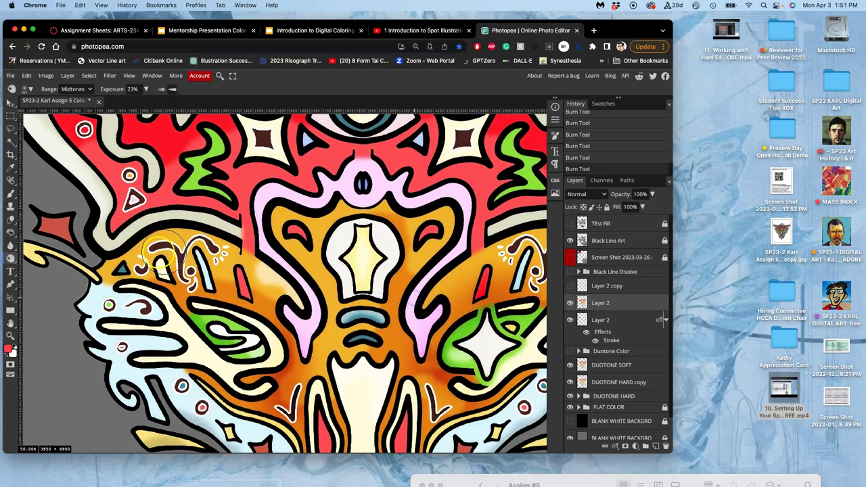
{"action": "mouse_move", "coordinate": [145, 250]}
{"action": "left_mouse_down"}
{"action": "mouse_move", "coordinate": [112, 273]}
{"action": "mouse_move", "coordinate": [169, 237]}
{"action": "mouse_move", "coordinate": [195, 233]}
{"action": "mouse_move", "coordinate": [121, 258]}
{"action": "mouse_move", "coordinate": [113, 268]}
{"action": "mouse_move", "coordinate": [202, 230]}
{"action": "mouse_move", "coordinate": [144, 240]}
{"action": "mouse_move", "coordinate": [105, 275]}
{"action": "mouse_move", "coordinate": [193, 235]}
{"action": "mouse_move", "coordinate": [229, 249]}
{"action": "left_mouse_up"}
{"action": "mouse_move", "coordinate": [290, 211]}
{"action": "left_mouse_down"}
{"action": "mouse_move", "coordinate": [368, 181]}
{"action": "mouse_move", "coordinate": [341, 180]}
{"action": "mouse_move", "coordinate": [379, 189]}
{"action": "mouse_move", "coordinate": [371, 197]}
{"action": "mouse_move", "coordinate": [342, 187]}
{"action": "mouse_move", "coordinate": [379, 180]}
{"action": "mouse_move", "coordinate": [381, 191]}
{"action": "mouse_move", "coordinate": [349, 203]}
{"action": "mouse_move", "coordinate": [340, 184]}
{"action": "mouse_move", "coordinate": [376, 186]}
{"action": "left_mouse_up"}
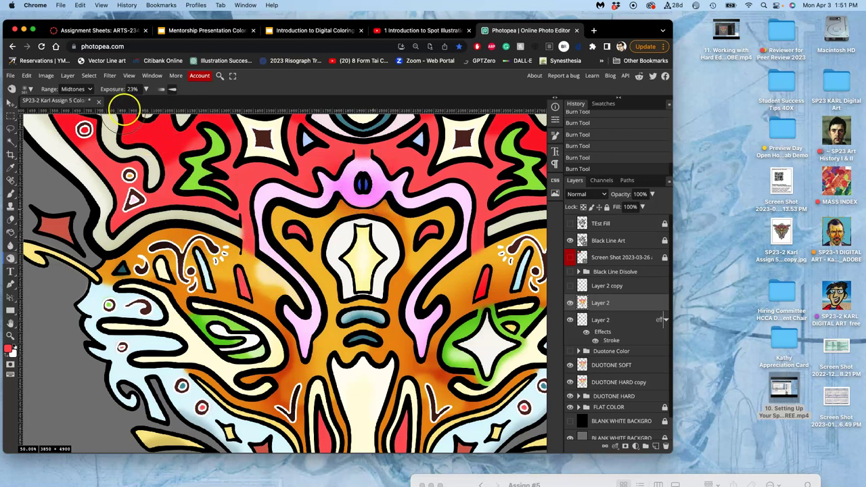
- Set the Burn brush to 91 px with 73% hardness
{"action": "left_click", "coordinate": [25, 89]}
{"action": "mouse_move", "coordinate": [96, 134]}
{"action": "left_mouse_down"}
{"action": "mouse_move", "coordinate": [111, 134]}
{"action": "mouse_move", "coordinate": [91, 113]}
{"action": "left_mouse_up"}
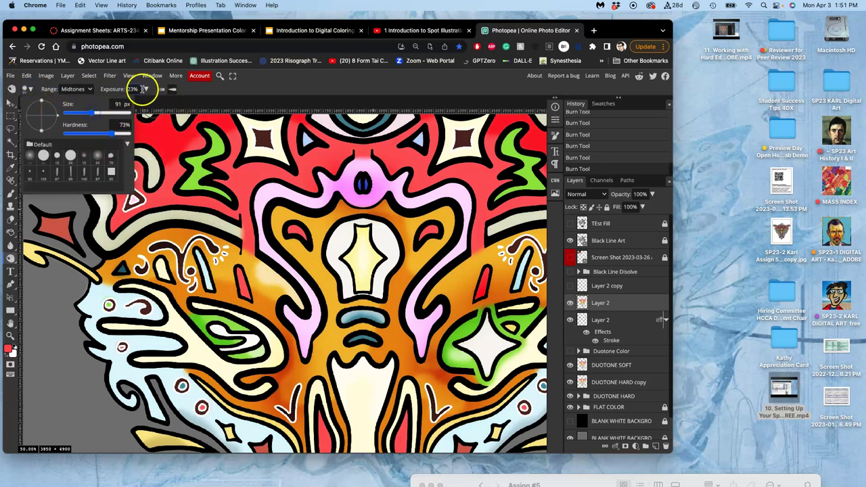
{"action": "left_click", "coordinate": [309, 373]}
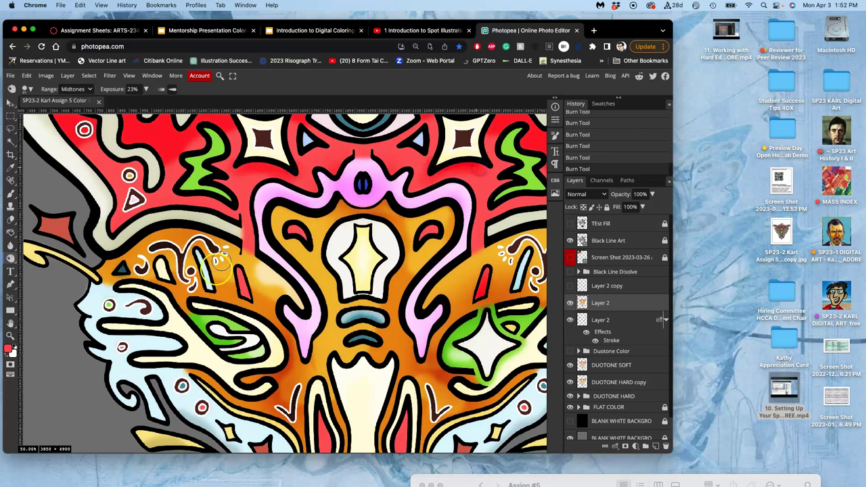
- Burn shading into the light blue fur of the left cheek, down to the red star beside the nose
{"action": "scroll", "coordinate": [217, 284], "scroll_direction": "down", "scroll_amount": 3}
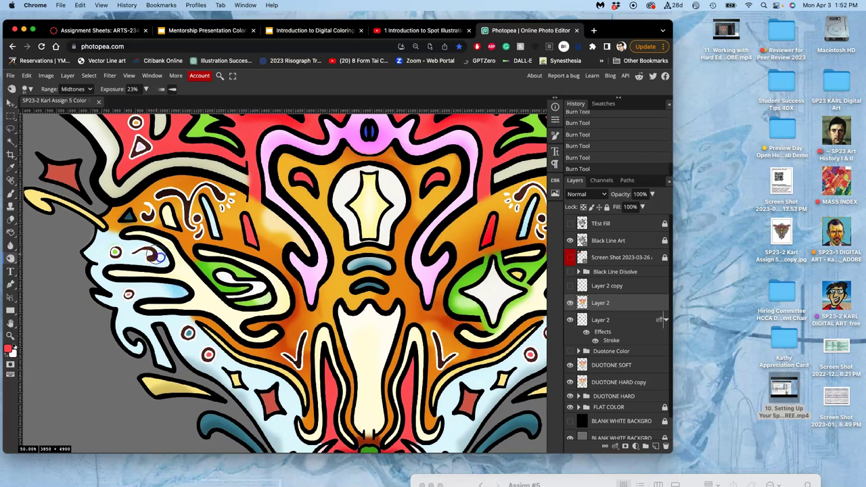
{"action": "left_click_drag", "start_coordinate": [189, 308], "coordinate": [197, 329]}
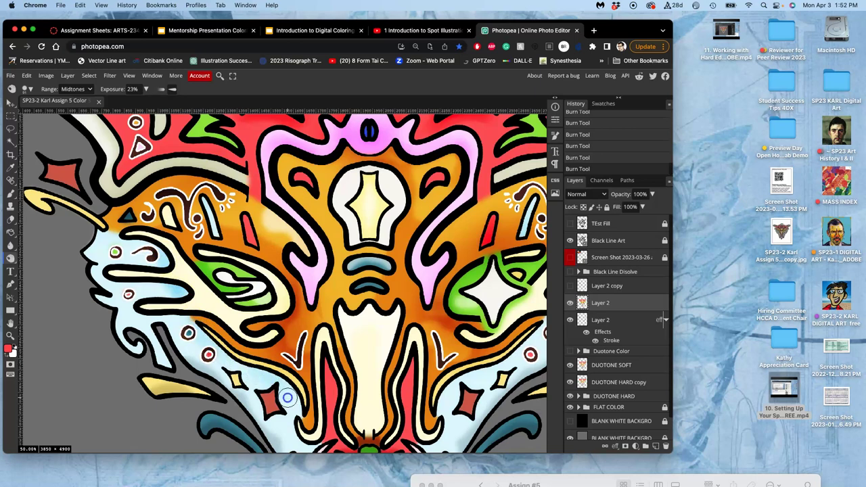
{"action": "mouse_move", "coordinate": [291, 417]}
{"action": "left_mouse_down"}
{"action": "mouse_move", "coordinate": [288, 390]}
{"action": "mouse_move", "coordinate": [291, 410]}
{"action": "left_mouse_up"}
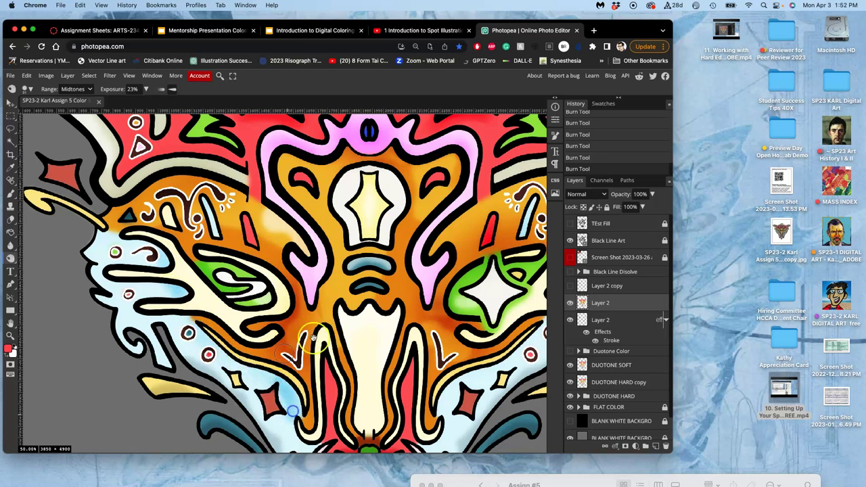
- Burn shading into the light blue muzzle and along the upper edge of the right cheek
{"action": "left_click_drag", "start_coordinate": [353, 344], "coordinate": [301, 260]}
{"action": "scroll", "coordinate": [300, 259], "scroll_direction": "down", "scroll_amount": 2}
{"action": "scroll", "coordinate": [300, 259], "scroll_direction": "right", "scroll_amount": 1}
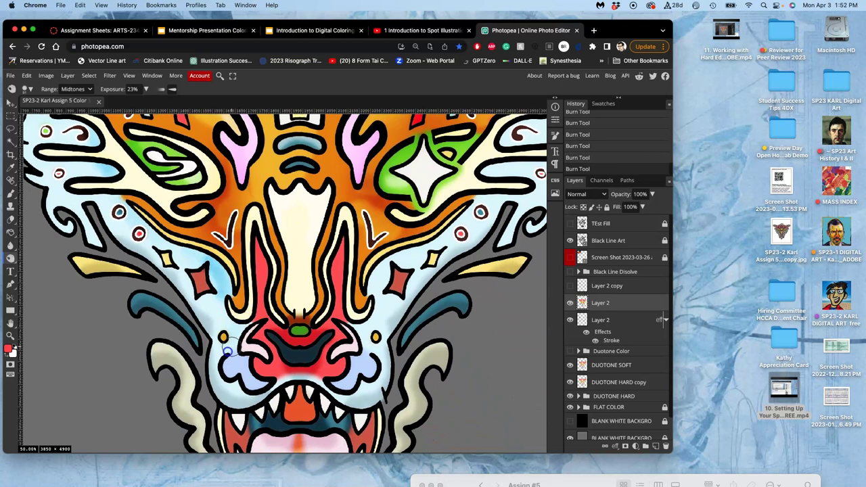
{"action": "left_click", "coordinate": [376, 276]}
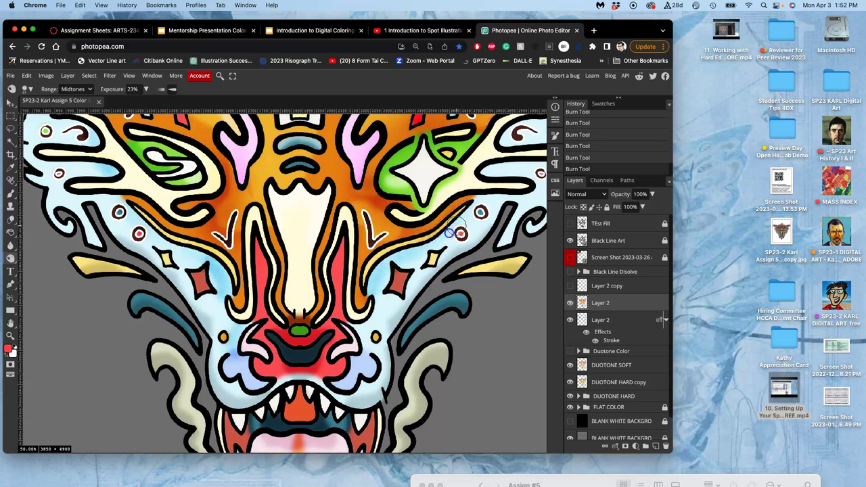
{"action": "left_click_drag", "start_coordinate": [473, 209], "coordinate": [411, 251]}
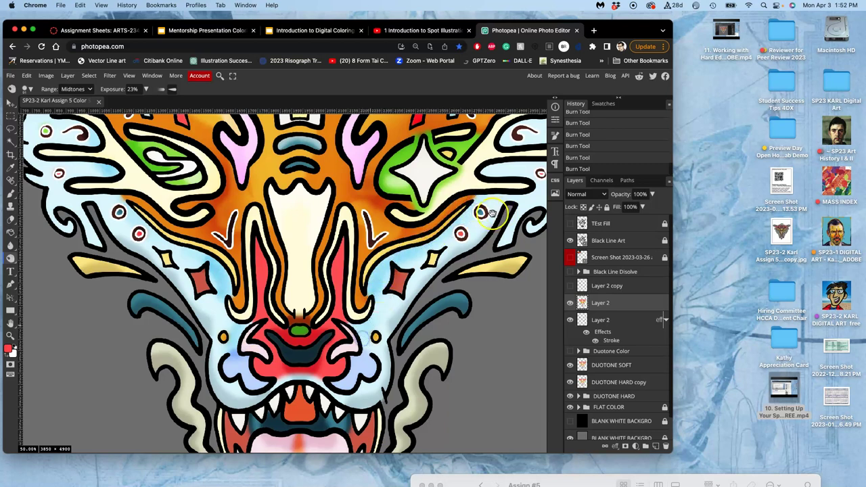
- Burn shading into the light blue fur tufts at the outer side of the right eye
{"action": "scroll", "coordinate": [498, 214], "scroll_direction": "up", "scroll_amount": 3}
{"action": "scroll", "coordinate": [498, 214], "scroll_direction": "right", "scroll_amount": 4}
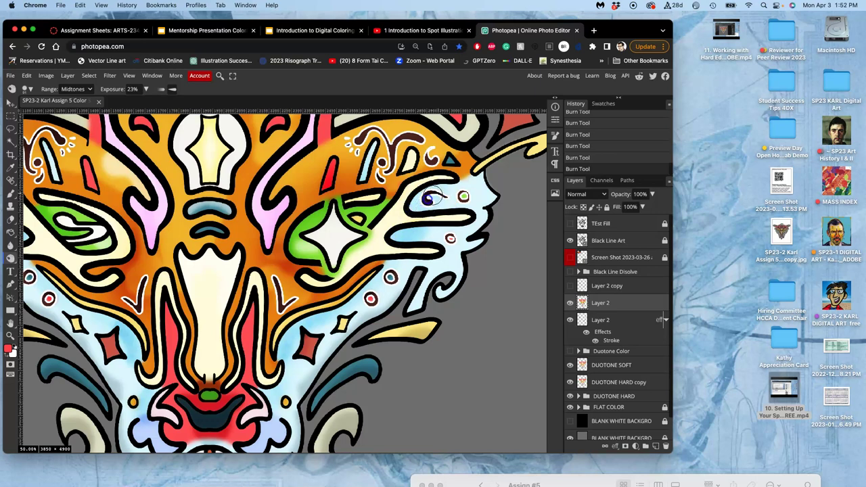
{"action": "left_click_drag", "start_coordinate": [395, 222], "coordinate": [413, 307]}
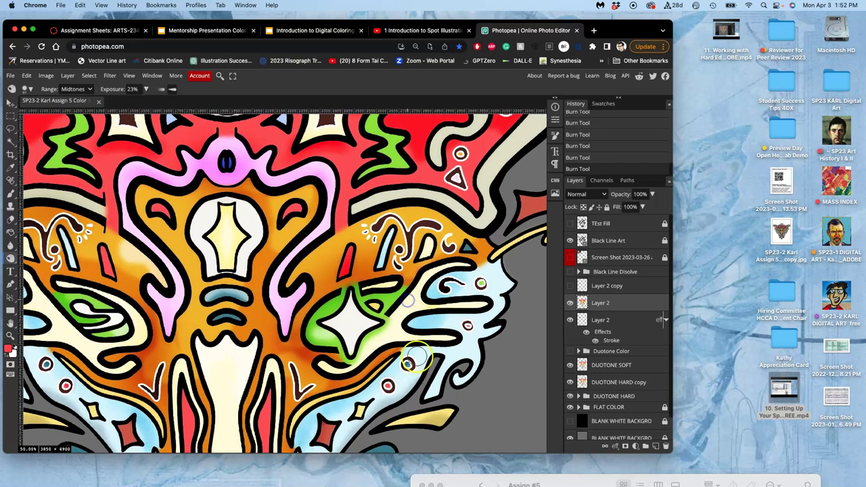
- Burn shading along the lower edges of the red forehead, from beside the right ear's triangle to the pink shape
{"action": "scroll", "coordinate": [356, 362], "scroll_direction": "up", "scroll_amount": 3}
{"action": "scroll", "coordinate": [357, 362], "scroll_direction": "left", "scroll_amount": 2}
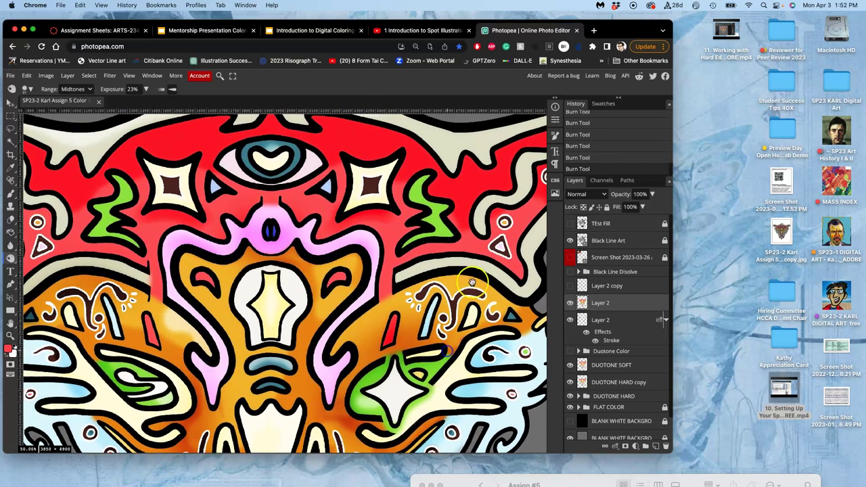
{"action": "left_click", "coordinate": [508, 265]}
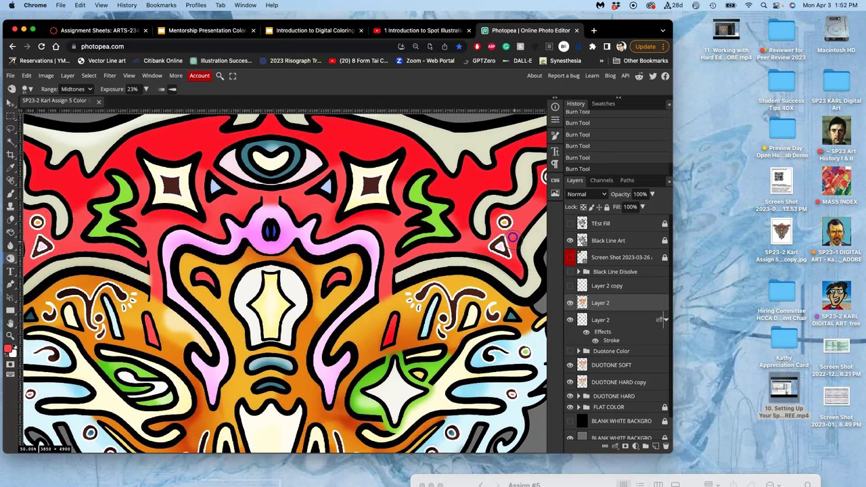
{"action": "mouse_move", "coordinate": [468, 255]}
{"action": "left_mouse_down"}
{"action": "mouse_move", "coordinate": [464, 248]}
{"action": "mouse_move", "coordinate": [399, 271]}
{"action": "left_mouse_up"}
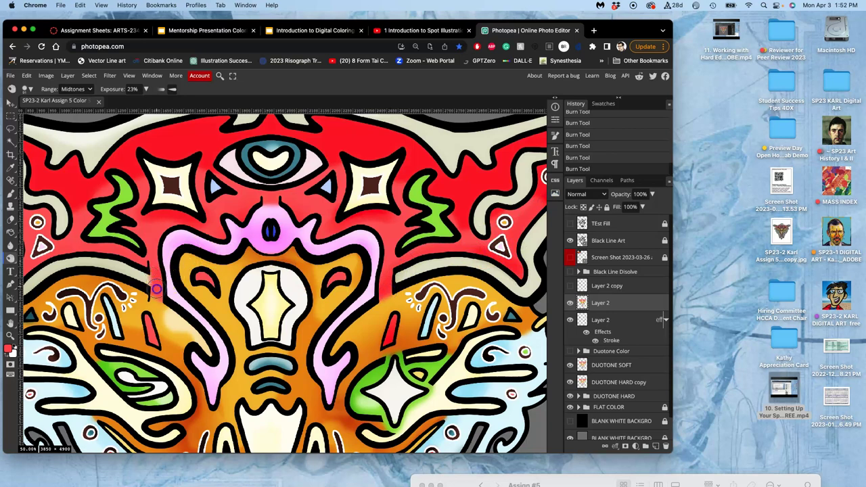
- Burn shading into the red stars on both sides of the head and the yellow curl at the right
{"action": "scroll", "coordinate": [83, 251], "scroll_direction": "left", "scroll_amount": 3}
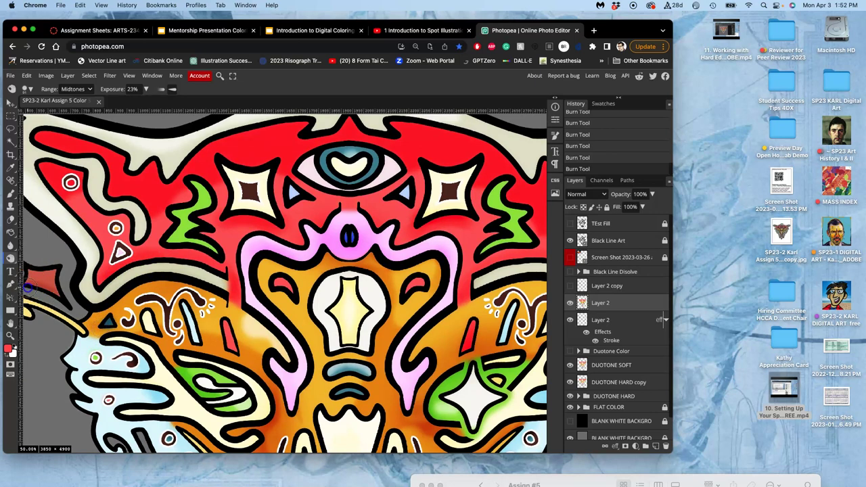
{"action": "scroll", "coordinate": [264, 175], "scroll_direction": "right", "scroll_amount": 5}
{"action": "scroll", "coordinate": [264, 175], "scroll_direction": "down", "scroll_amount": 2}
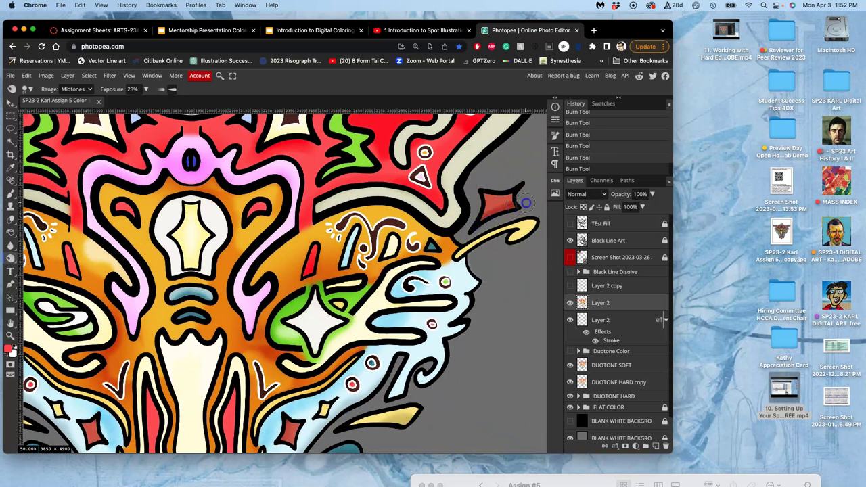
{"action": "scroll", "coordinate": [419, 297], "scroll_direction": "down", "scroll_amount": 3}
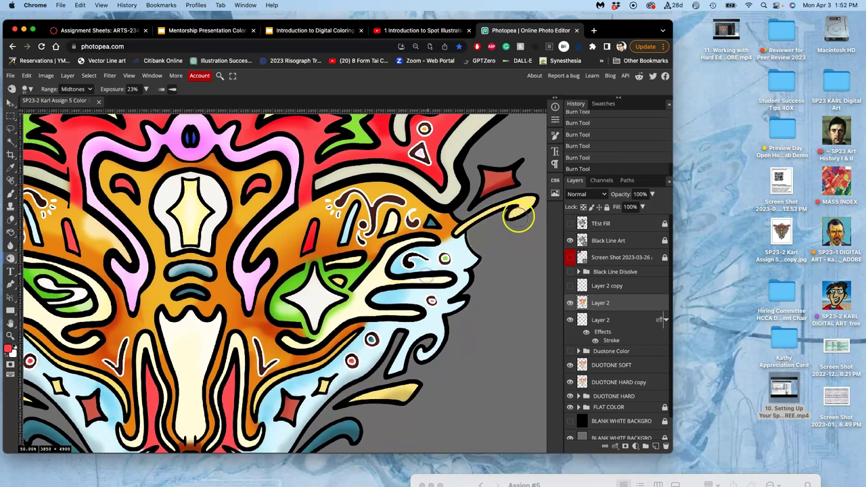
{"action": "left_click_drag", "start_coordinate": [518, 217], "coordinate": [512, 211]}
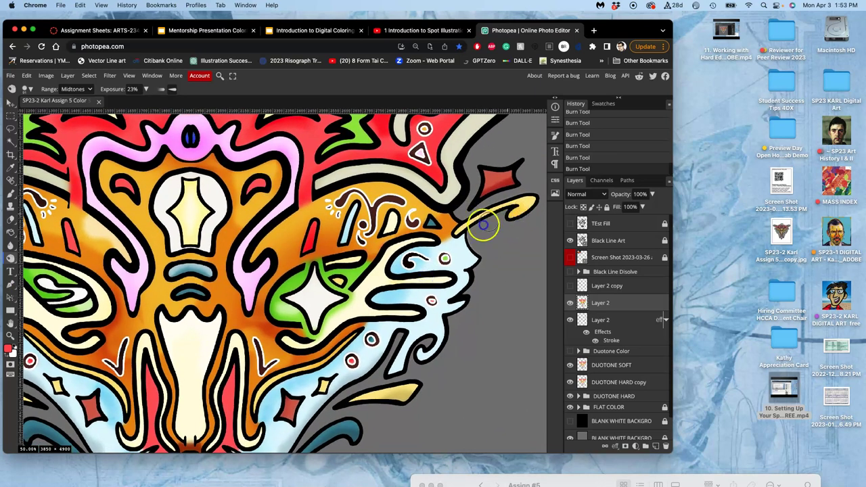
- Burn shading along the upper edges of the orange brows above both eyes
{"action": "scroll", "coordinate": [474, 227], "scroll_direction": "down", "scroll_amount": 3}
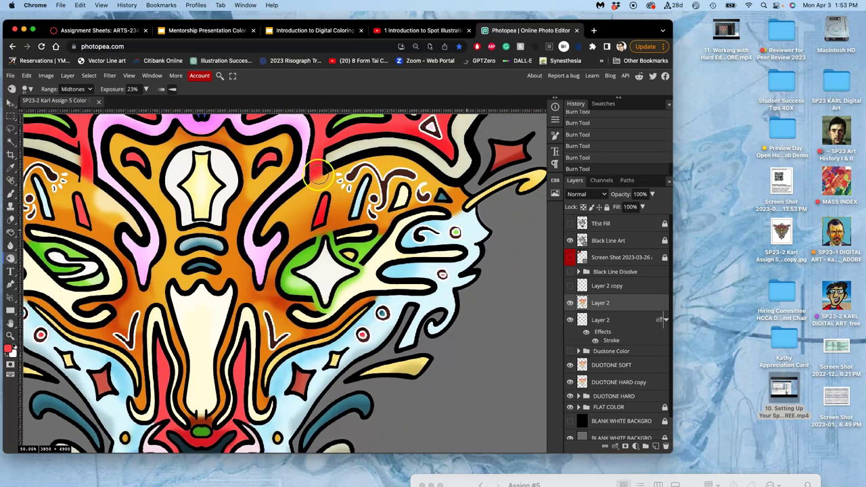
{"action": "mouse_move", "coordinate": [315, 176]}
{"action": "left_mouse_down"}
{"action": "mouse_move", "coordinate": [402, 157]}
{"action": "mouse_move", "coordinate": [435, 164]}
{"action": "left_mouse_up"}
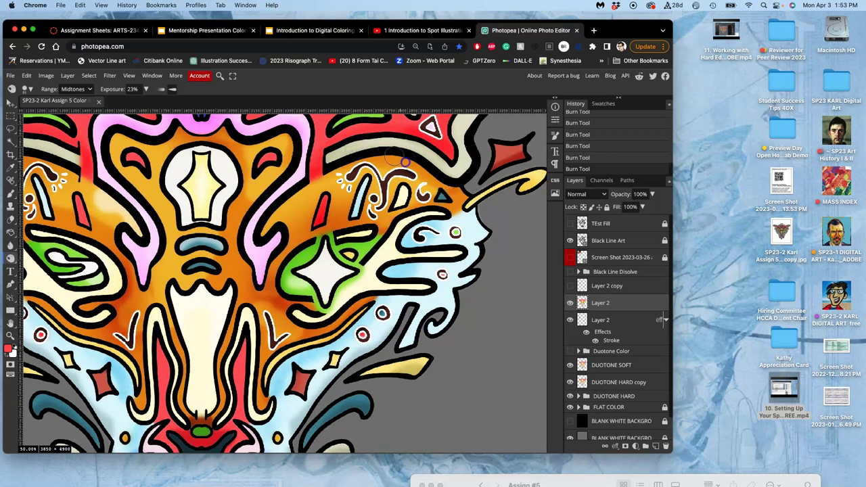
{"action": "scroll", "coordinate": [211, 166], "scroll_direction": "left", "scroll_amount": 5}
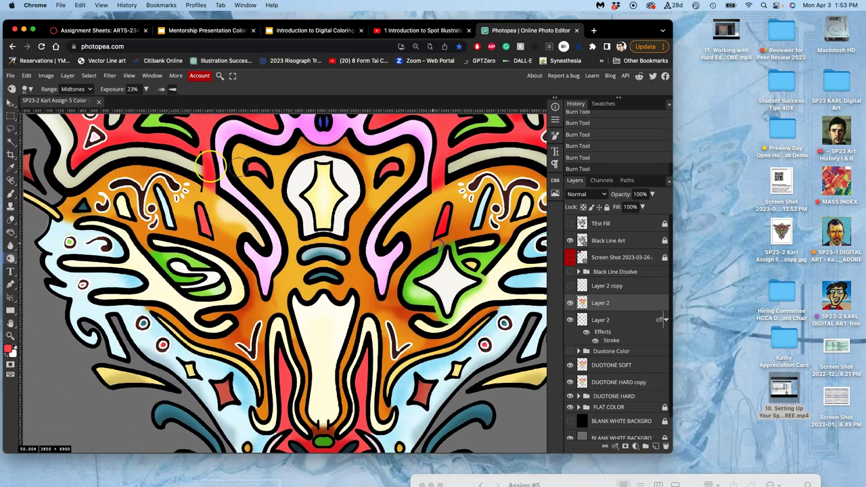
{"action": "mouse_move", "coordinate": [78, 202]}
{"action": "left_mouse_down"}
{"action": "mouse_move", "coordinate": [119, 167]}
{"action": "mouse_move", "coordinate": [154, 165]}
{"action": "left_mouse_up"}
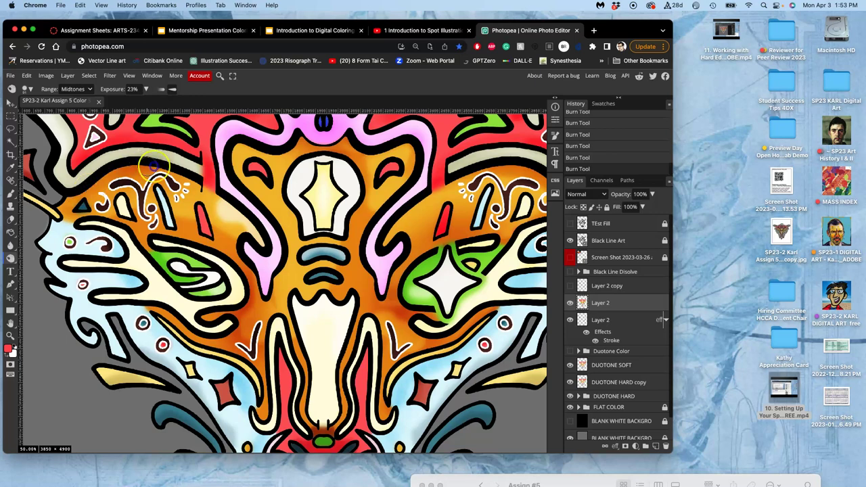
- Burn shading into the lower tips of the pink shapes and the cream bridge of the nose
{"action": "scroll", "coordinate": [203, 179], "scroll_direction": "down", "scroll_amount": 3}
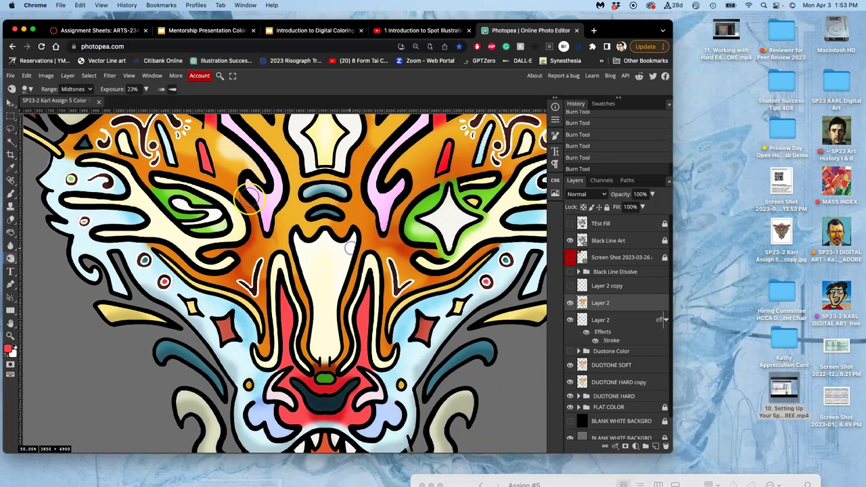
{"action": "left_click_drag", "start_coordinate": [249, 197], "coordinate": [267, 225]}
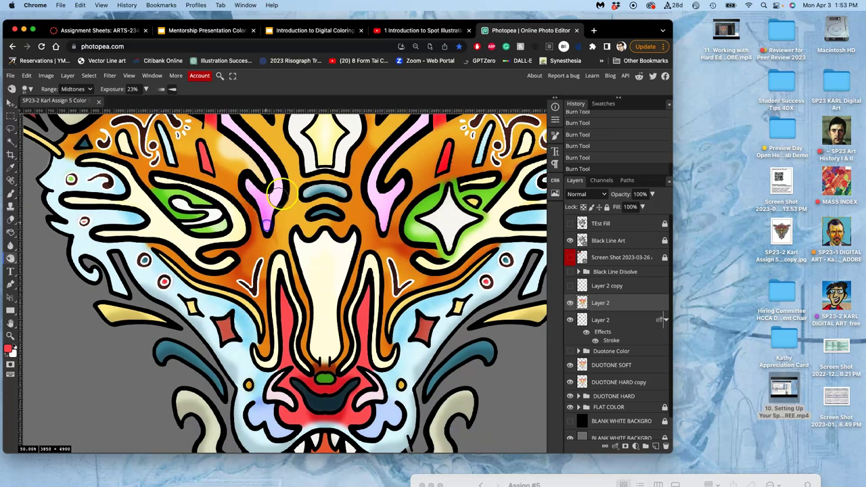
{"action": "left_click_drag", "start_coordinate": [281, 194], "coordinate": [265, 217]}
{"action": "mouse_move", "coordinate": [377, 205]}
{"action": "left_mouse_down"}
{"action": "mouse_move", "coordinate": [398, 185]}
{"action": "mouse_move", "coordinate": [384, 217]}
{"action": "mouse_move", "coordinate": [377, 175]}
{"action": "left_mouse_up"}
{"action": "mouse_move", "coordinate": [340, 270]}
{"action": "left_mouse_down"}
{"action": "mouse_move", "coordinate": [350, 248]}
{"action": "mouse_move", "coordinate": [329, 311]}
{"action": "mouse_move", "coordinate": [342, 266]}
{"action": "mouse_move", "coordinate": [329, 360]}
{"action": "mouse_move", "coordinate": [359, 226]}
{"action": "mouse_move", "coordinate": [344, 309]}
{"action": "left_mouse_up"}
- Try burning shading across the pink tongue, and undo the last three burn strokes
{"action": "left_click_drag", "start_coordinate": [348, 370], "coordinate": [370, 233]}
{"action": "mouse_move", "coordinate": [340, 352]}
{"action": "left_mouse_down"}
{"action": "mouse_move", "coordinate": [314, 356]}
{"action": "mouse_move", "coordinate": [344, 349]}
{"action": "mouse_move", "coordinate": [323, 340]}
{"action": "mouse_move", "coordinate": [317, 353]}
{"action": "mouse_move", "coordinate": [305, 353]}
{"action": "mouse_move", "coordinate": [305, 370]}
{"action": "mouse_move", "coordinate": [383, 369]}
{"action": "left_mouse_up"}
{"action": "key", "text": "super+z"}
{"action": "key", "text": "super+z"}
{"action": "key", "text": "super+z"}
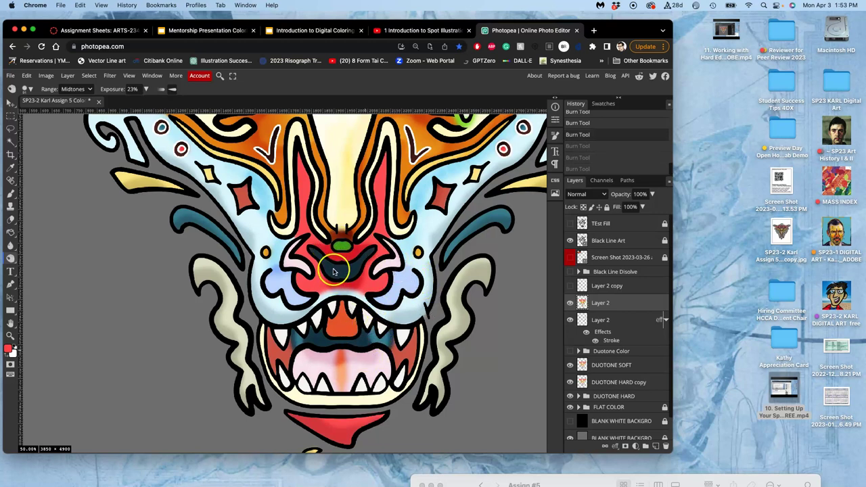
- Hide the lower Layer 2 that carries the Stroke effect, keeping the burned Layer 2 selected
{"action": "key", "text": "super+minus"}
{"action": "key", "text": "super+minus"}
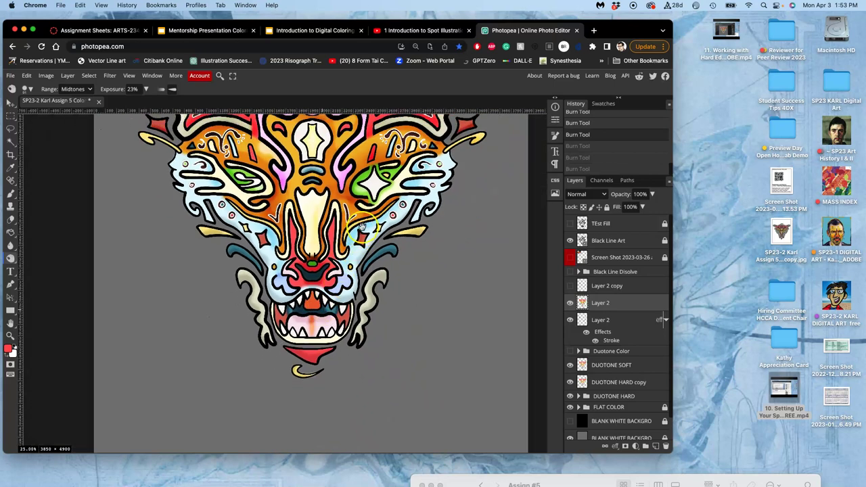
{"action": "mouse_move", "coordinate": [361, 230]}
{"action": "left_mouse_down"}
{"action": "mouse_move", "coordinate": [339, 308]}
{"action": "mouse_move", "coordinate": [327, 305]}
{"action": "left_mouse_up"}
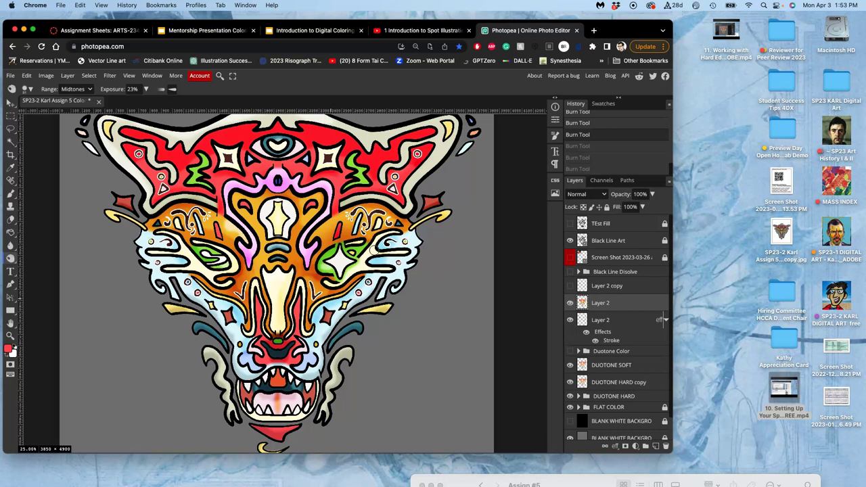
{"action": "left_click", "coordinate": [614, 304]}
{"action": "left_click", "coordinate": [571, 320]}
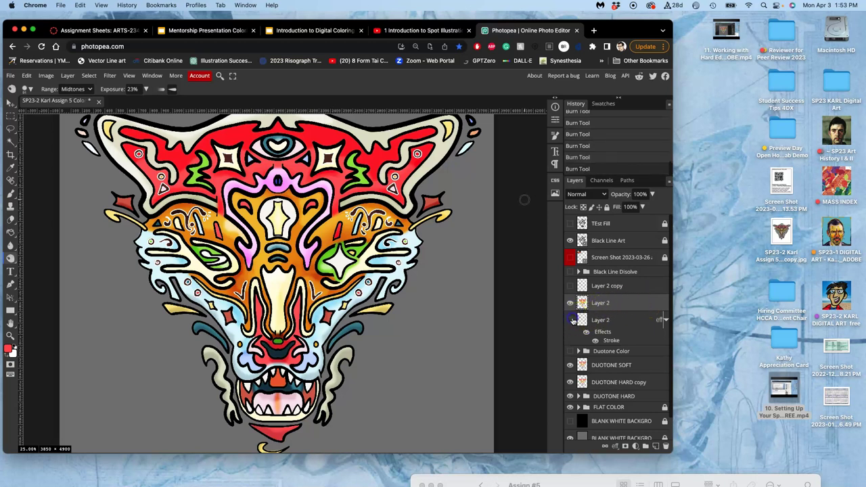
- Open the layer style of the burned Layer 2 and enable the Satin effect with its settings shown
{"action": "mouse_move", "coordinate": [620, 302]}
{"action": "left_mouse_down"}
{"action": "mouse_move", "coordinate": [616, 335]}
{"action": "mouse_move", "coordinate": [623, 305]}
{"action": "left_mouse_up"}
{"action": "double_click", "coordinate": [624, 305]}
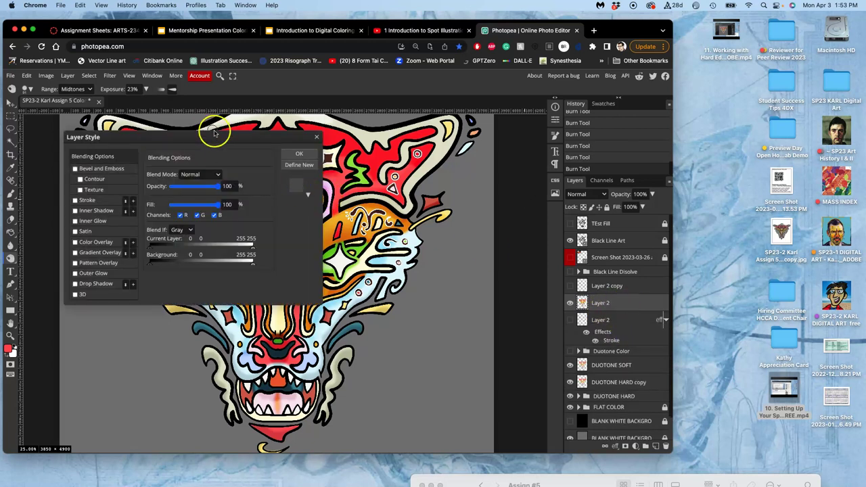
{"action": "left_click_drag", "start_coordinate": [219, 139], "coordinate": [553, 274]}
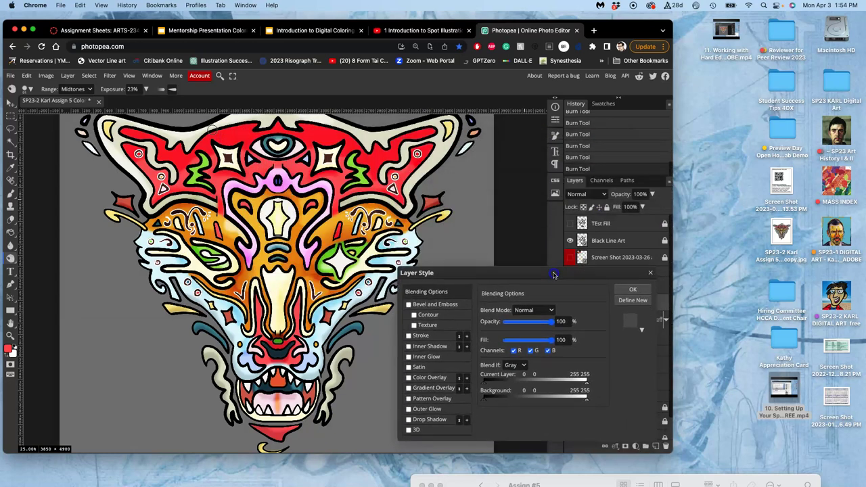
{"action": "left_click", "coordinate": [409, 368]}
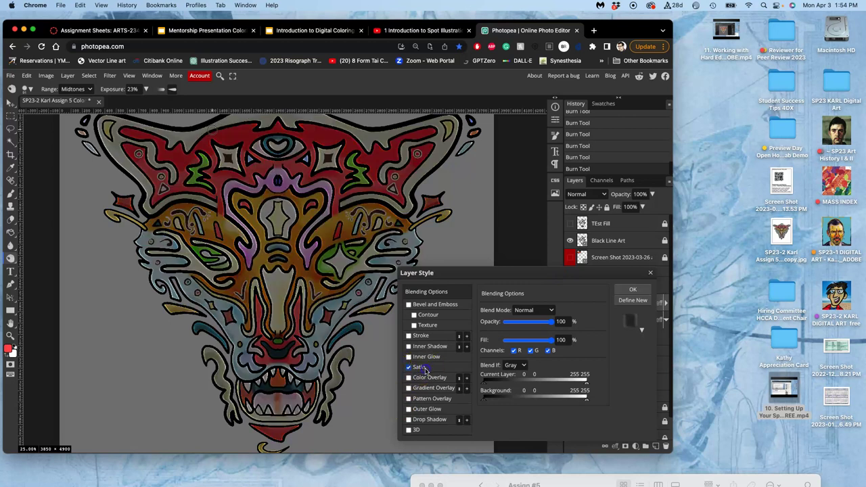
{"action": "left_click", "coordinate": [419, 366]}
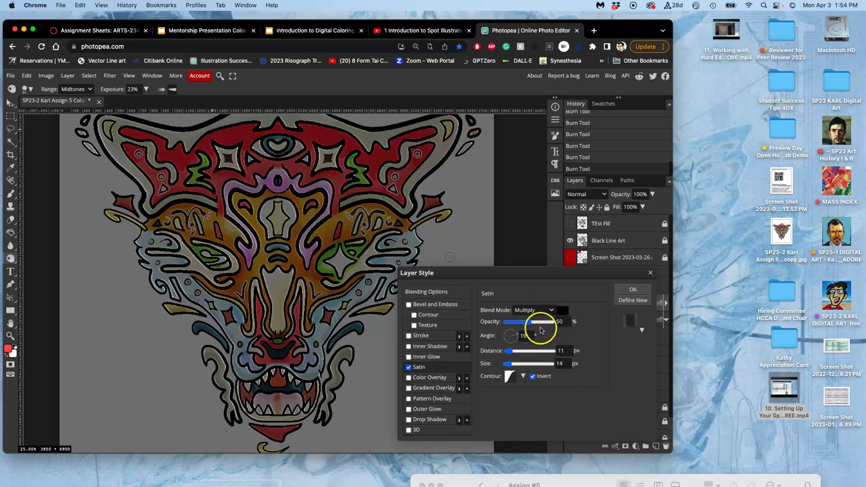
- Set the Satin effect to 16% opacity, 105 px distance, 30 px size and the Darken blend mode
{"action": "left_click_drag", "start_coordinate": [540, 330], "coordinate": [512, 325]}
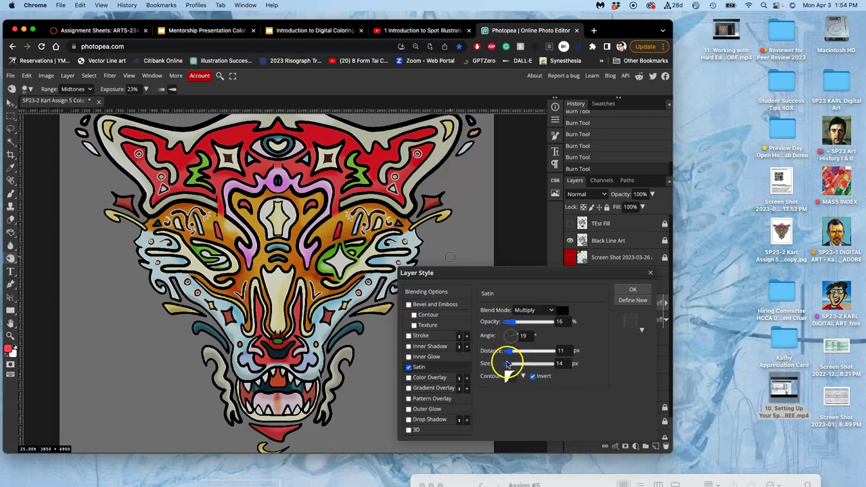
{"action": "left_click_drag", "start_coordinate": [507, 364], "coordinate": [523, 364]}
{"action": "left_click_drag", "start_coordinate": [526, 354], "coordinate": [532, 353]}
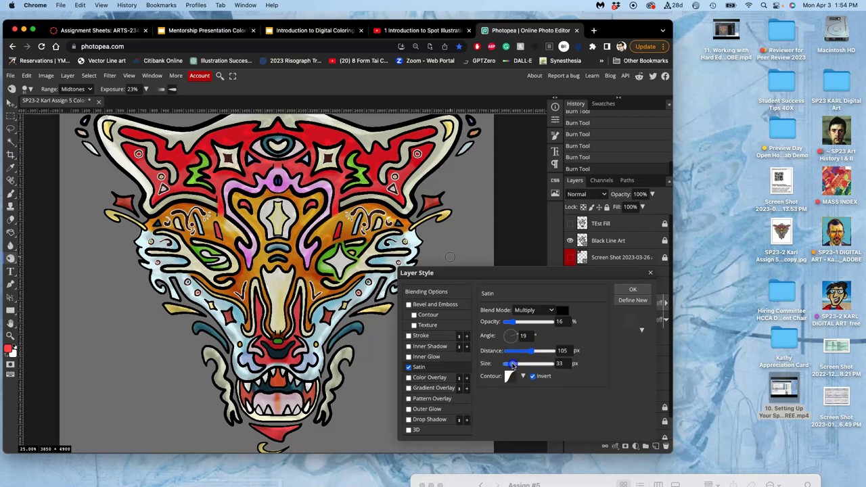
{"action": "left_click", "coordinate": [552, 311]}
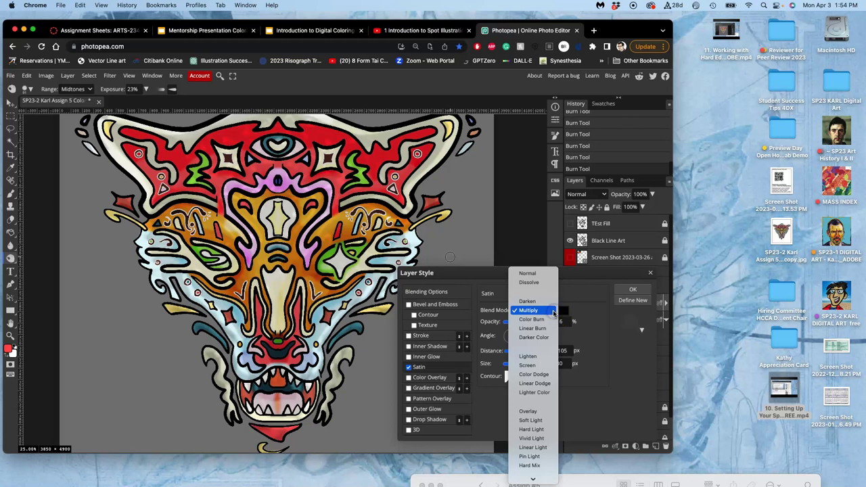
{"action": "left_click", "coordinate": [544, 309]}
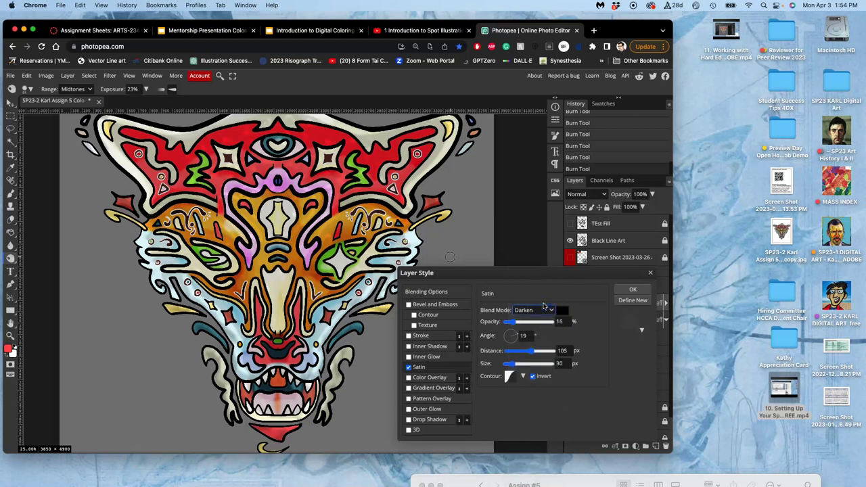
- Try the Overlay blend mode for the Satin effect, set it to Pin Light instead, and apply the layer style
{"action": "left_click", "coordinate": [552, 311]}
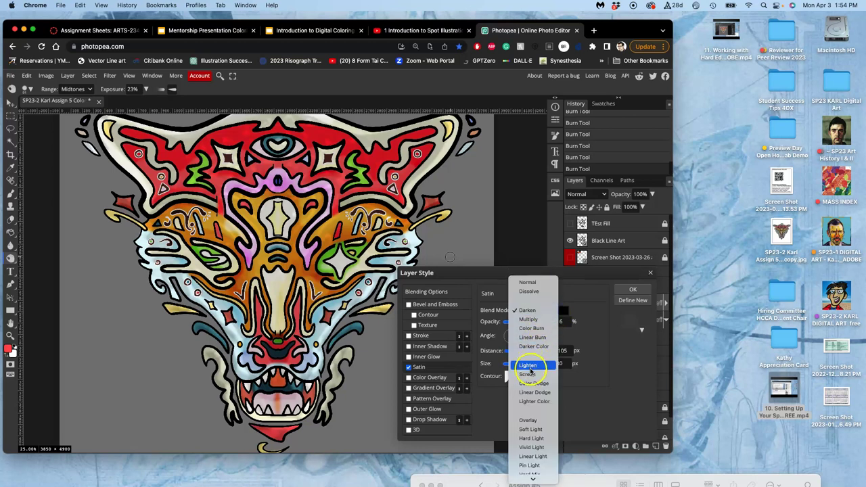
{"action": "left_click", "coordinate": [529, 421]}
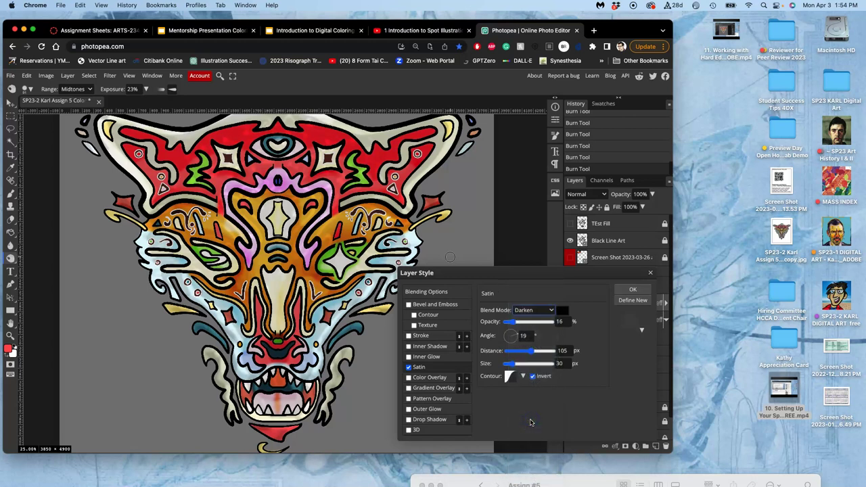
{"action": "left_click", "coordinate": [553, 311]}
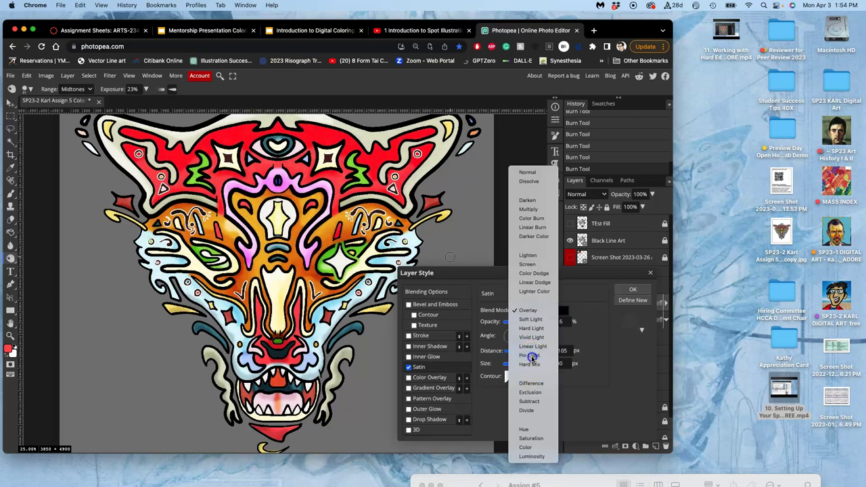
{"action": "left_click", "coordinate": [531, 357]}
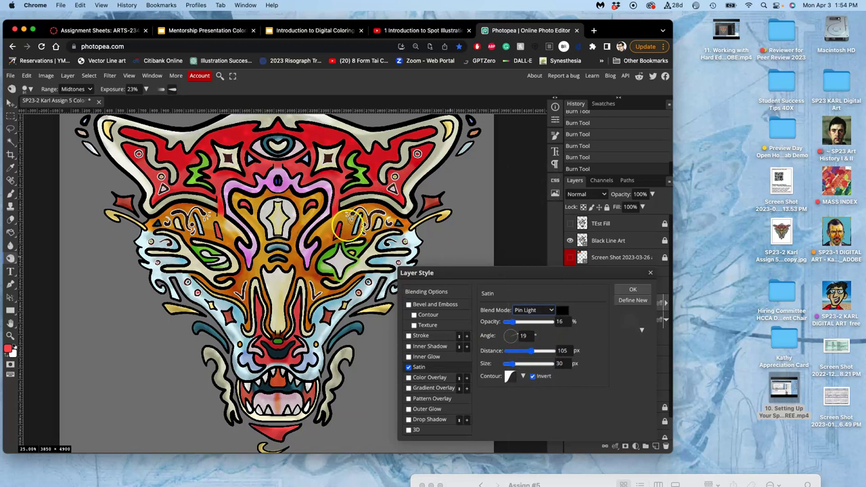
{"action": "left_click", "coordinate": [632, 291]}
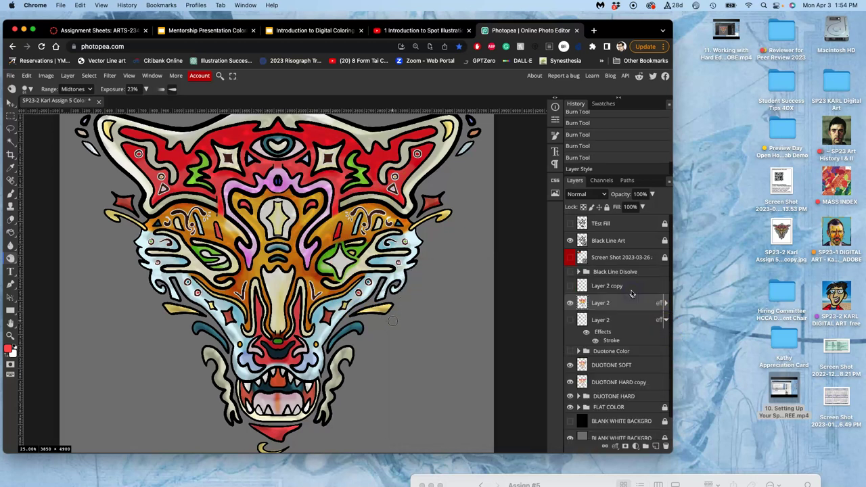
- Hide the Black Line Art layer, and save the document with the burned Layer 2's effects expanded in the layer list
{"action": "left_click", "coordinate": [569, 241]}
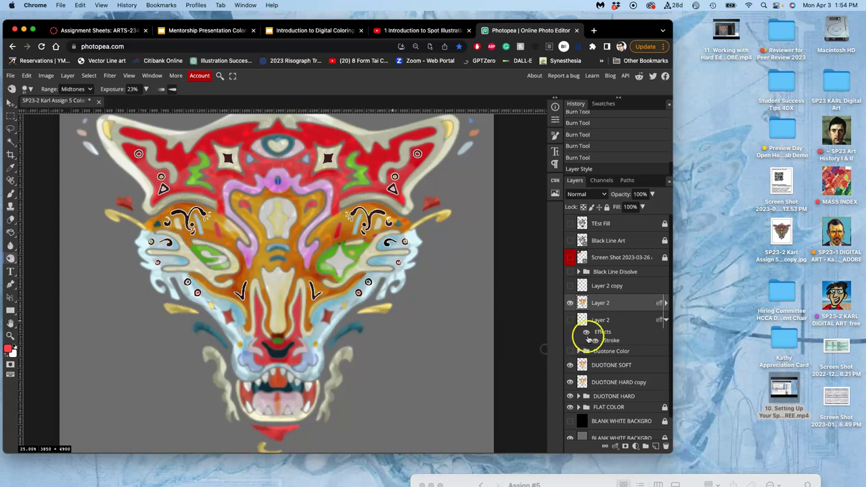
{"action": "left_click", "coordinate": [666, 303]}
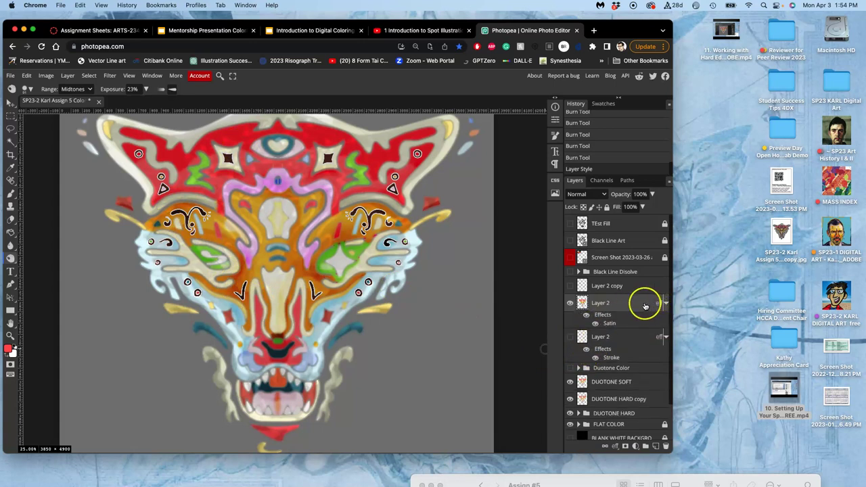
{"action": "left_click", "coordinate": [642, 306]}
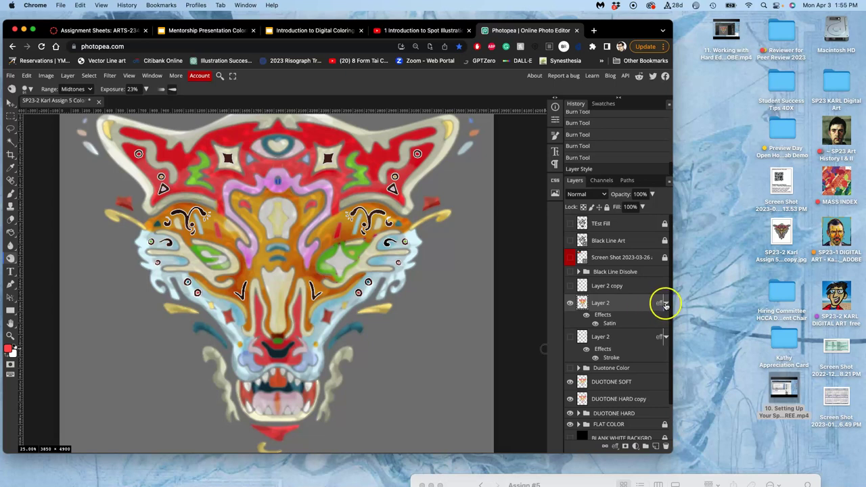
{"action": "key", "text": "super+s"}
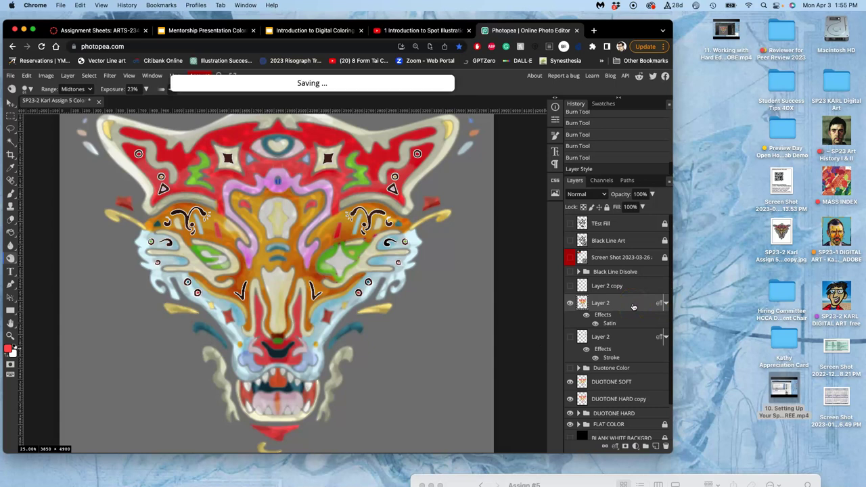
- Compare the burned Layer 2 with its effects off and on, and hide the layer
{"action": "left_click", "coordinate": [587, 315]}
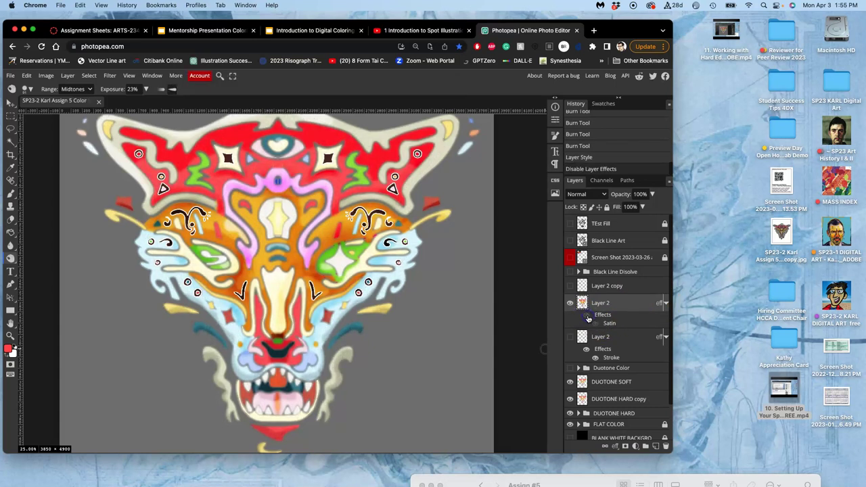
{"action": "left_click", "coordinate": [587, 316]}
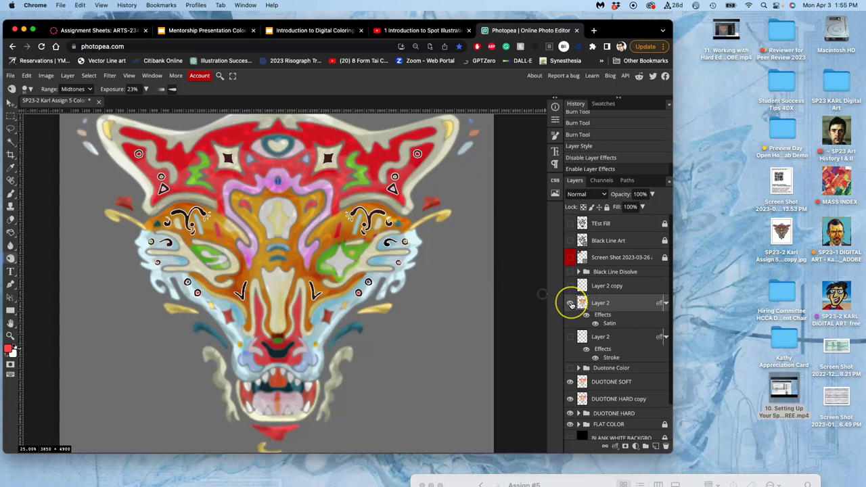
{"action": "left_click", "coordinate": [571, 304]}
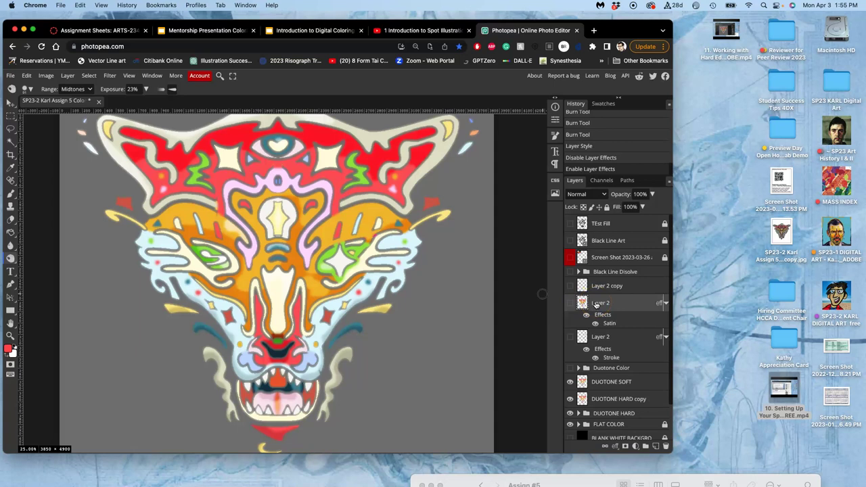
- Show the lower Layer 2 with the Stroke effect, and compare it with the burned Layer 2 shown, leaving the burned layer hidden
{"action": "left_click", "coordinate": [570, 337]}
{"action": "left_click", "coordinate": [571, 337]}
{"action": "left_click", "coordinate": [570, 337]}
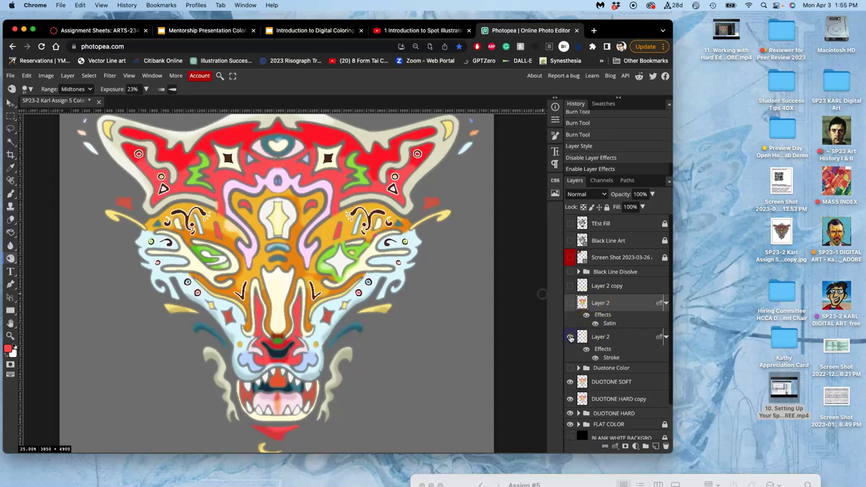
{"action": "left_click", "coordinate": [570, 303]}
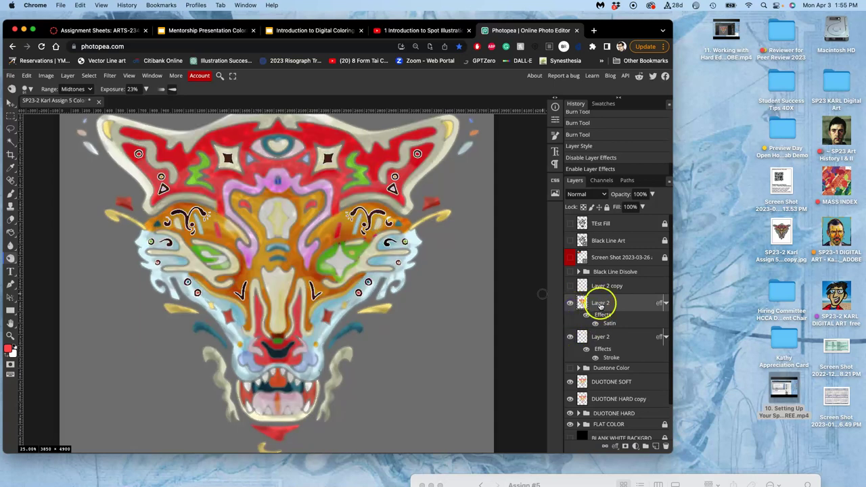
{"action": "left_click", "coordinate": [570, 304]}
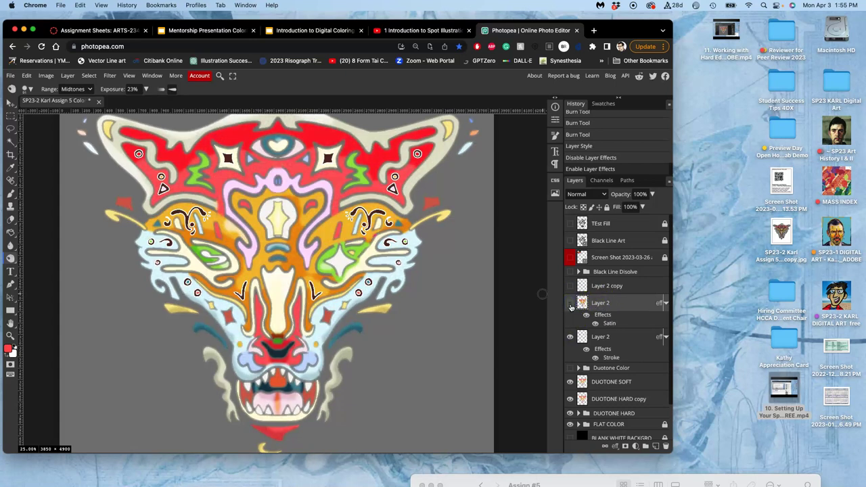
- Show the Duotone Color group and disable all effects on the FLAT LOCAL COLOR layer inside it, collapsing the group again
{"action": "left_click", "coordinate": [571, 368]}
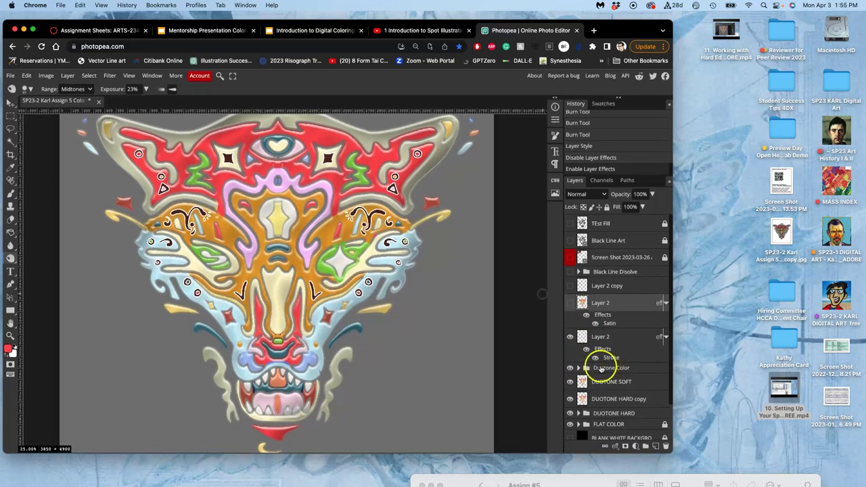
{"action": "left_click", "coordinate": [589, 369]}
{"action": "left_click", "coordinate": [580, 369]}
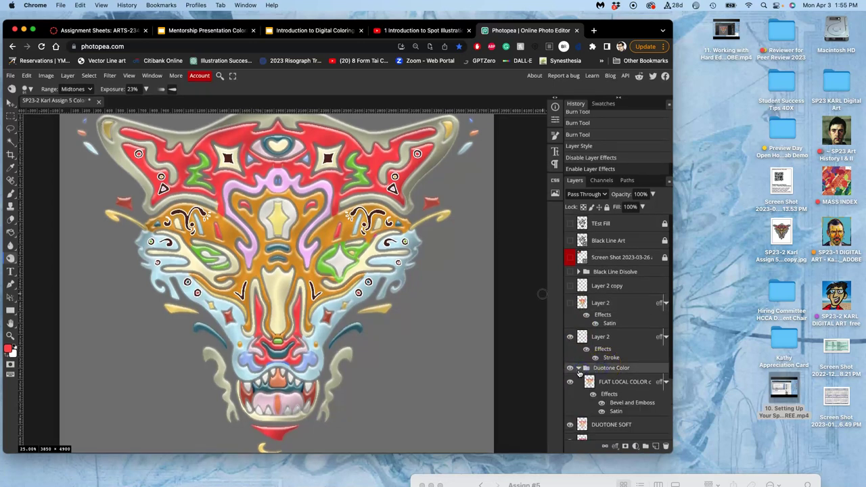
{"action": "left_click", "coordinate": [588, 340]}
{"action": "scroll", "coordinate": [583, 339], "scroll_direction": "down", "scroll_amount": 2}
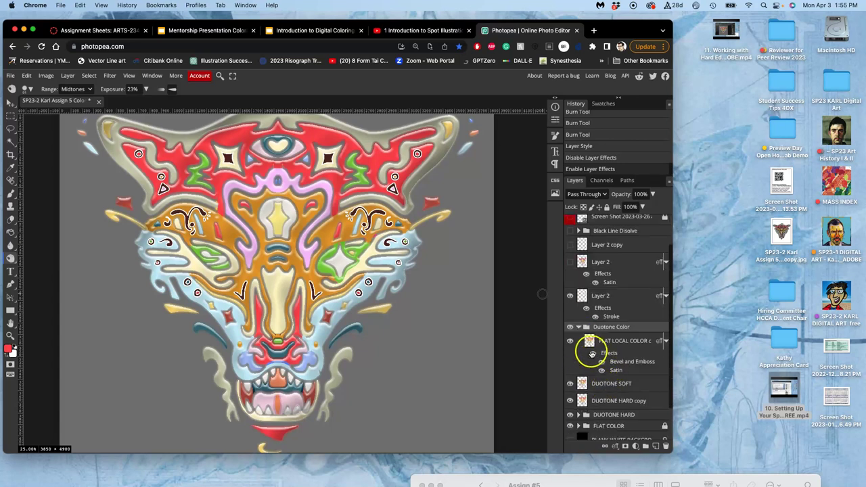
{"action": "left_click", "coordinate": [593, 353]}
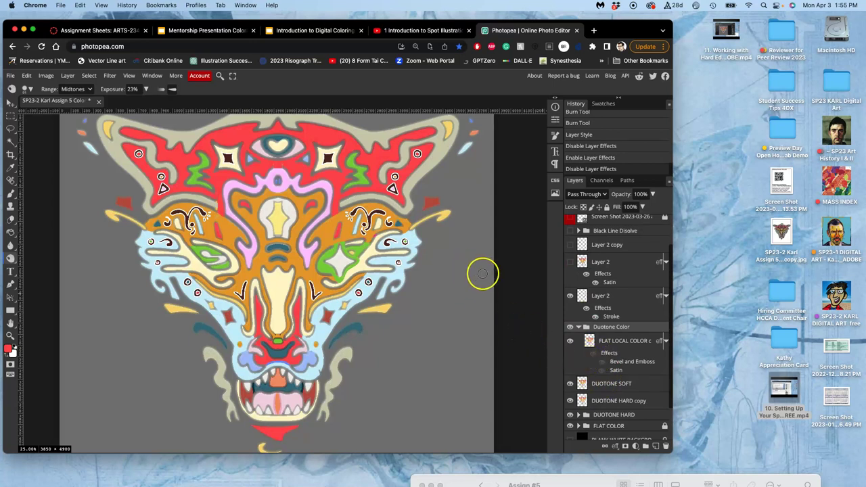
{"action": "left_click", "coordinate": [579, 327]}
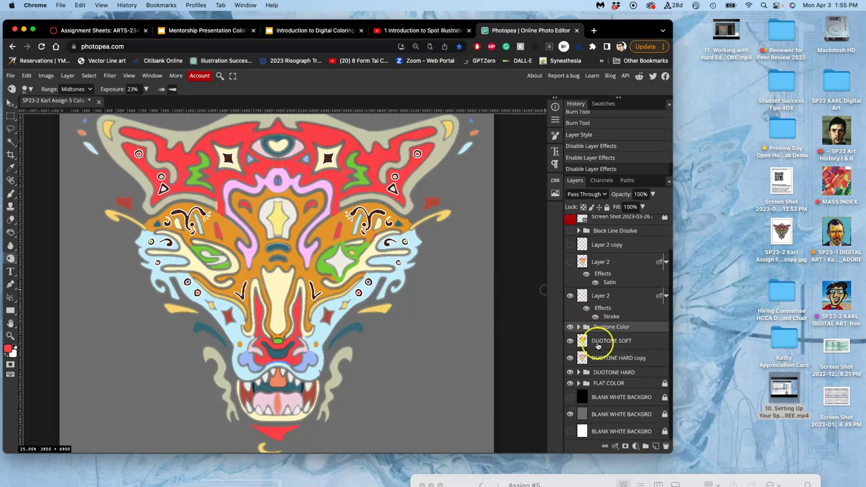
- Duplicate the DUOTONE HARD copy layer and move the duplicate directly above the burned Layer 2 with the Satin effect
{"action": "left_click_drag", "start_coordinate": [597, 345], "coordinate": [598, 345]}
{"action": "left_click", "coordinate": [596, 359]}
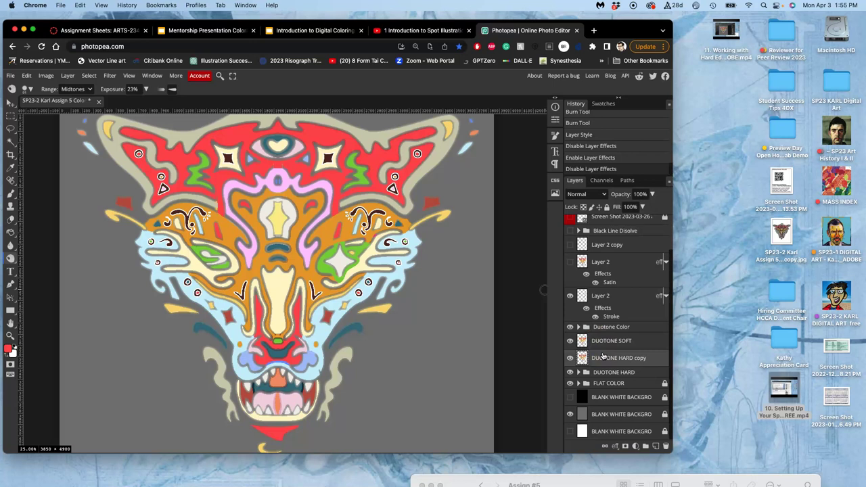
{"action": "key", "text": "super+j"}
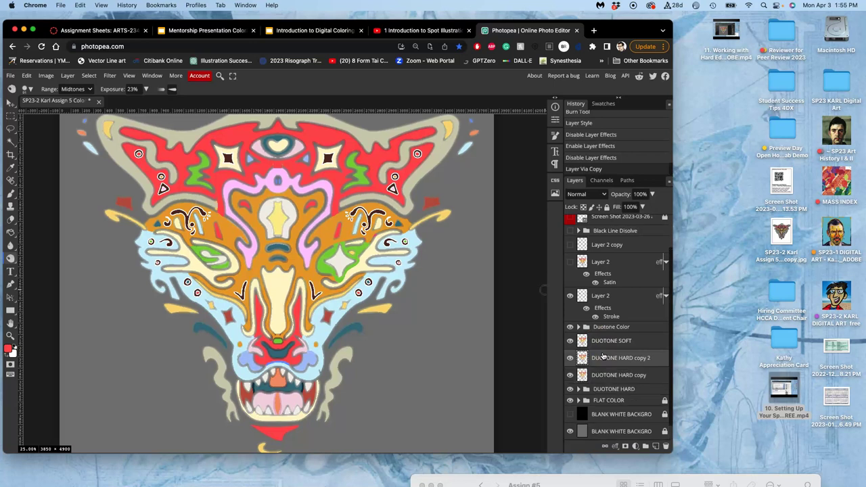
{"action": "left_click", "coordinate": [569, 341]}
{"action": "left_click_drag", "start_coordinate": [605, 359], "coordinate": [582, 269]}
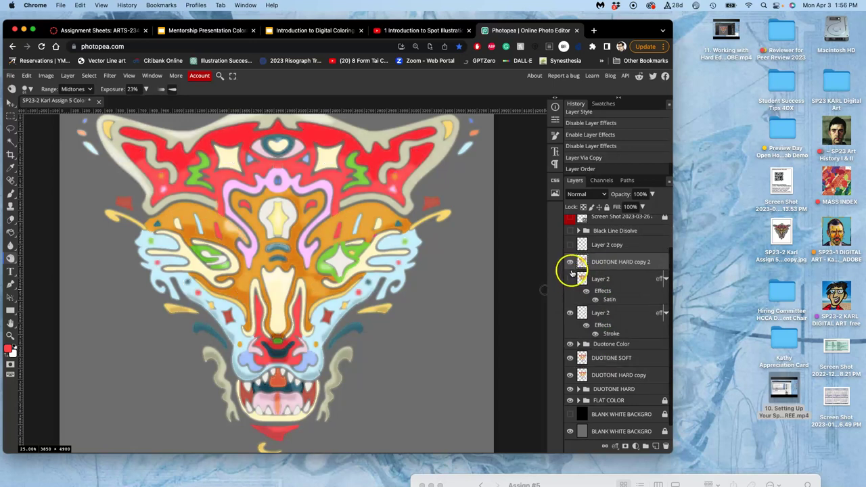
- Check the artwork with DUOTONE HARD copy 2 off and on, and make the burned Layer 2 below it visible
{"action": "left_click", "coordinate": [569, 264]}
{"action": "left_click", "coordinate": [570, 263]}
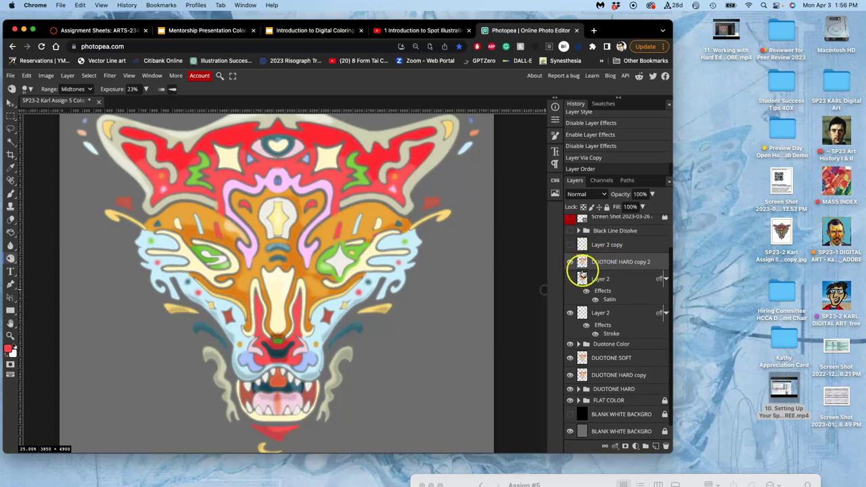
{"action": "left_click", "coordinate": [570, 278]}
{"action": "left_click", "coordinate": [571, 280]}
{"action": "left_click", "coordinate": [571, 279]}
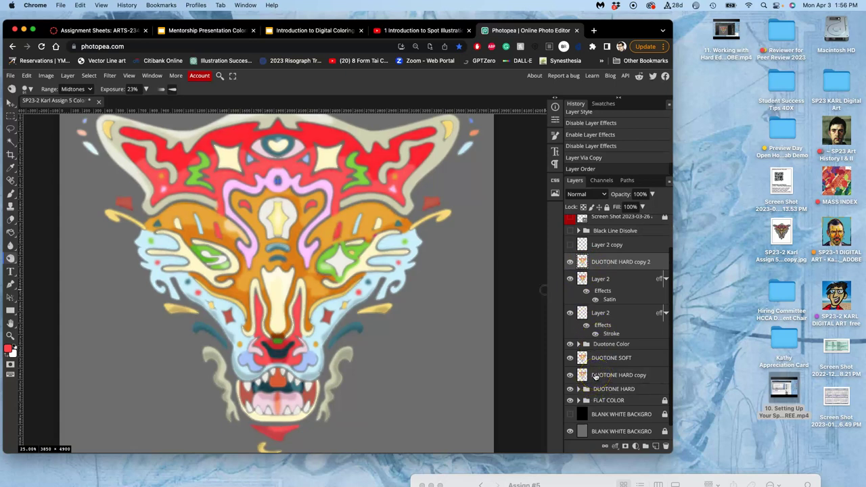
- Duplicate the DUOTONE HARD group and merge the duplicate into a single layer
{"action": "left_click", "coordinate": [596, 390]}
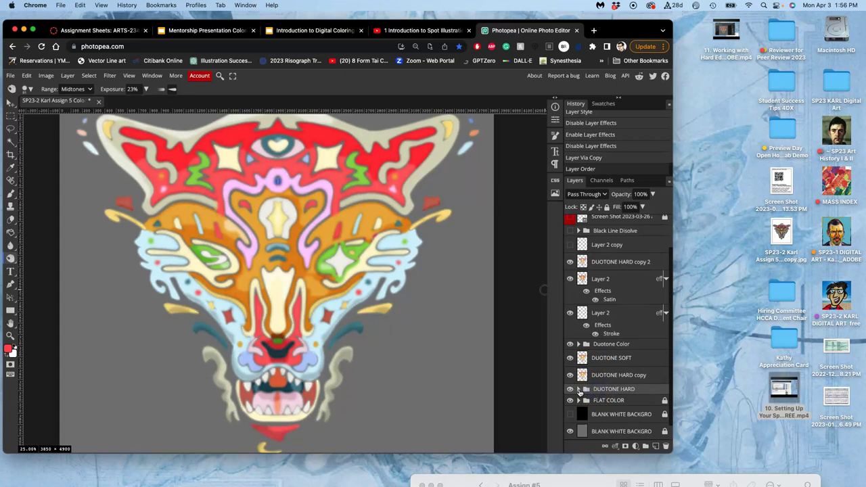
{"action": "left_click", "coordinate": [579, 390]}
{"action": "scroll", "coordinate": [603, 402], "scroll_direction": "down", "scroll_amount": 2}
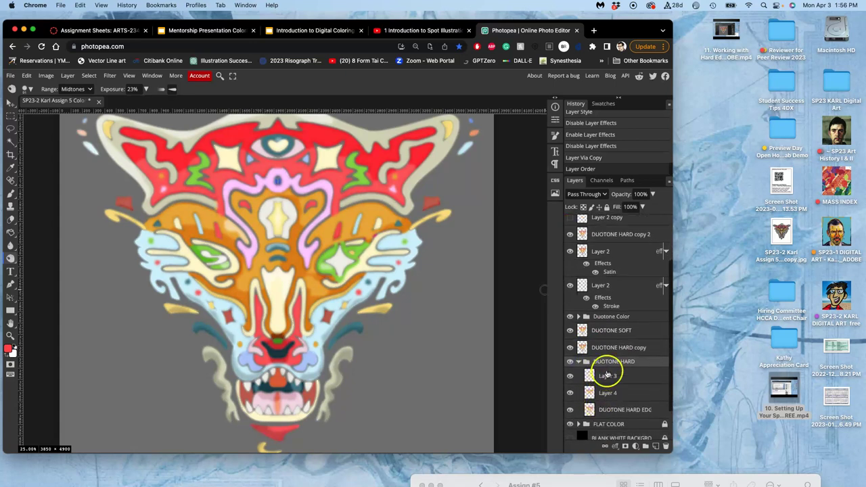
{"action": "key", "text": "super+j"}
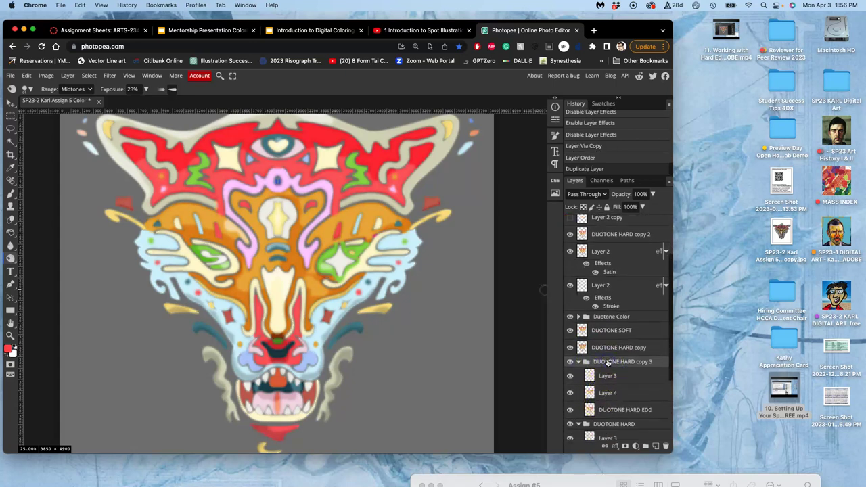
{"action": "right_click", "coordinate": [608, 363]}
{"action": "left_click", "coordinate": [612, 323]}
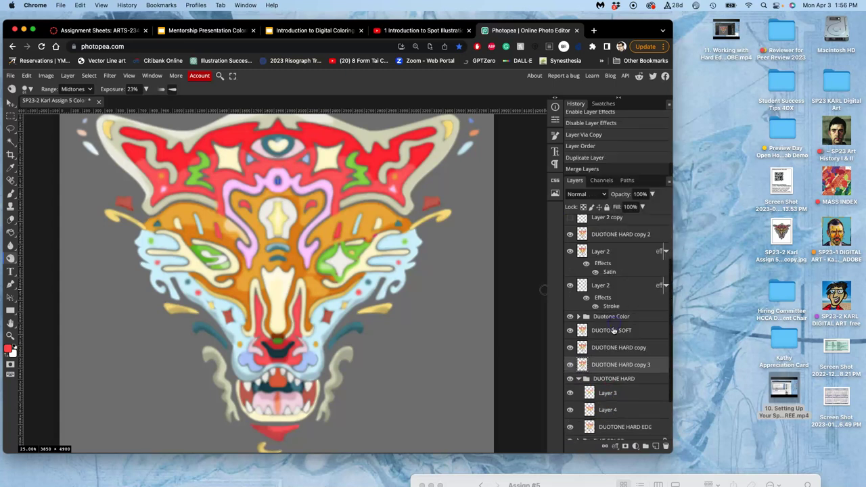
- Move the merged DUOTONE HARD copy 3 layer above DUOTONE HARD copy 2, and hide DUOTONE HARD copy 2
{"action": "left_click_drag", "start_coordinate": [604, 364], "coordinate": [598, 232]}
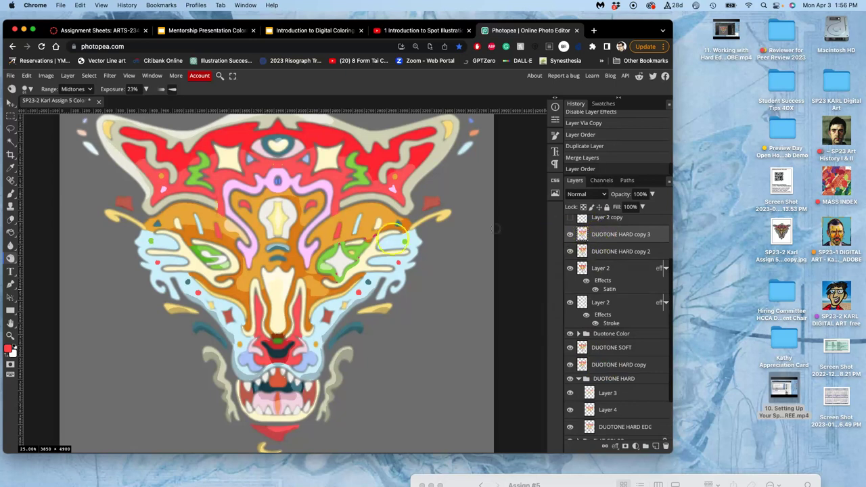
{"action": "left_click", "coordinate": [306, 267]}
{"action": "mouse_move", "coordinate": [307, 267]}
{"action": "left_mouse_down"}
{"action": "mouse_move", "coordinate": [327, 233]}
{"action": "mouse_move", "coordinate": [293, 249]}
{"action": "mouse_move", "coordinate": [357, 236]}
{"action": "mouse_move", "coordinate": [362, 246]}
{"action": "mouse_move", "coordinate": [284, 217]}
{"action": "left_mouse_up"}
{"action": "left_click", "coordinate": [570, 251]}
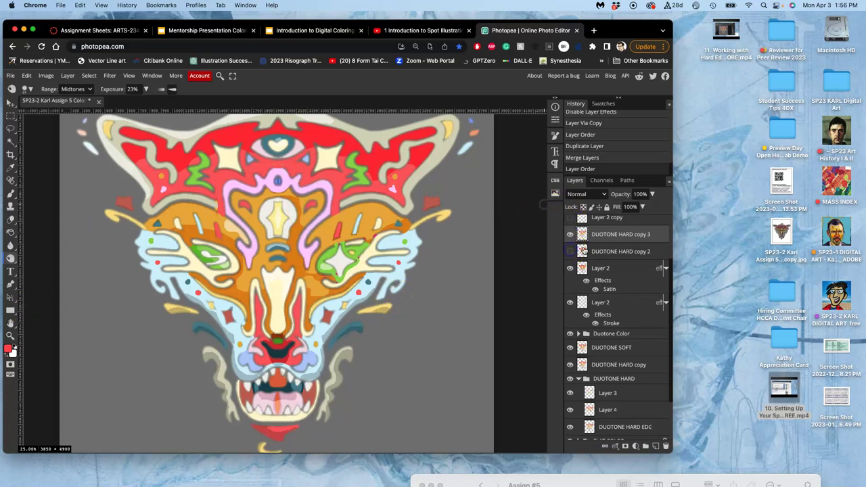
- Open the layer style of DUOTONE HARD copy 3, enable the Satin effect and inspect it up close on the artwork
{"action": "double_click", "coordinate": [659, 234]}
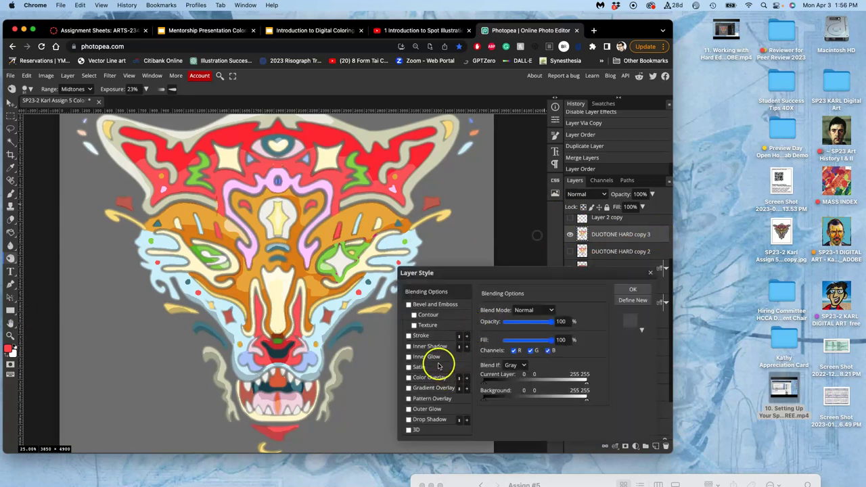
{"action": "left_click", "coordinate": [409, 367]}
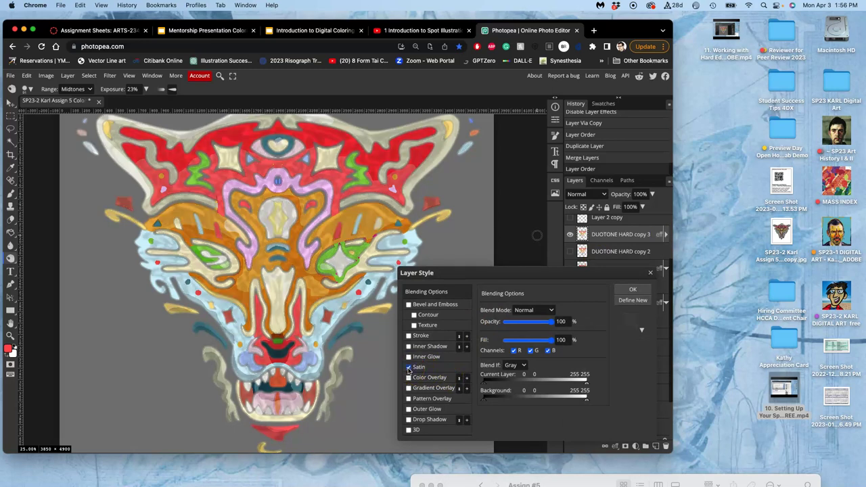
{"action": "scroll", "coordinate": [382, 341], "scroll_direction": "up", "scroll_amount": 10}
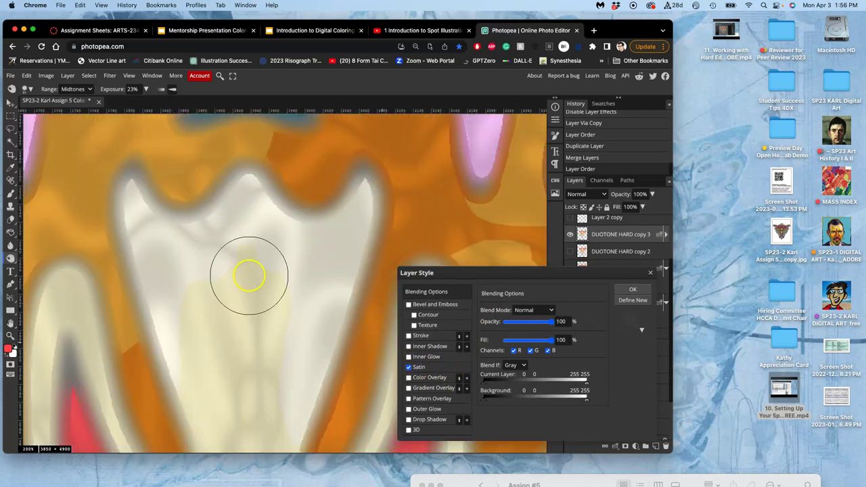
{"action": "scroll", "coordinate": [249, 276], "scroll_direction": "down", "scroll_amount": 8}
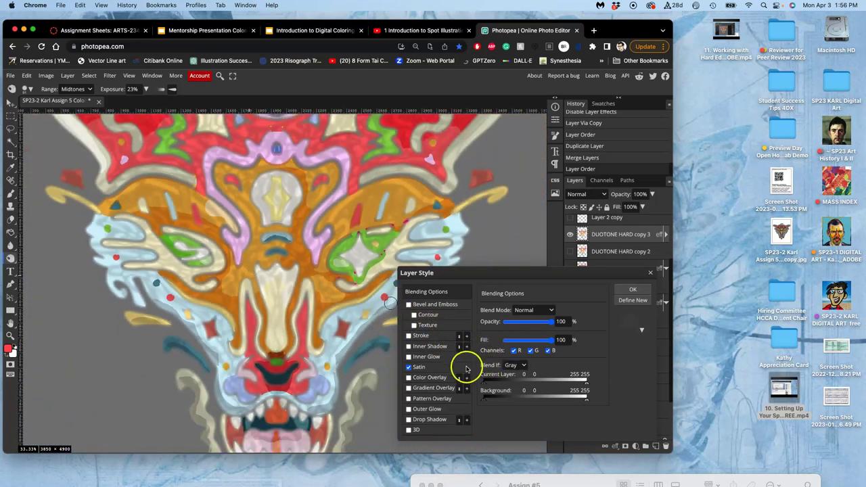
- Set the Satin effect of DUOTONE HARD copy 3 to 29% opacity with the Multiply blend mode
{"action": "left_click", "coordinate": [465, 368]}
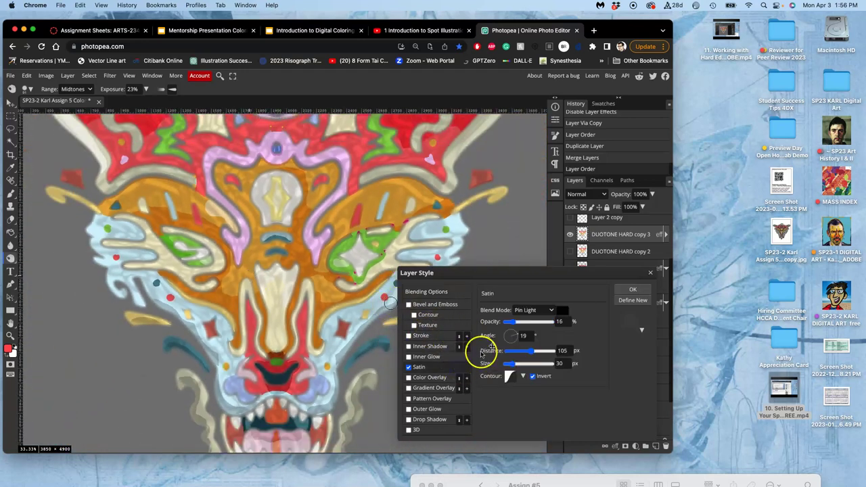
{"action": "left_click_drag", "start_coordinate": [513, 324], "coordinate": [517, 324]}
{"action": "left_click", "coordinate": [523, 311]}
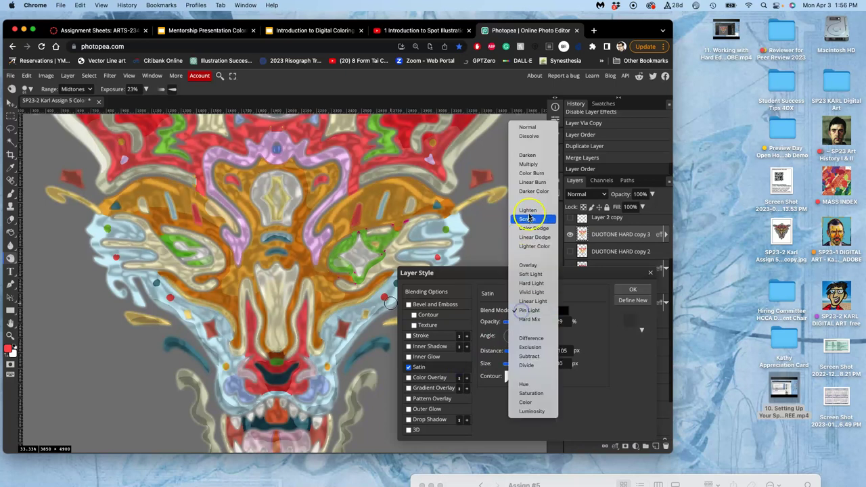
{"action": "left_click", "coordinate": [532, 165]}
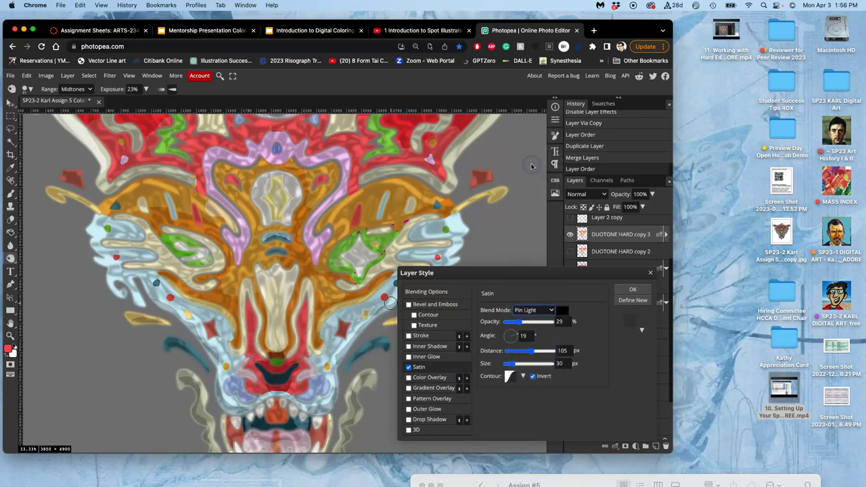
- Adjust the Satin effect to a distance of 139 px, size of 98 px, angle of 112° and opacity of 29%
{"action": "left_click_drag", "start_coordinate": [528, 353], "coordinate": [496, 365]}
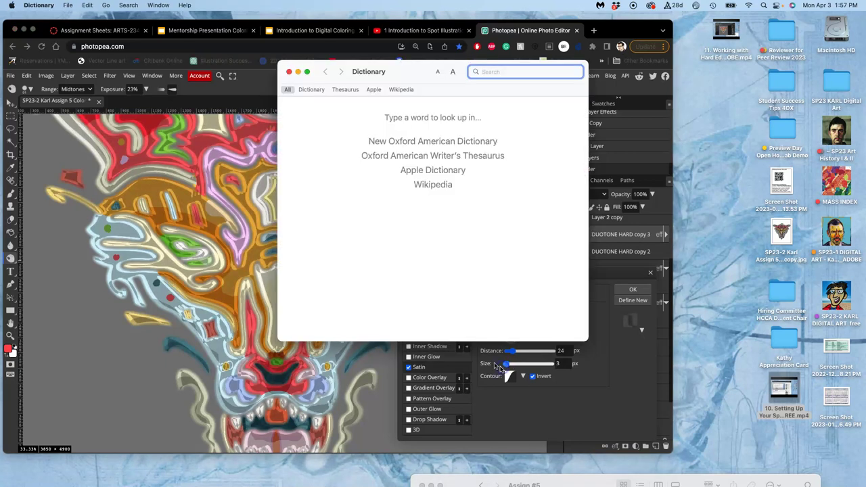
{"action": "left_click", "coordinate": [288, 71]}
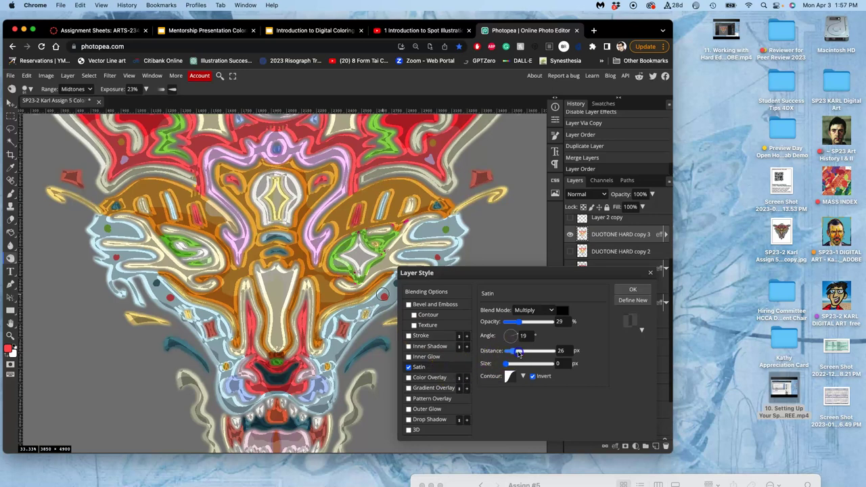
{"action": "left_click_drag", "start_coordinate": [519, 352], "coordinate": [516, 326]}
{"action": "left_click_drag", "start_coordinate": [506, 363], "coordinate": [537, 355]}
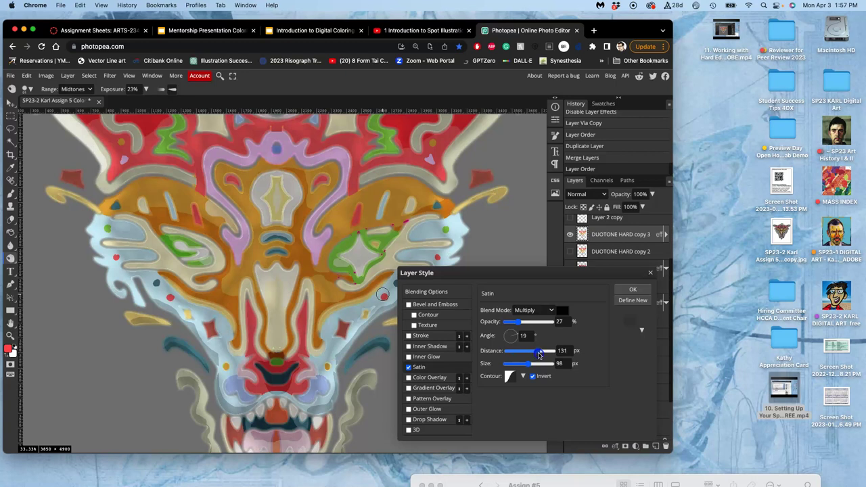
{"action": "left_click_drag", "start_coordinate": [526, 323], "coordinate": [510, 334]}
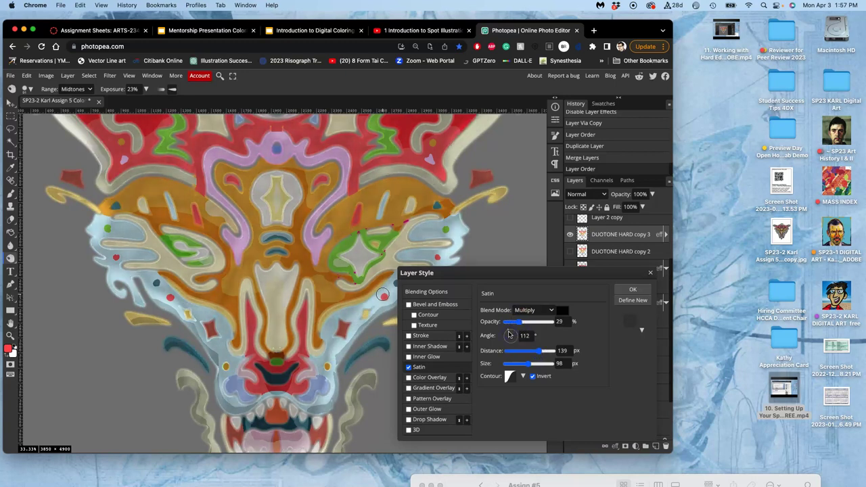
{"action": "scroll", "coordinate": [336, 301], "scroll_direction": "up", "scroll_amount": 3}
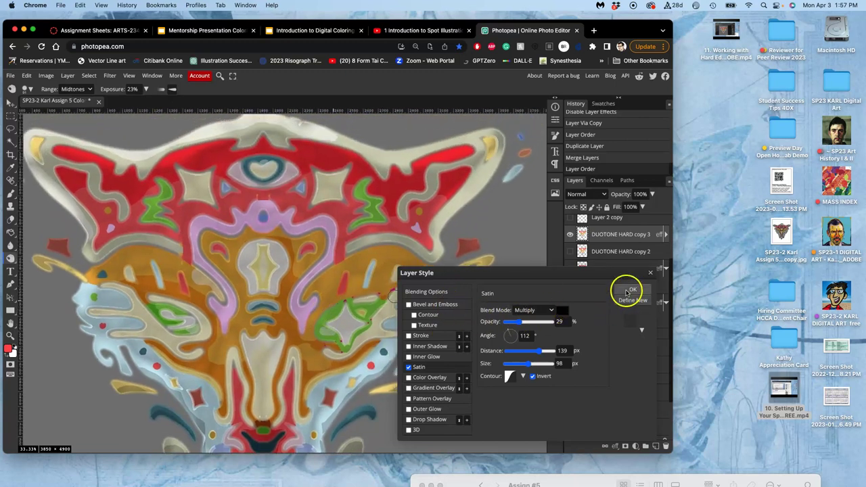
- Try the Overlay blend mode for the Satin effect, switch it to Pin Light, and apply the layer style
{"action": "left_click", "coordinate": [553, 311]}
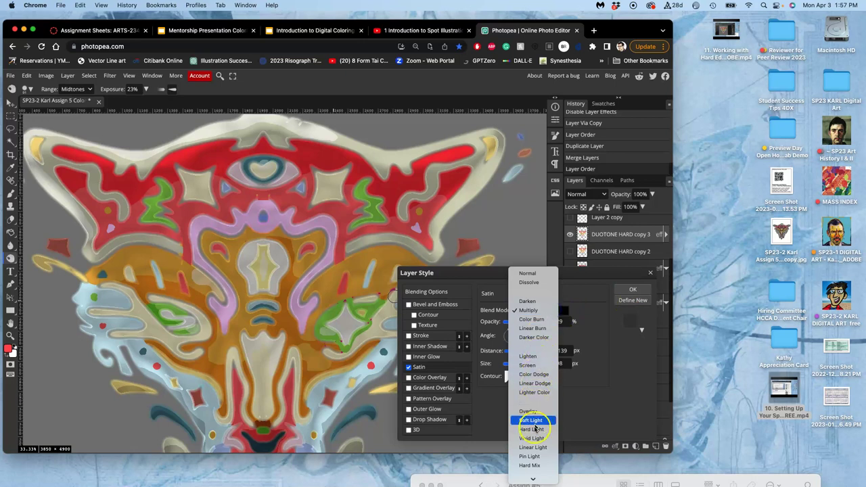
{"action": "left_click", "coordinate": [533, 412]}
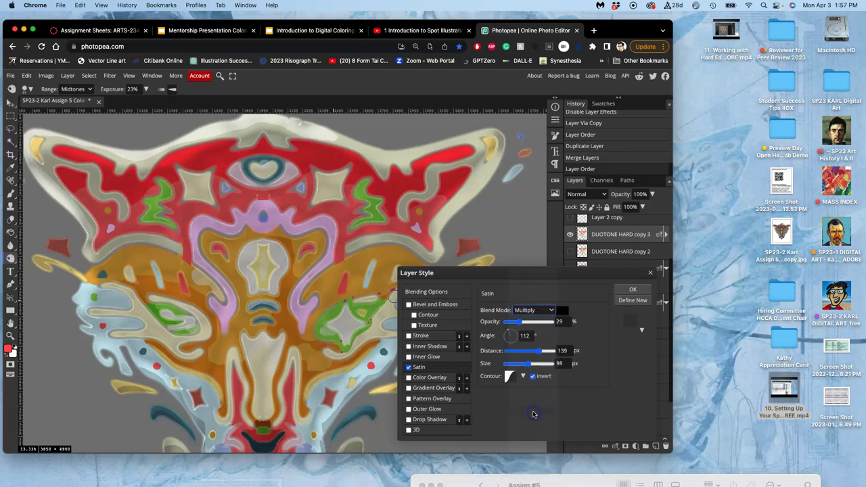
{"action": "left_click", "coordinate": [552, 310]}
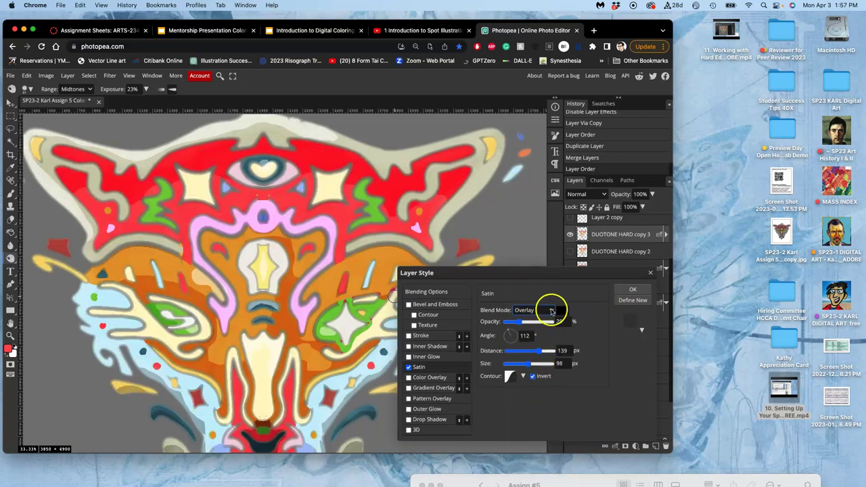
{"action": "left_click", "coordinate": [538, 356]}
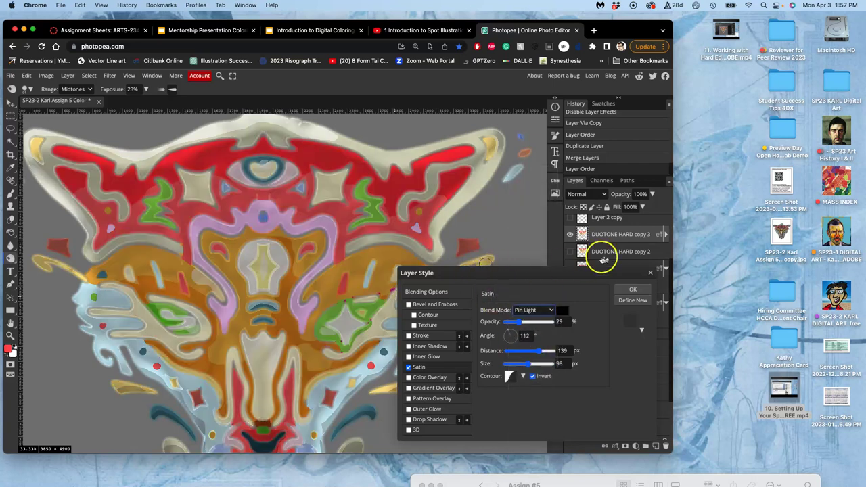
{"action": "left_click", "coordinate": [634, 291]}
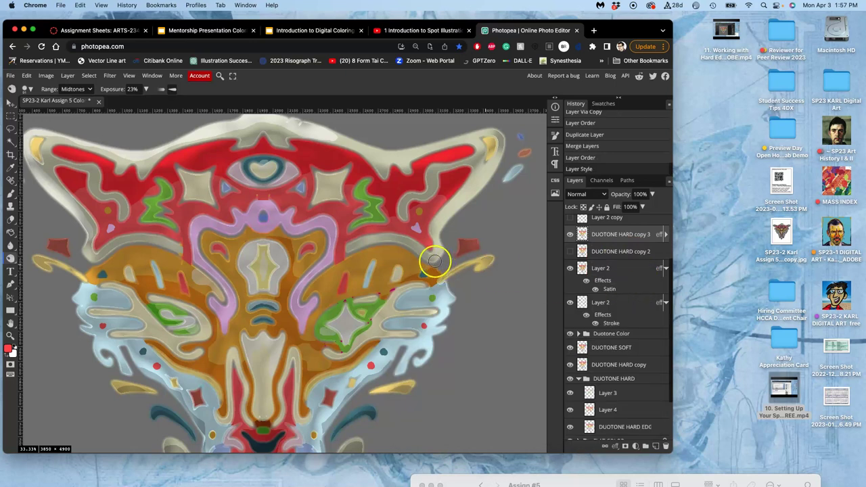
- Lower the opacity of DUOTONE HARD copy 3 to 38% and make DUOTONE HARD copy 2 visible
{"action": "scroll", "coordinate": [400, 266], "scroll_direction": "down", "scroll_amount": 3}
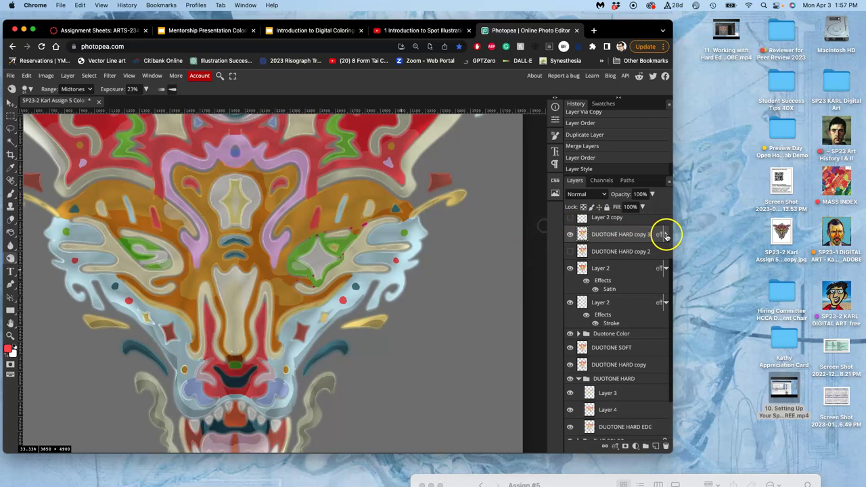
{"action": "left_click", "coordinate": [570, 252]}
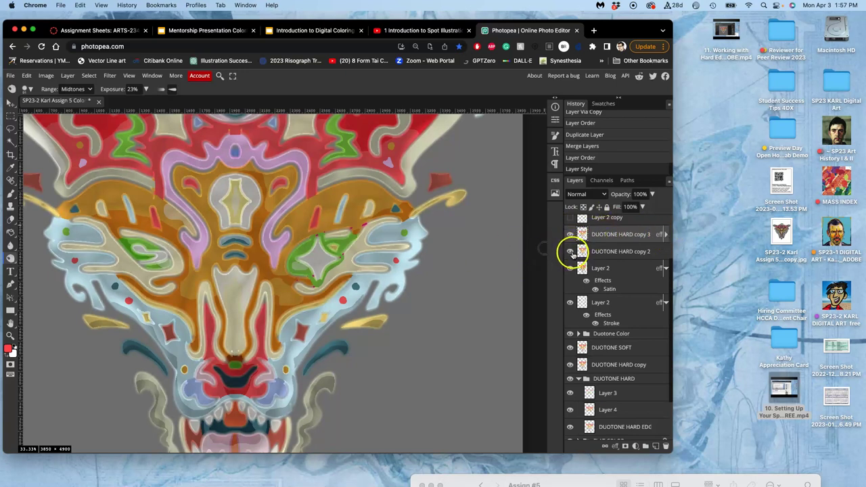
{"action": "left_click", "coordinate": [571, 251]}
{"action": "left_click", "coordinate": [651, 194]}
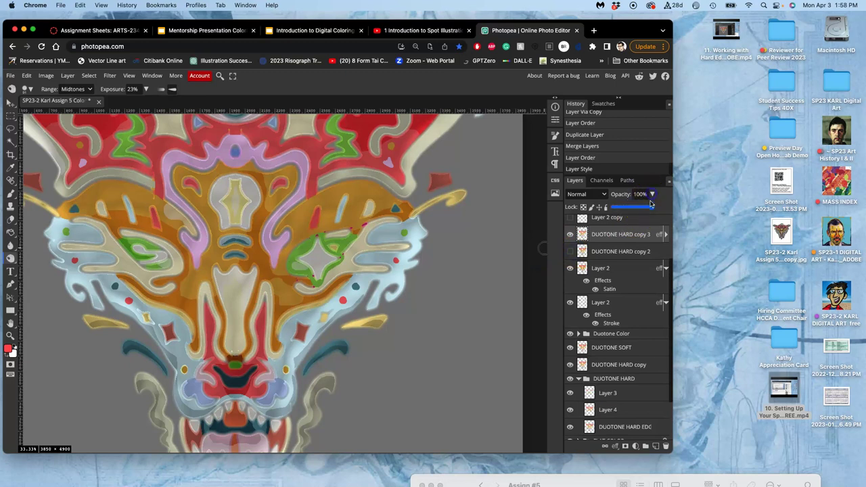
{"action": "left_click_drag", "start_coordinate": [650, 208], "coordinate": [628, 208]}
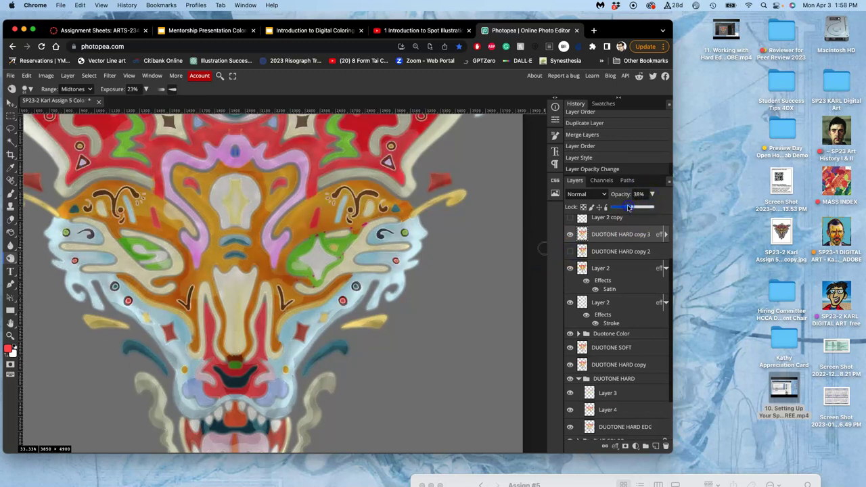
{"action": "left_click", "coordinate": [571, 252]}
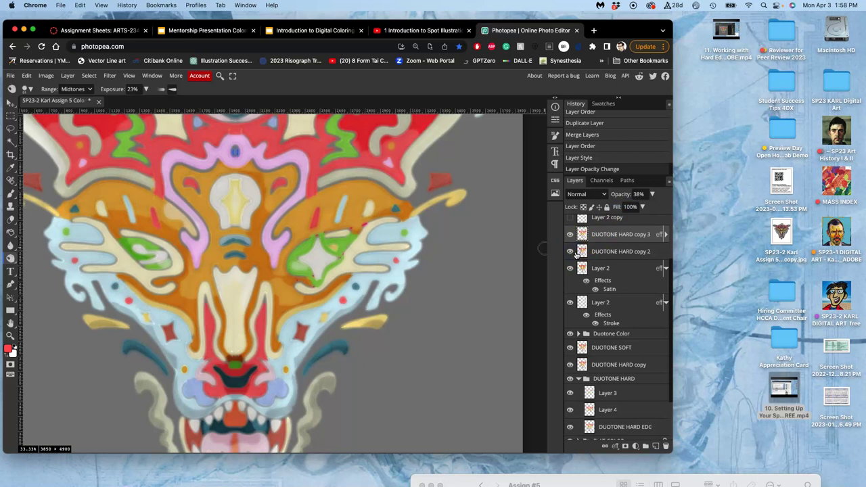
- Make the Layer 2 copy layer above DUOTONE HARD copy 3 visible
{"action": "scroll", "coordinate": [608, 237], "scroll_direction": "up", "scroll_amount": 3}
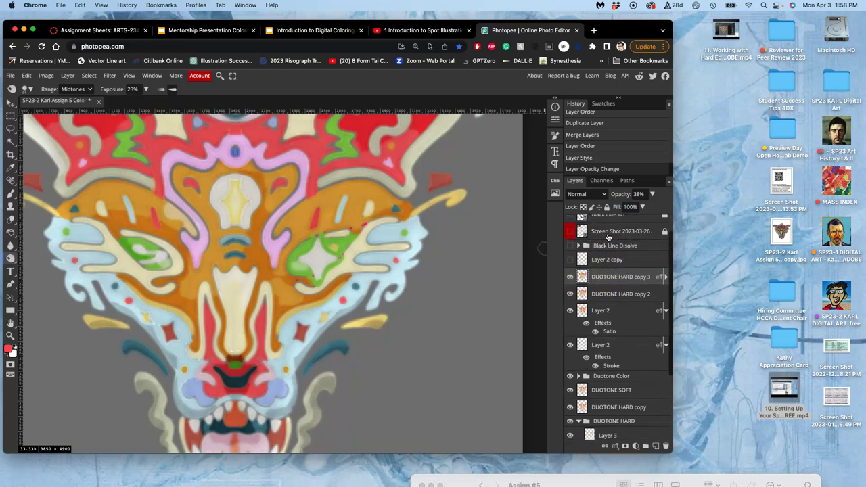
{"action": "left_click", "coordinate": [570, 260]}
{"action": "scroll", "coordinate": [609, 300], "scroll_direction": "up", "scroll_amount": 1}
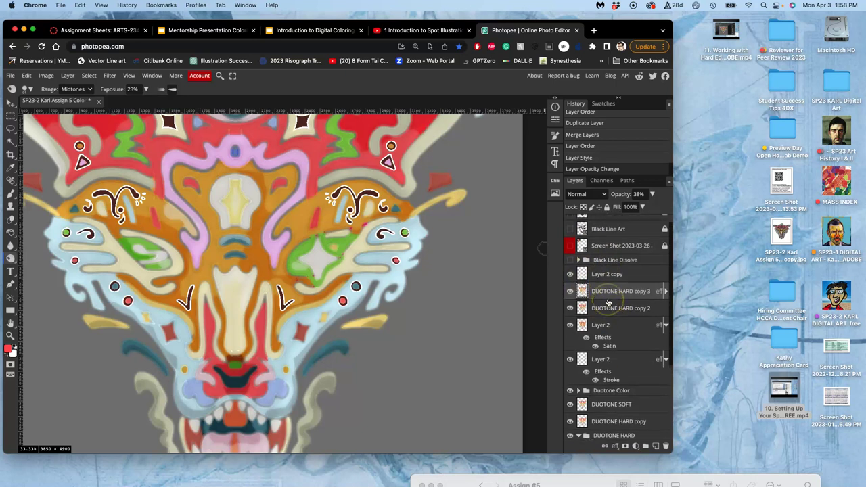
- Compare the artwork with the effects of the Satin-styled Layer 2 switched off and on
{"action": "left_click", "coordinate": [586, 337]}
{"action": "left_click", "coordinate": [587, 337]}
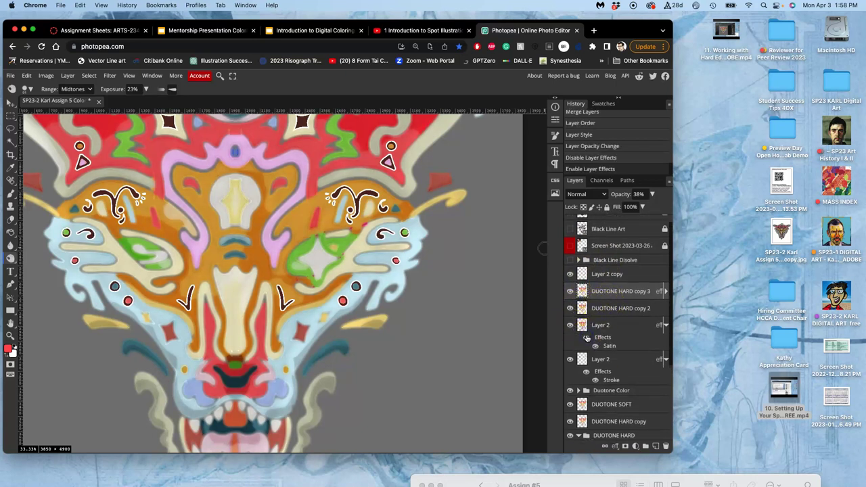
{"action": "left_click", "coordinate": [587, 337]}
{"action": "left_click", "coordinate": [586, 337]}
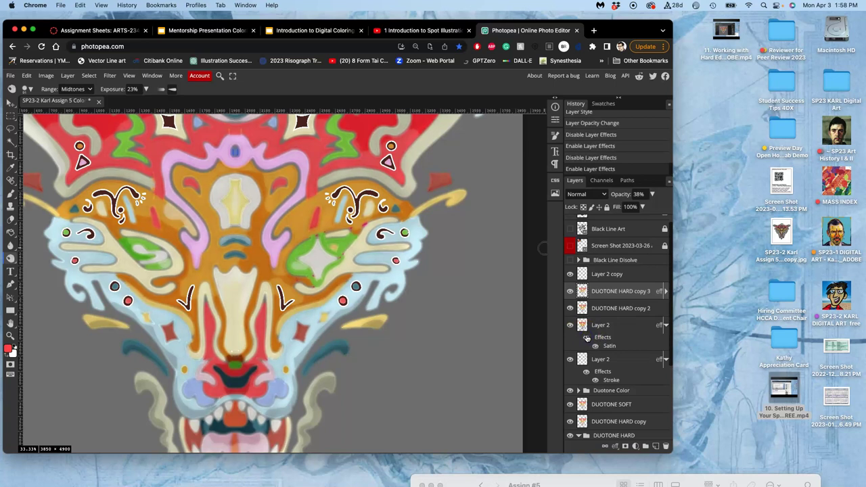
- Open the layer style of the Satin-styled Layer 2, enable Bevel and Emboss and show its settings
{"action": "left_click", "coordinate": [602, 338]}
{"action": "double_click", "coordinate": [601, 338]}
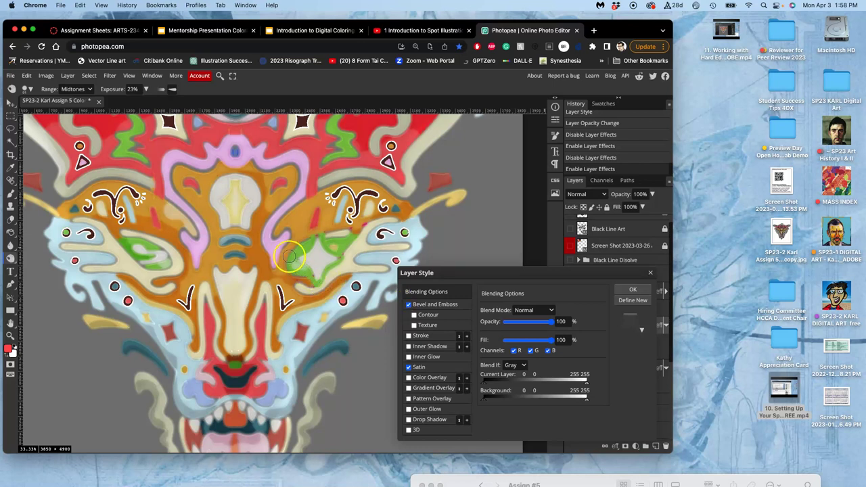
{"action": "left_click", "coordinate": [399, 256]}
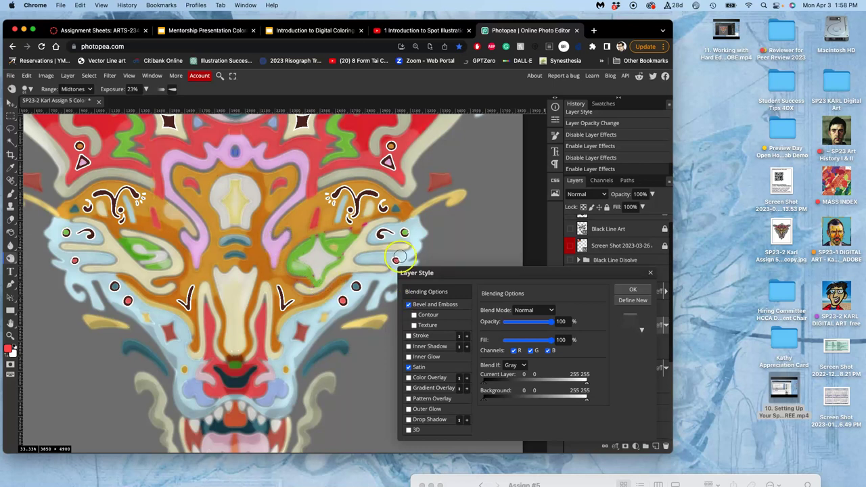
{"action": "left_click", "coordinate": [432, 304]}
{"action": "scroll", "coordinate": [531, 356], "scroll_direction": "down", "scroll_amount": 1}
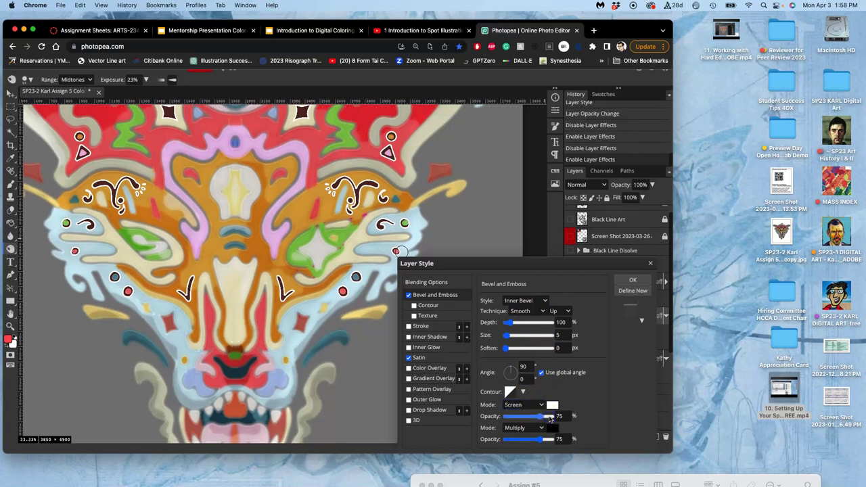
- Apply Bevel and Emboss with depth 375%, size 52 px, soften 7 px, highlight opacity 50% and shadow opacity 48%
{"action": "left_click_drag", "start_coordinate": [549, 419], "coordinate": [535, 376]}
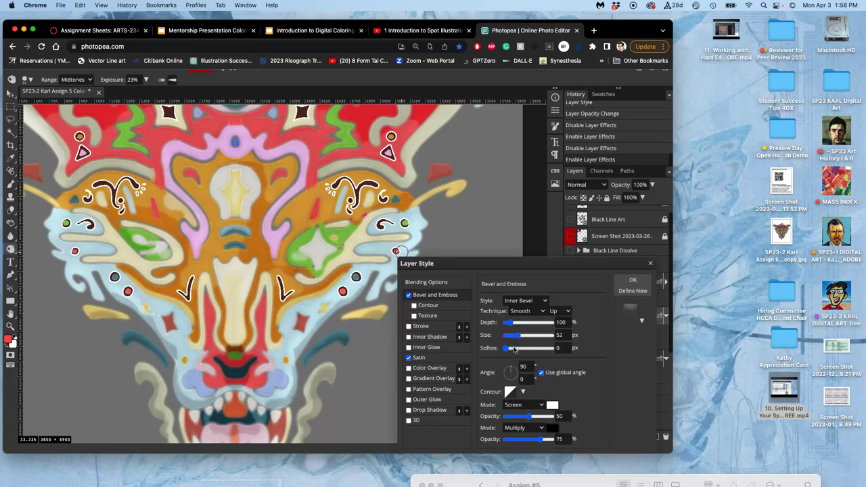
{"action": "left_click_drag", "start_coordinate": [514, 349], "coordinate": [522, 349]}
{"action": "left_click", "coordinate": [522, 324]}
{"action": "left_click", "coordinate": [532, 268]}
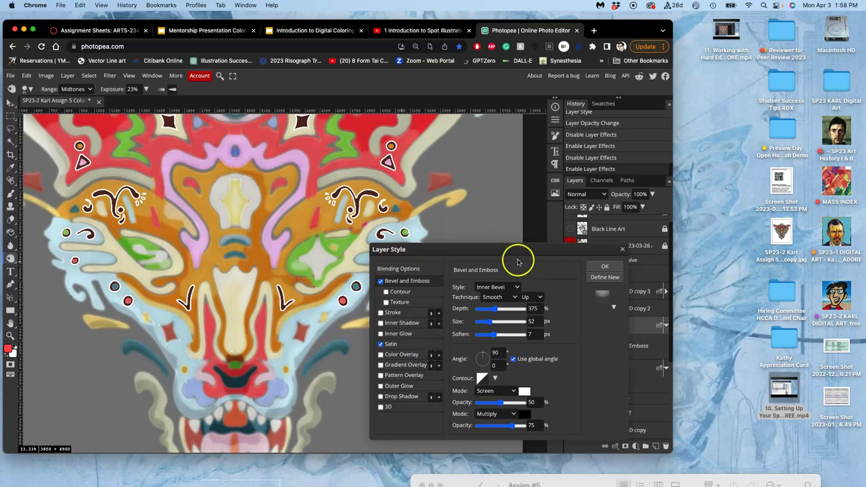
{"action": "left_click", "coordinate": [507, 307]}
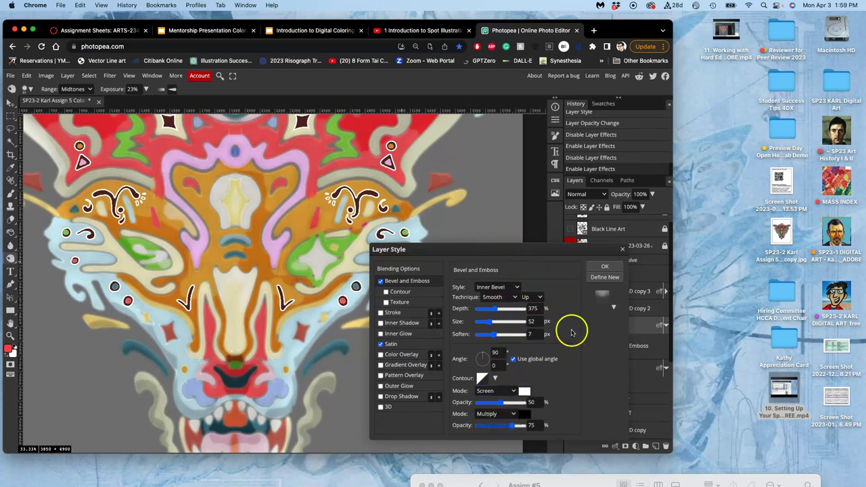
{"action": "left_click", "coordinate": [604, 269]}
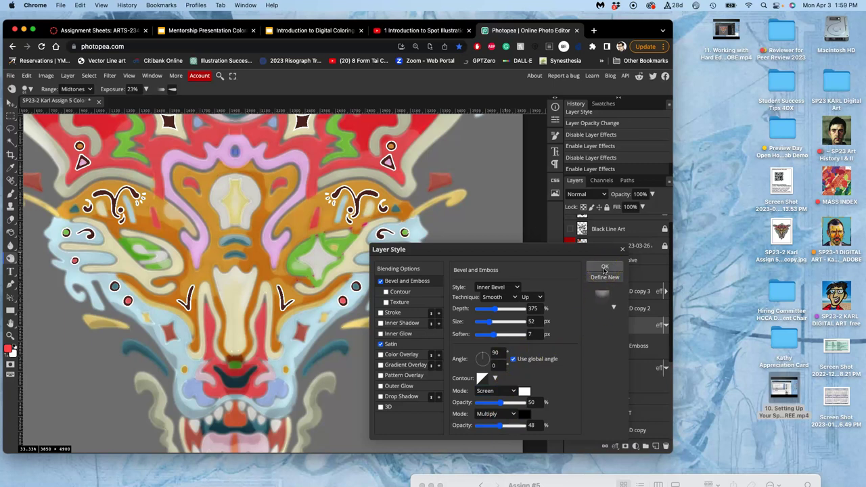
{"action": "left_click", "coordinate": [604, 269]}
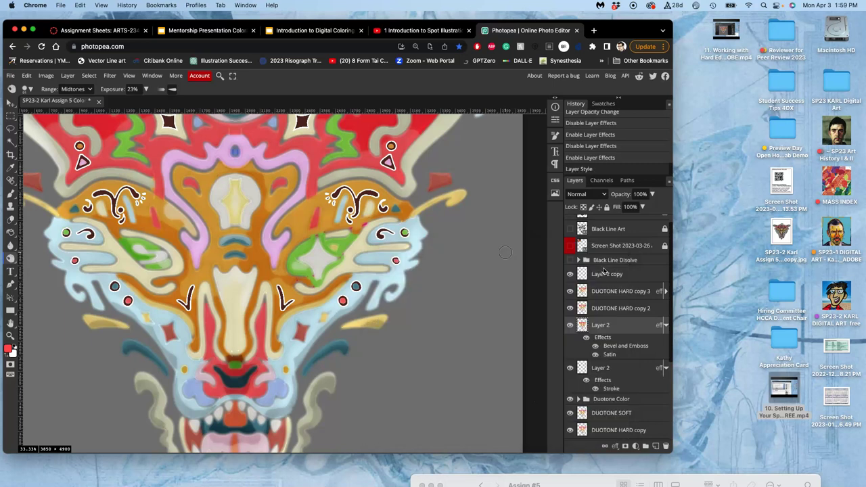
- Check Layer 2's Bevel and Emboss and Satin effects off and on, and hide that Layer 2
{"action": "left_click", "coordinate": [595, 347]}
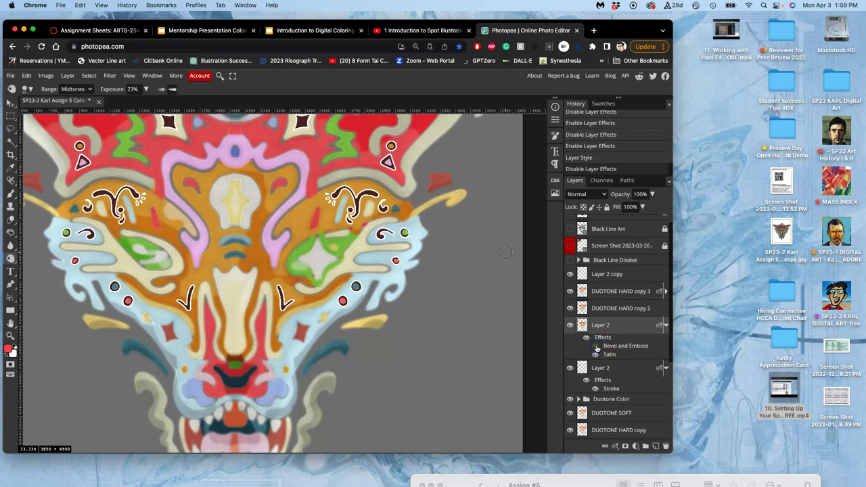
{"action": "left_click", "coordinate": [595, 346]}
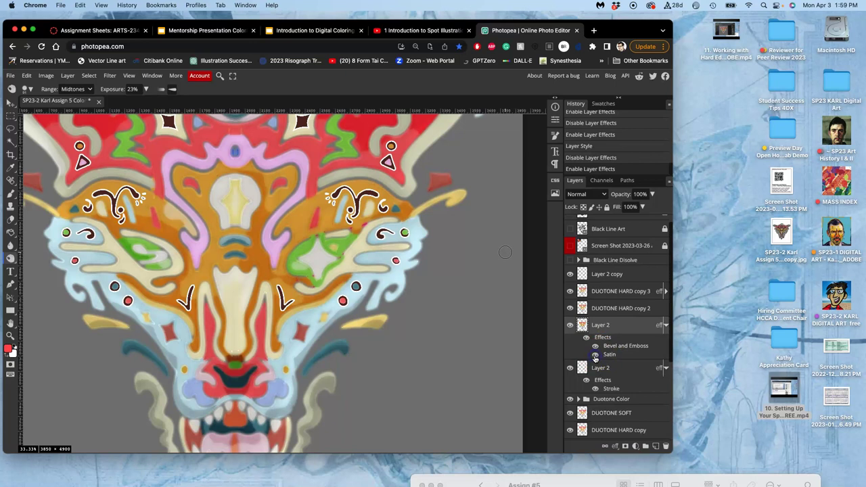
{"action": "left_click", "coordinate": [595, 356]}
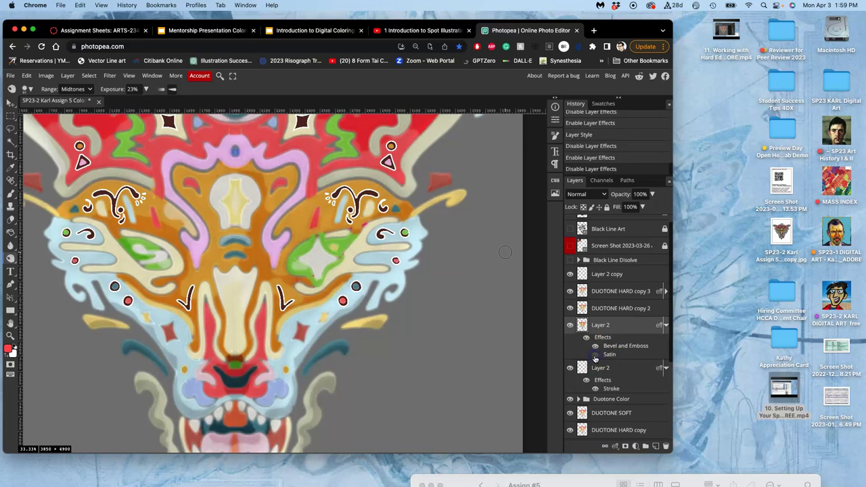
{"action": "left_click", "coordinate": [570, 326]}
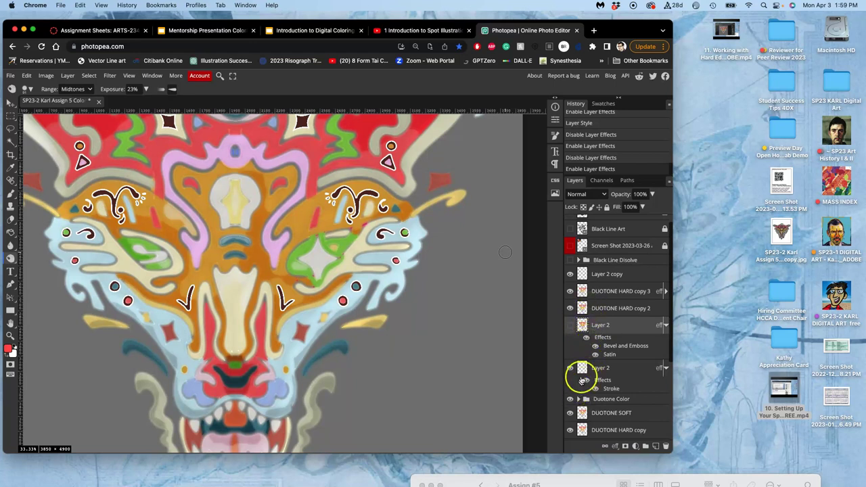
{"action": "scroll", "coordinate": [582, 284], "scroll_direction": "down", "scroll_amount": 3}
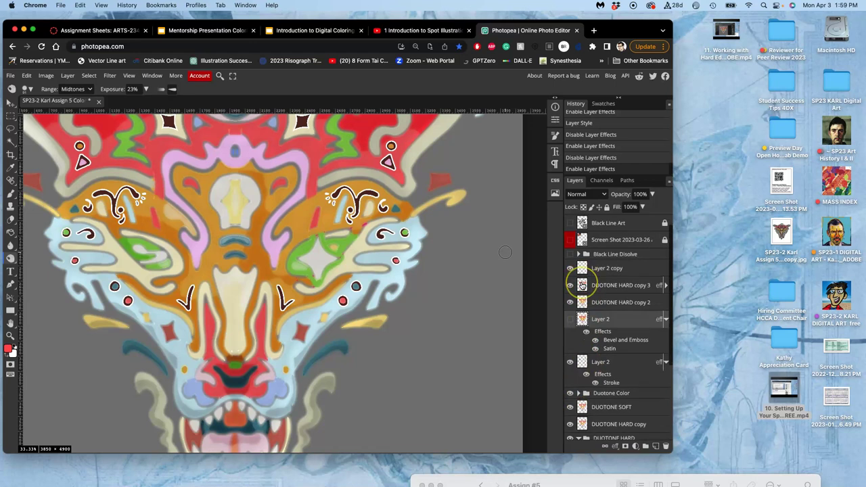
- Hide the DUOTONE HARD copy 3 and DUOTONE HARD copy 2 layers and show the beveled Layer 2 beneath them
{"action": "scroll", "coordinate": [582, 285], "scroll_direction": "up", "scroll_amount": 4}
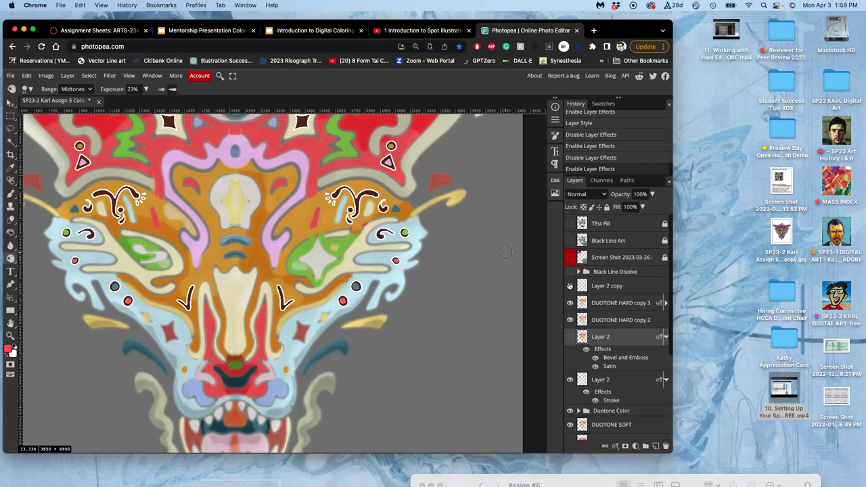
{"action": "left_click", "coordinate": [570, 303]}
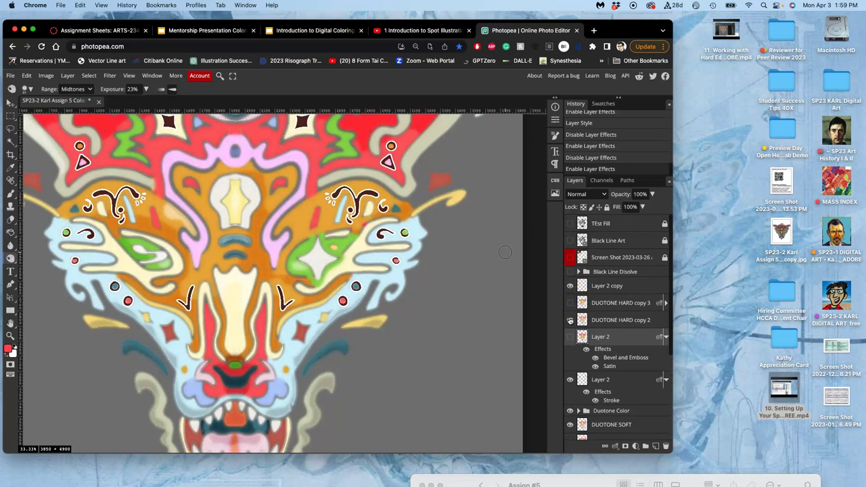
{"action": "left_click", "coordinate": [570, 321]}
{"action": "left_click", "coordinate": [569, 336]}
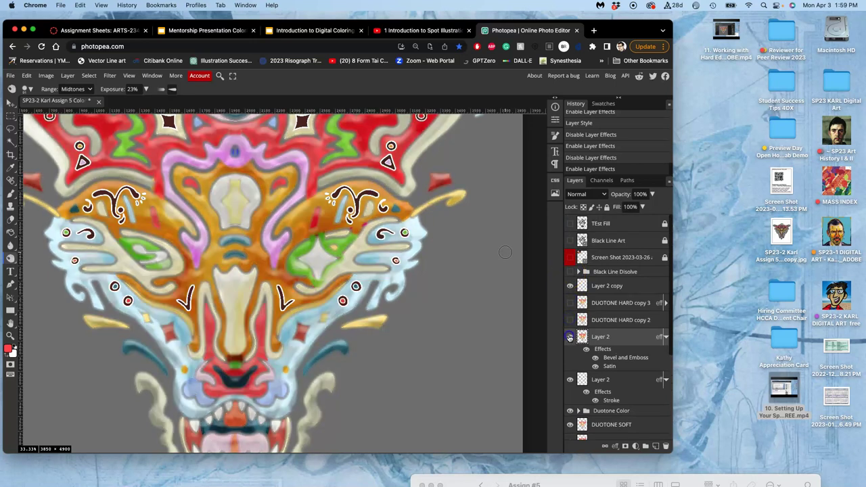
- Examine the beveled shading over the head and compare it with that Layer 2's effects switched off and on
{"action": "left_click", "coordinate": [386, 274]}
{"action": "scroll", "coordinate": [387, 274], "scroll_direction": "down", "scroll_amount": 2}
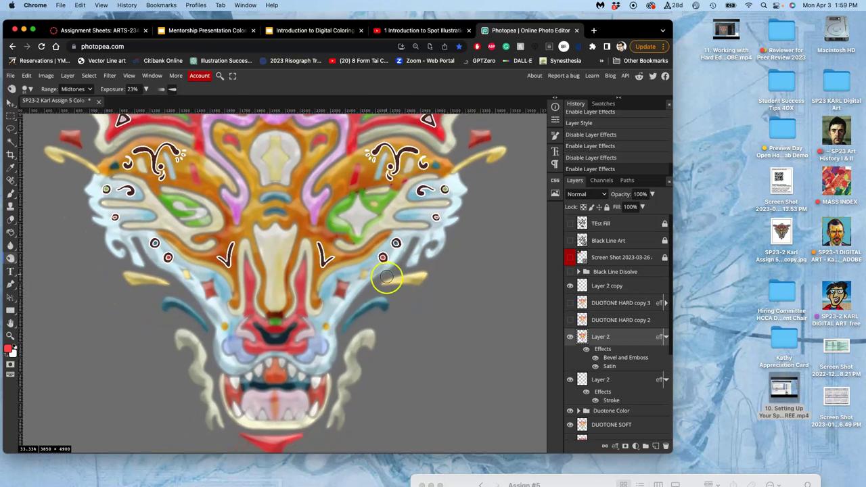
{"action": "scroll", "coordinate": [367, 266], "scroll_direction": "up", "scroll_amount": 3}
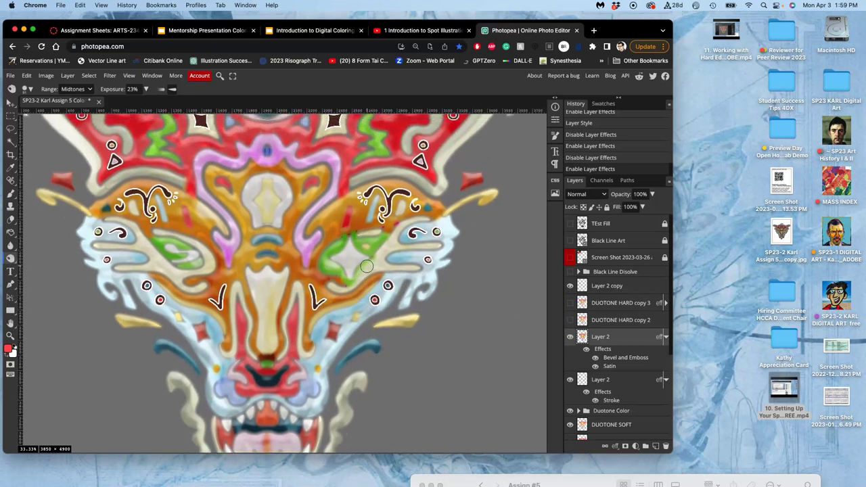
{"action": "mouse_move", "coordinate": [296, 254]}
{"action": "left_mouse_down"}
{"action": "mouse_move", "coordinate": [308, 290]}
{"action": "mouse_move", "coordinate": [326, 306]}
{"action": "mouse_move", "coordinate": [347, 259]}
{"action": "left_mouse_up"}
{"action": "scroll", "coordinate": [348, 259], "scroll_direction": "up", "scroll_amount": 3}
{"action": "scroll", "coordinate": [349, 259], "scroll_direction": "right", "scroll_amount": 1}
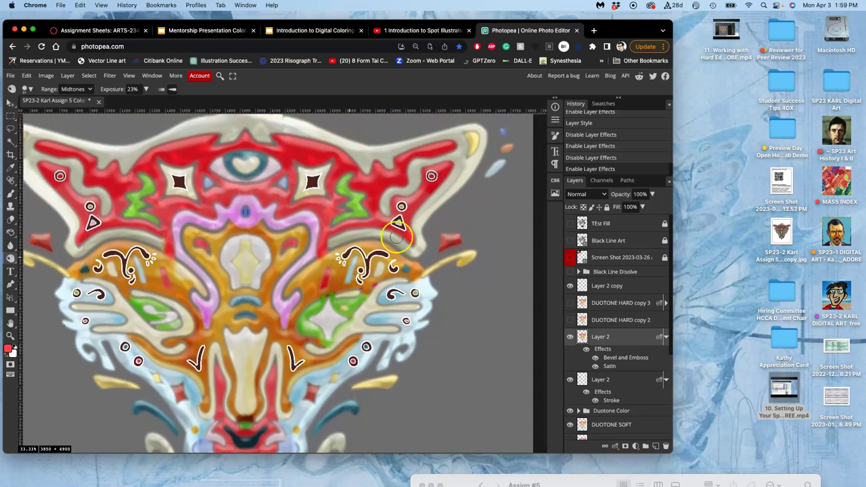
{"action": "left_click", "coordinate": [585, 349]}
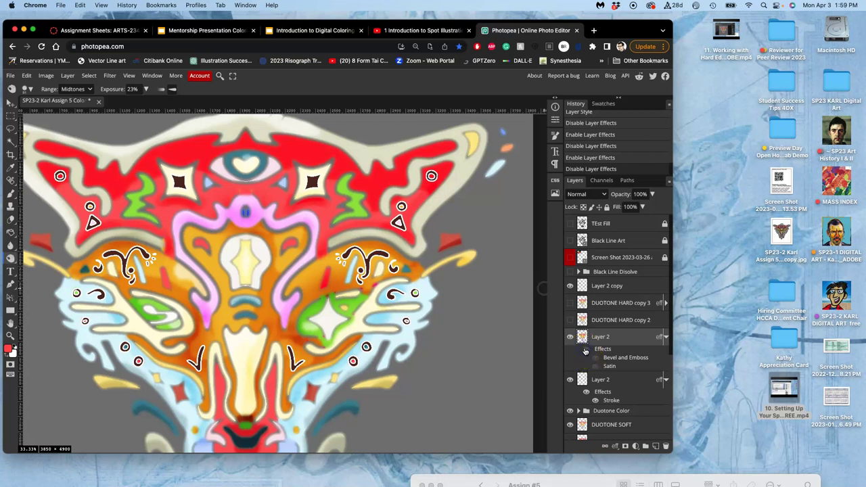
{"action": "left_click", "coordinate": [586, 349]}
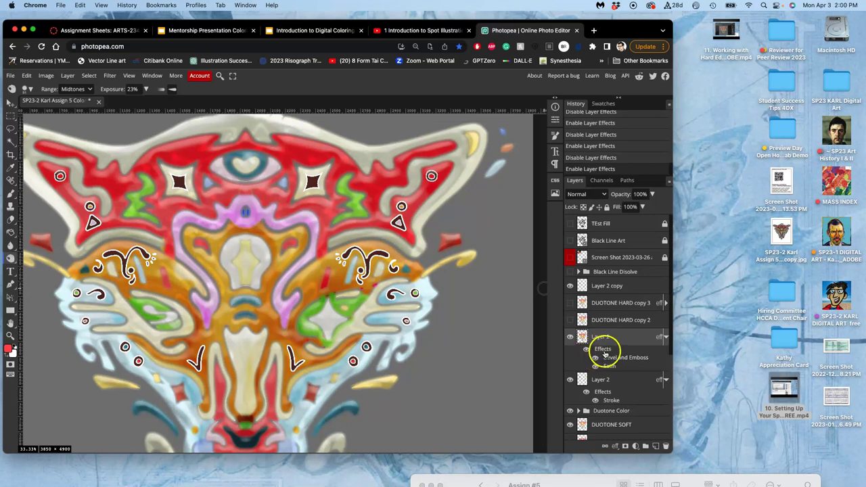
- Show DUOTONE HARD copy 2 and DUOTONE HARD copy 3, and move the beveled Layer 2 above DUOTONE HARD copy 3
{"action": "left_click", "coordinate": [570, 320]}
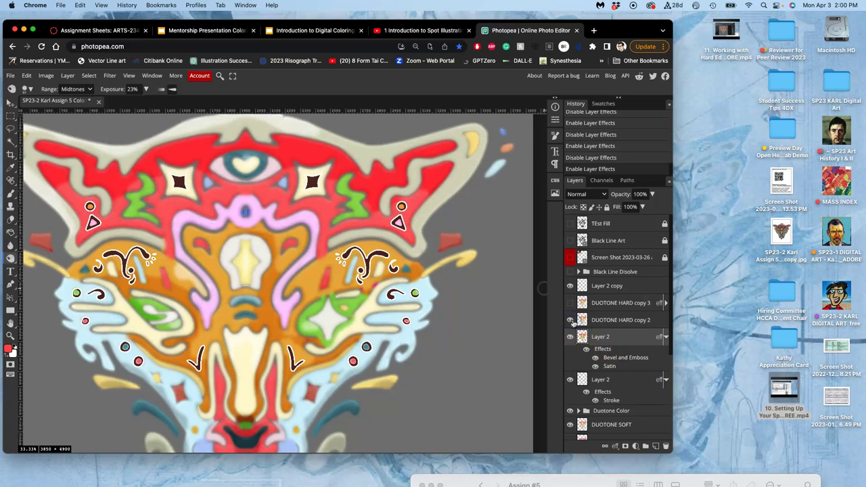
{"action": "left_click", "coordinate": [571, 304]}
{"action": "left_click_drag", "start_coordinate": [599, 336], "coordinate": [599, 306]}
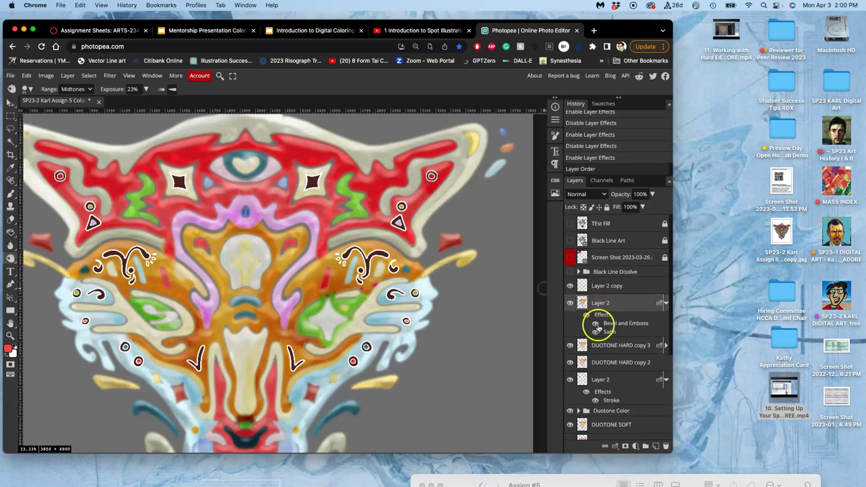
- Expand the effects of DUOTONE HARD copy 3 and compare the artwork with its Satin effect off and on
{"action": "left_click", "coordinate": [660, 347]}
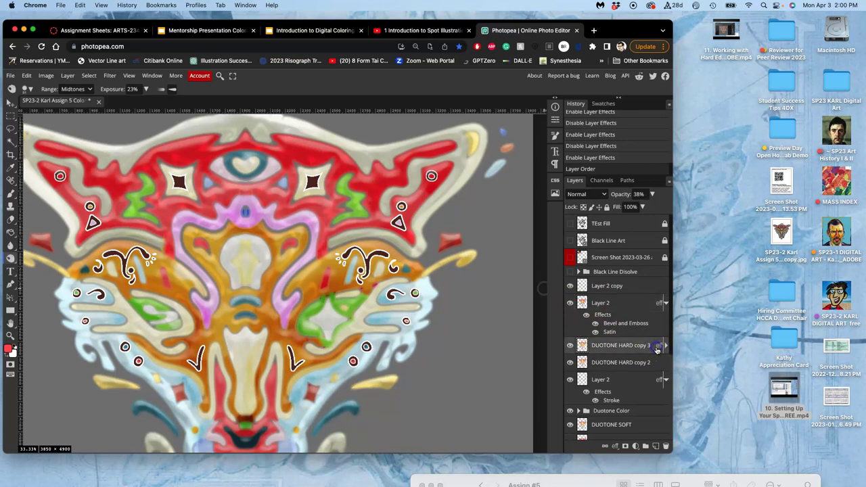
{"action": "left_click", "coordinate": [664, 346]}
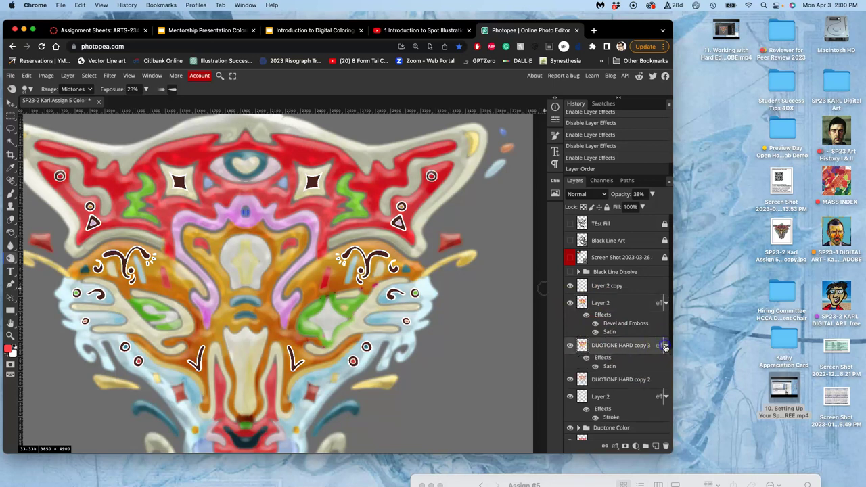
{"action": "left_click", "coordinate": [586, 358]}
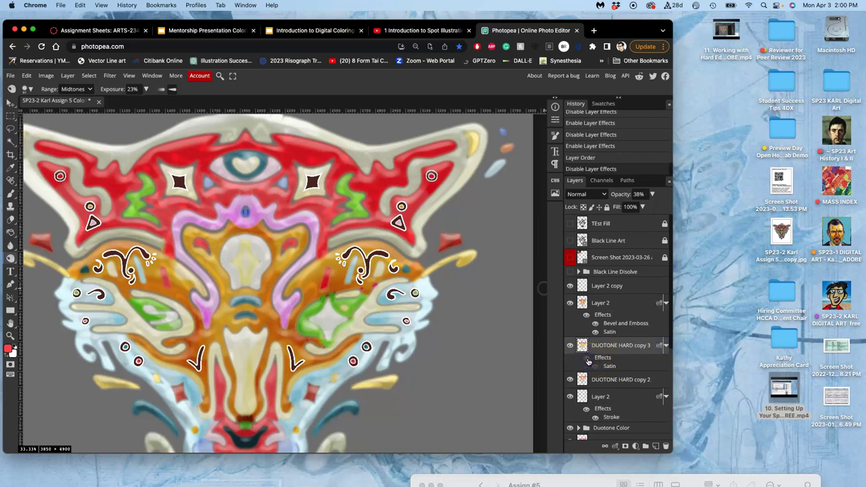
{"action": "left_click", "coordinate": [588, 359]}
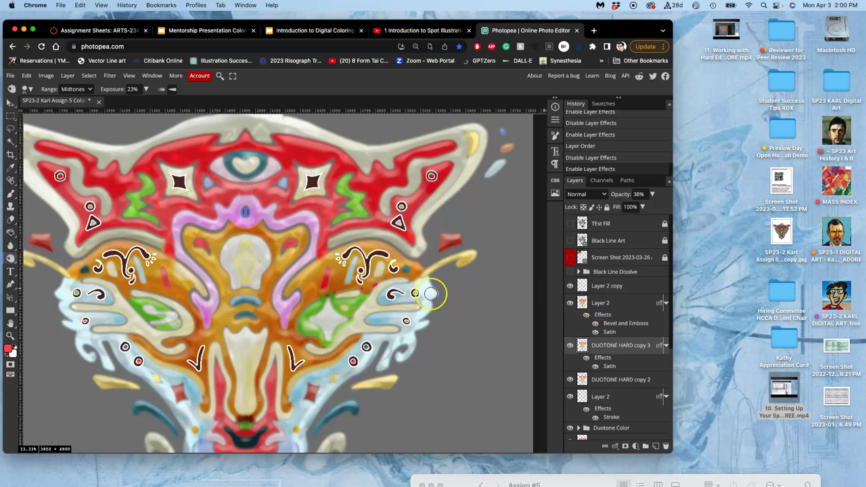
- Show the Black Line Art layer over the shaded colors and review the whole jaguar head
{"action": "scroll", "coordinate": [429, 294], "scroll_direction": "left", "scroll_amount": 5}
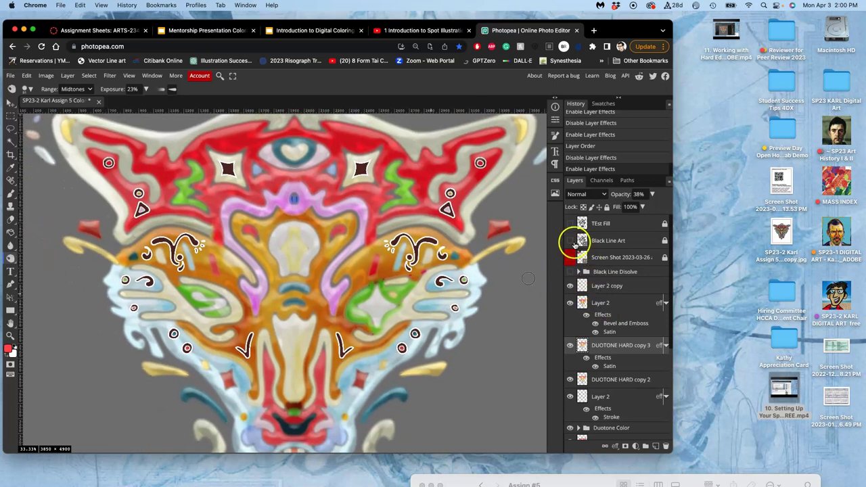
{"action": "left_click", "coordinate": [569, 240]}
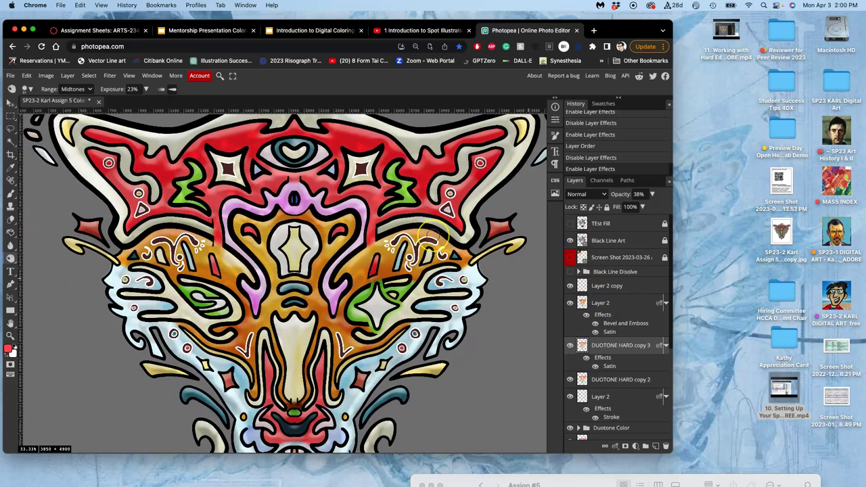
{"action": "scroll", "coordinate": [431, 234], "scroll_direction": "down", "scroll_amount": 5}
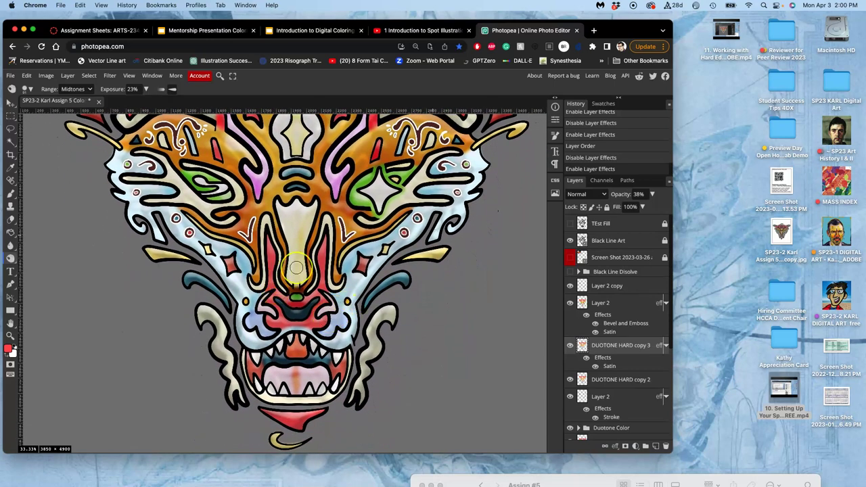
{"action": "scroll", "coordinate": [297, 268], "scroll_direction": "up", "scroll_amount": 4}
{"action": "scroll", "coordinate": [296, 268], "scroll_direction": "up", "scroll_amount": 7}
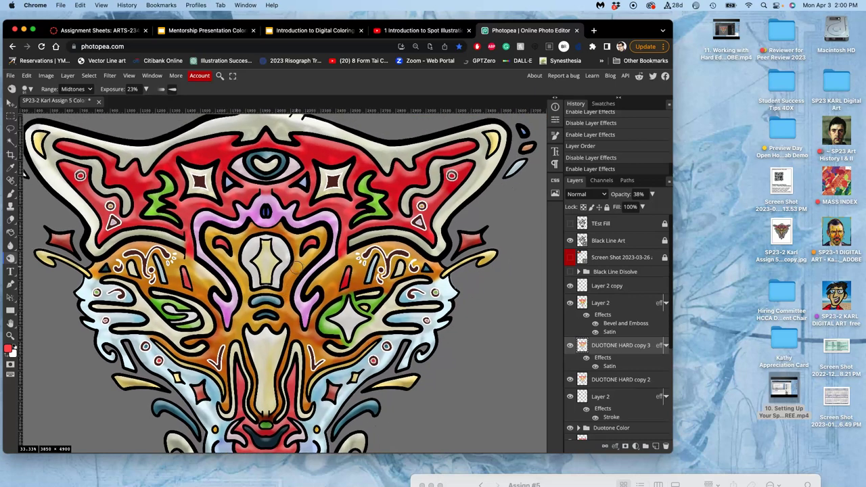
{"action": "scroll", "coordinate": [296, 267], "scroll_direction": "left", "scroll_amount": 1}
{"action": "scroll", "coordinate": [296, 267], "scroll_direction": "down", "scroll_amount": 2}
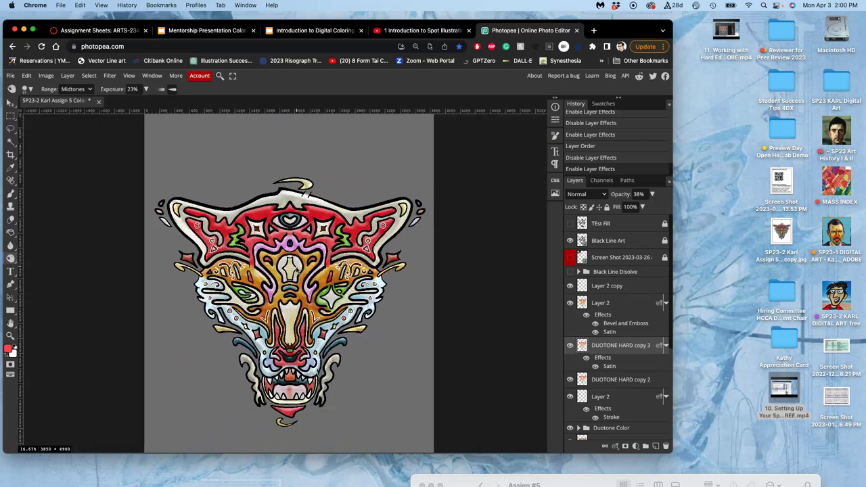
{"action": "scroll", "coordinate": [297, 268], "scroll_direction": "down", "scroll_amount": 2}
{"action": "scroll", "coordinate": [297, 268], "scroll_direction": "left", "scroll_amount": 1}
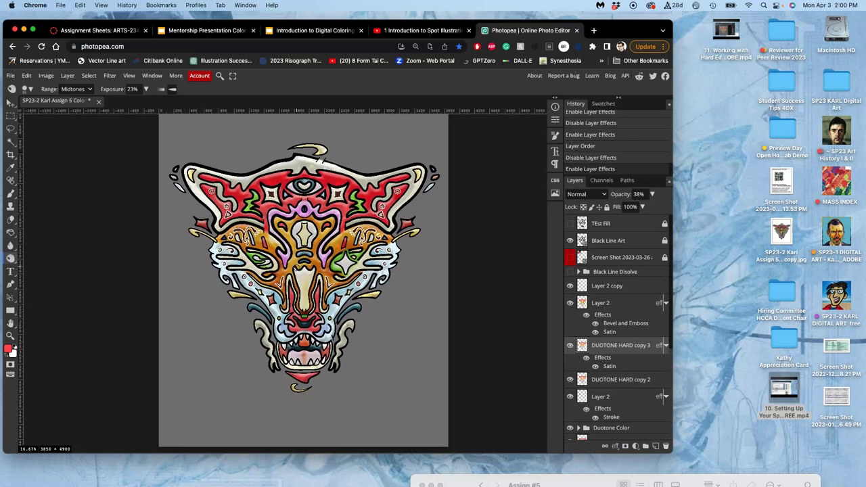
- Compare the full outlined head with the beveled Layer 2's effects off and on
{"action": "left_click", "coordinate": [587, 315]}
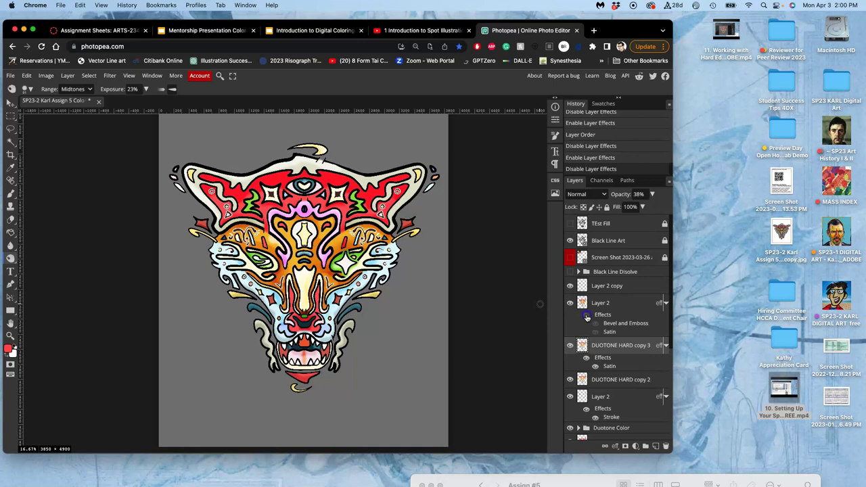
{"action": "left_click", "coordinate": [585, 315]}
{"action": "left_click", "coordinate": [585, 316]}
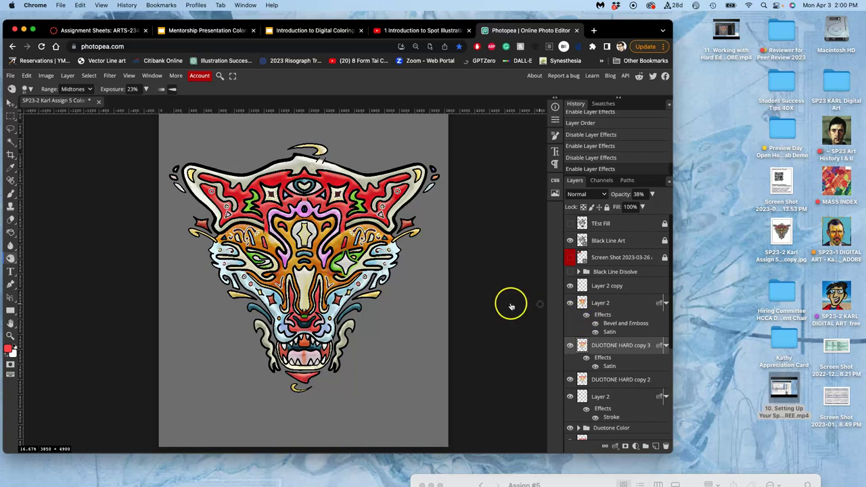
- Set the beveled Layer 2's opacity to 69% in its layer style blending options
{"action": "double_click", "coordinate": [607, 315]}
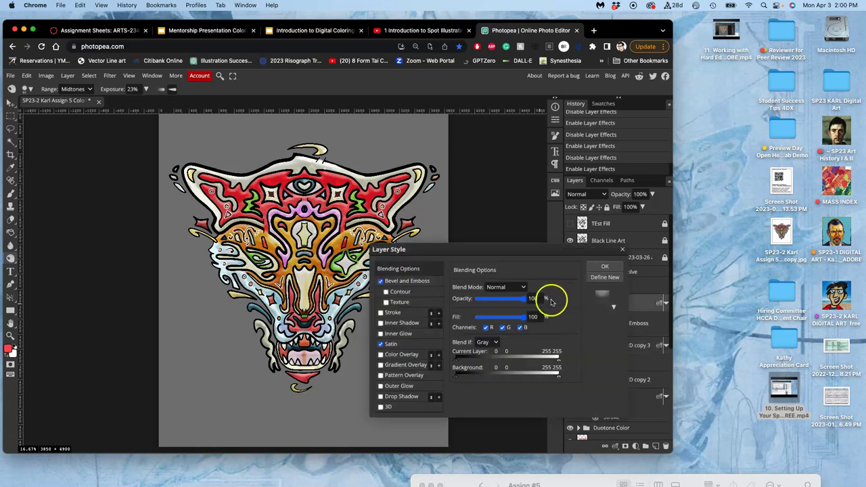
{"action": "left_click_drag", "start_coordinate": [553, 300], "coordinate": [523, 302]}
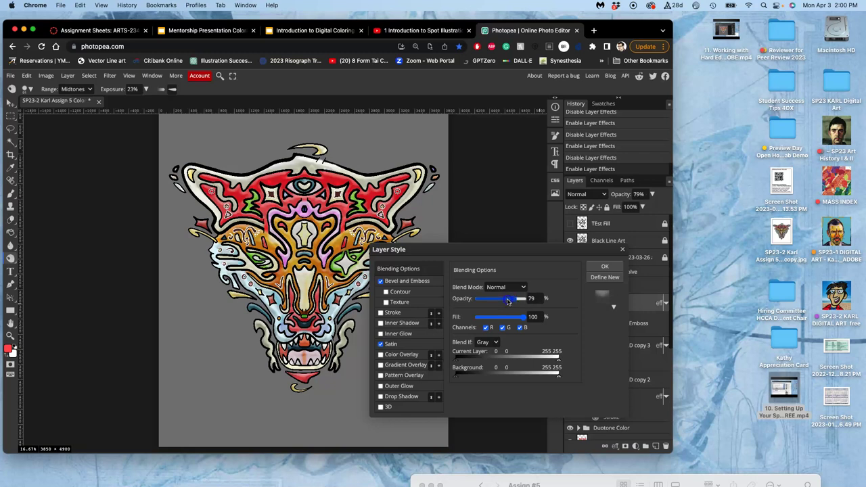
{"action": "left_click_drag", "start_coordinate": [505, 308], "coordinate": [513, 307]}
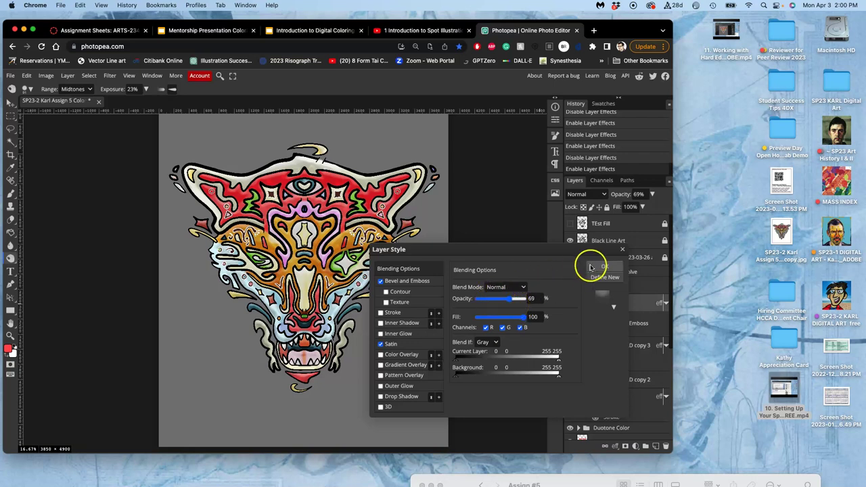
{"action": "left_click", "coordinate": [601, 267]}
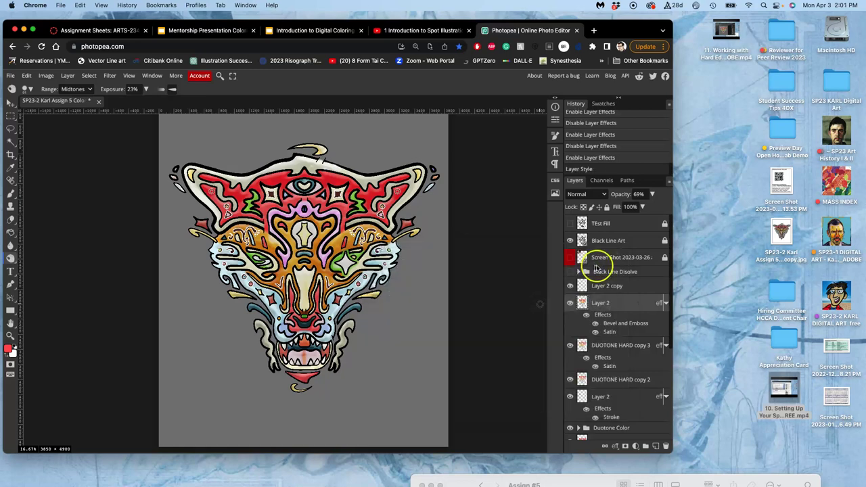
- Compare the face close up with Layer 2's effects off and on, and examine the shading up to the crown
{"action": "scroll", "coordinate": [396, 268], "scroll_direction": "up", "scroll_amount": 8}
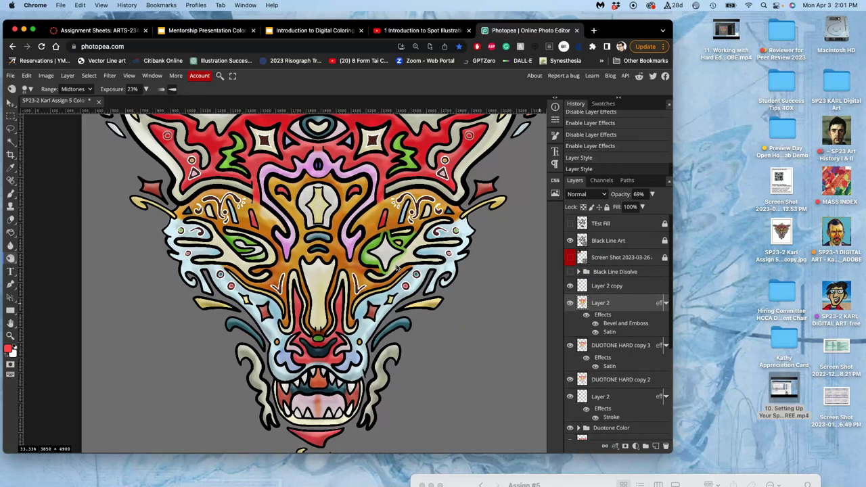
{"action": "scroll", "coordinate": [397, 268], "scroll_direction": "up", "scroll_amount": 5}
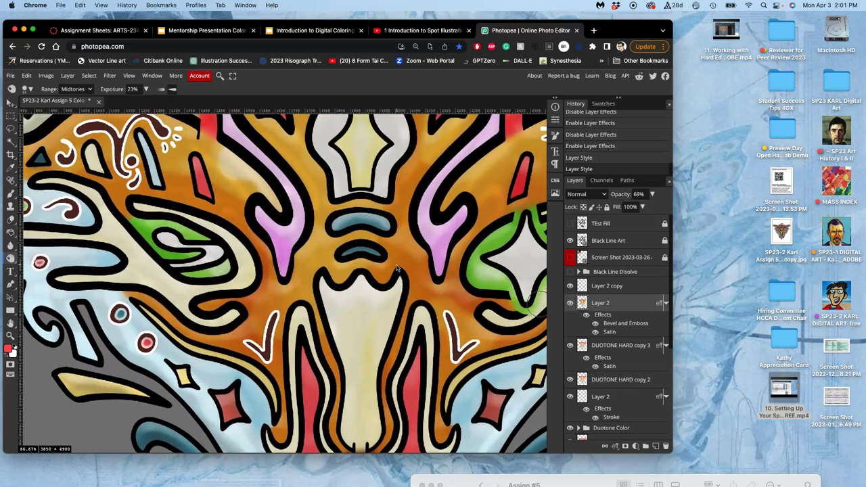
{"action": "left_click", "coordinate": [586, 315]}
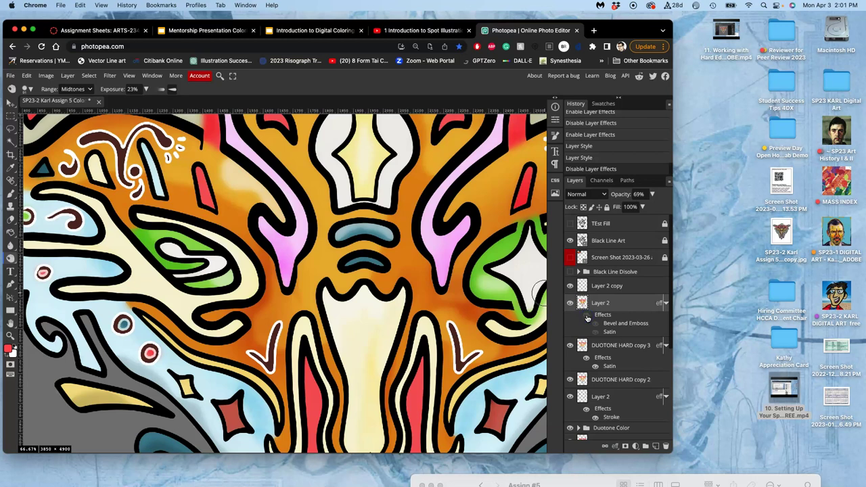
{"action": "left_click", "coordinate": [586, 315]}
{"action": "left_click", "coordinate": [586, 316]}
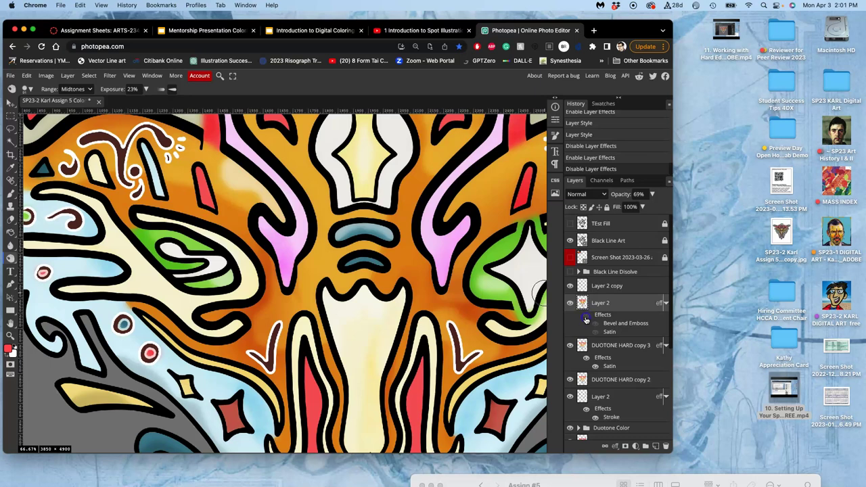
{"action": "double_click", "coordinate": [586, 319]}
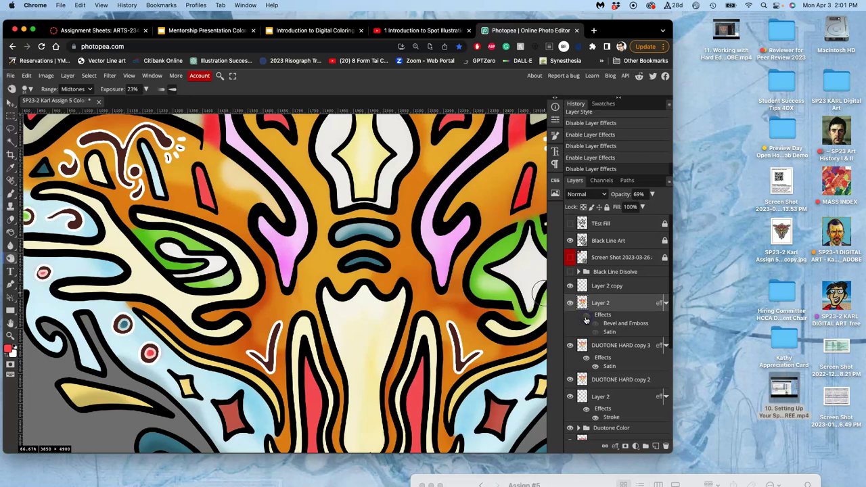
{"action": "left_click", "coordinate": [586, 317]}
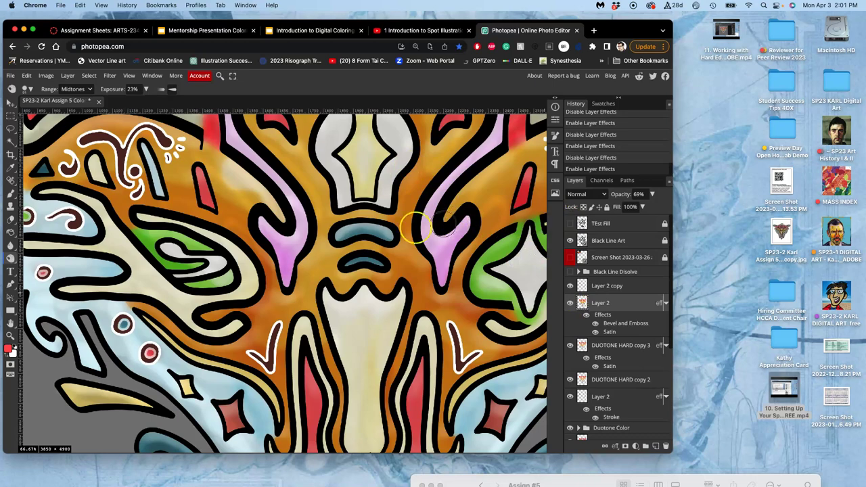
{"action": "scroll", "coordinate": [416, 229], "scroll_direction": "up", "scroll_amount": 5}
{"action": "scroll", "coordinate": [416, 229], "scroll_direction": "right", "scroll_amount": 5}
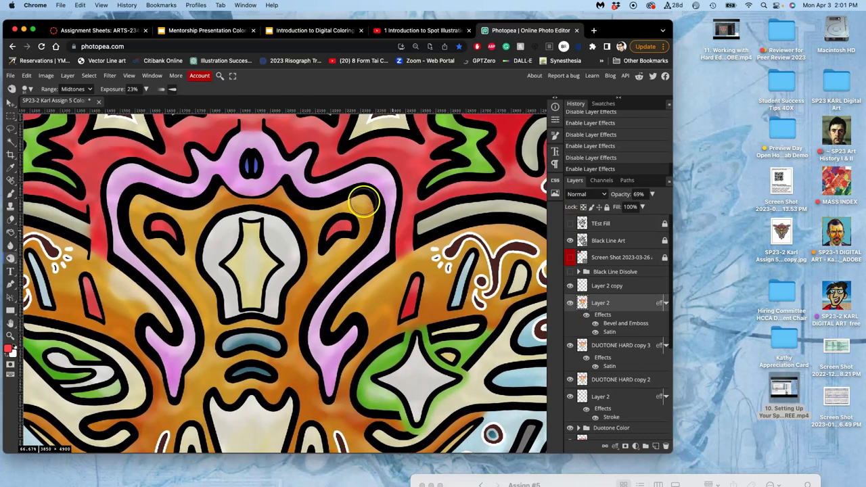
{"action": "scroll", "coordinate": [363, 202], "scroll_direction": "up", "scroll_amount": 6}
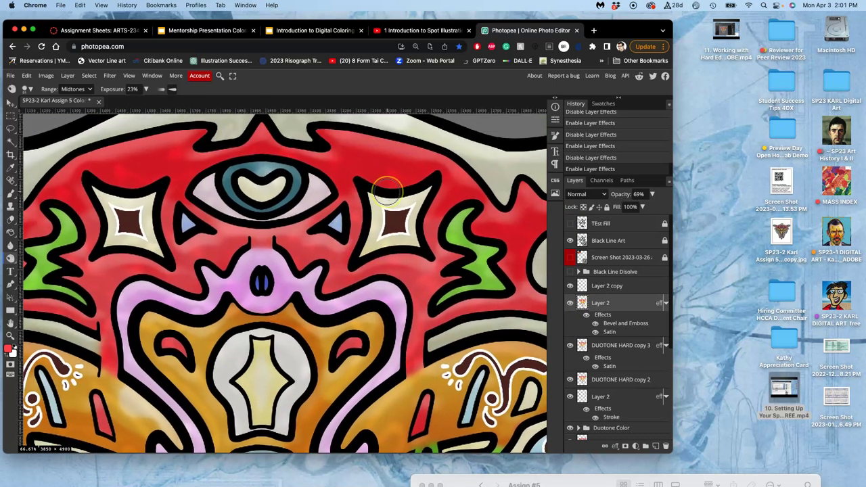
{"action": "scroll", "coordinate": [387, 193], "scroll_direction": "up", "scroll_amount": 3}
{"action": "scroll", "coordinate": [291, 160], "scroll_direction": "left", "scroll_amount": 2}
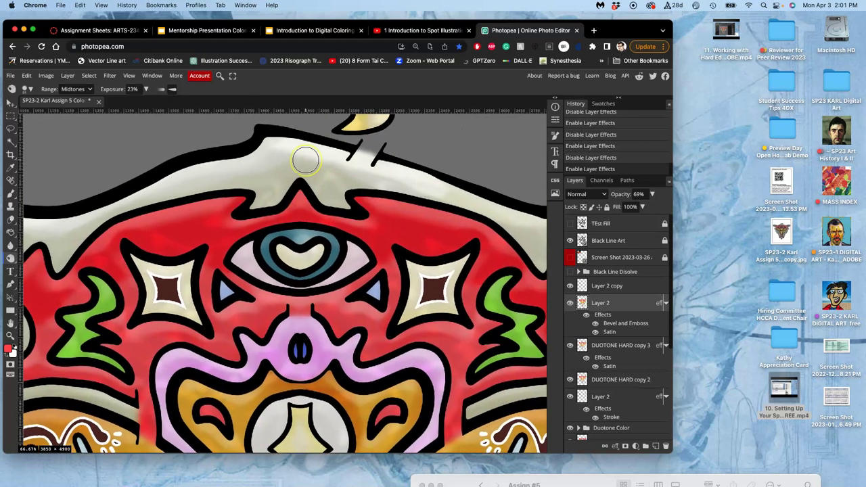
- Examine the shading close up from the brow and cheek markings down to the muzzle and open jaw
{"action": "scroll", "coordinate": [306, 160], "scroll_direction": "left", "scroll_amount": 7}
{"action": "scroll", "coordinate": [305, 160], "scroll_direction": "down", "scroll_amount": 3}
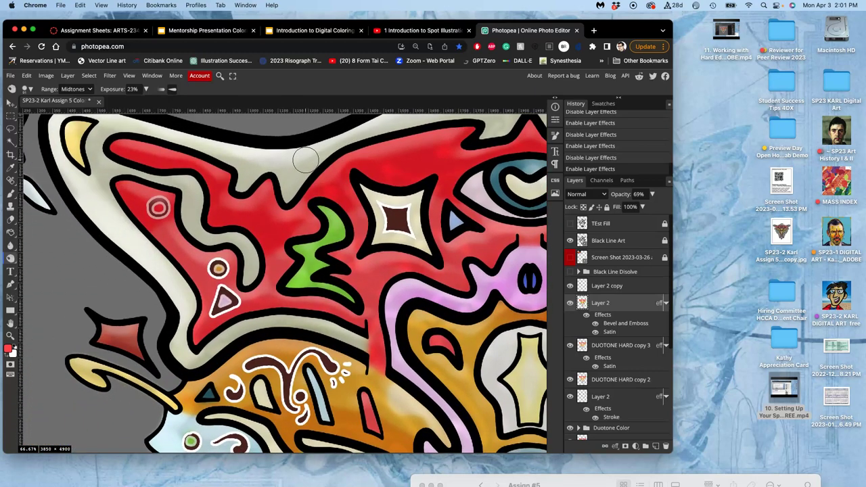
{"action": "scroll", "coordinate": [305, 160], "scroll_direction": "up", "scroll_amount": 1}
{"action": "scroll", "coordinate": [305, 160], "scroll_direction": "left", "scroll_amount": 1}
{"action": "scroll", "coordinate": [196, 216], "scroll_direction": "down", "scroll_amount": 6}
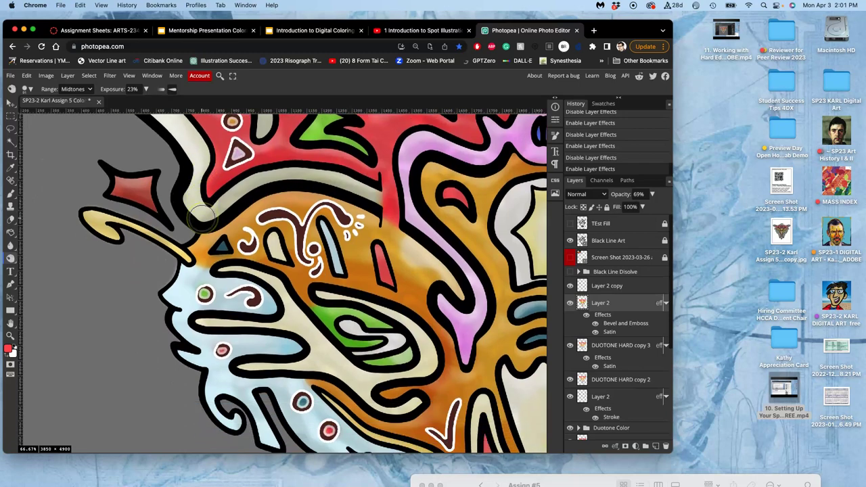
{"action": "scroll", "coordinate": [201, 218], "scroll_direction": "down", "scroll_amount": 5}
{"action": "scroll", "coordinate": [202, 218], "scroll_direction": "right", "scroll_amount": 6}
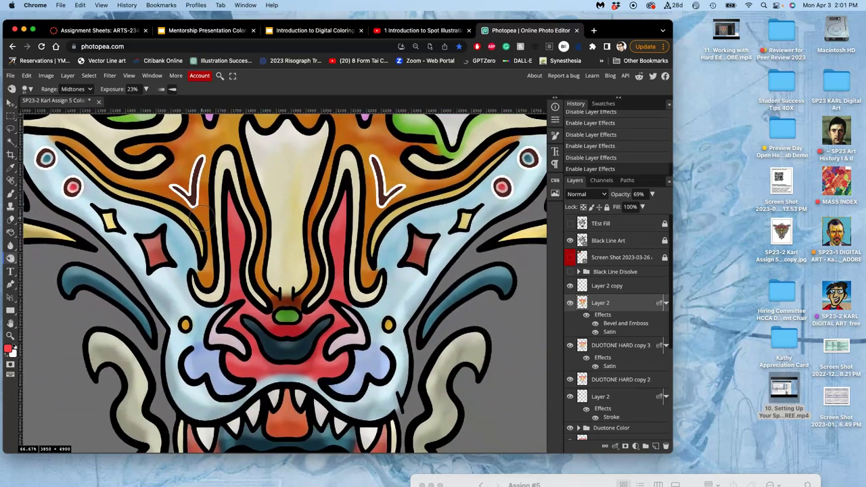
{"action": "scroll", "coordinate": [200, 220], "scroll_direction": "down", "scroll_amount": 3}
{"action": "scroll", "coordinate": [201, 220], "scroll_direction": "down", "scroll_amount": 2}
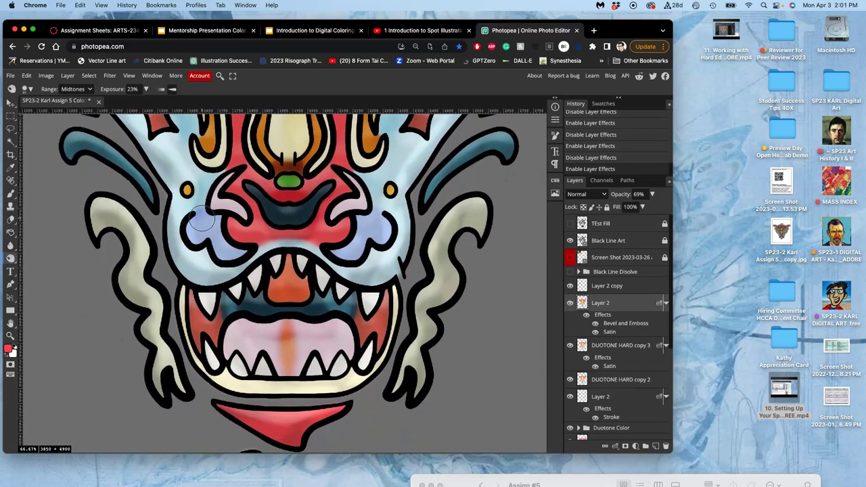
{"action": "scroll", "coordinate": [201, 220], "scroll_direction": "up", "scroll_amount": 1}
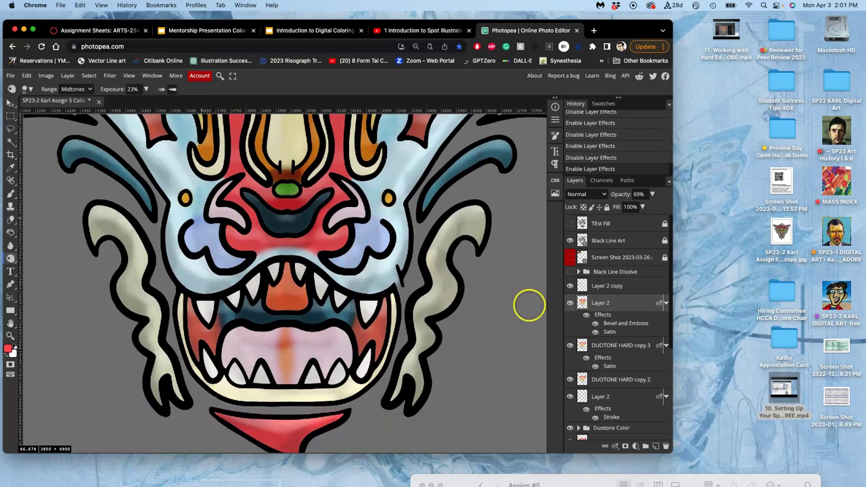
- Rasterize the beveled Layer 2's layer style and set up a soft Eraser of 288 px size and 12% hardness
{"action": "right_click", "coordinate": [623, 304]}
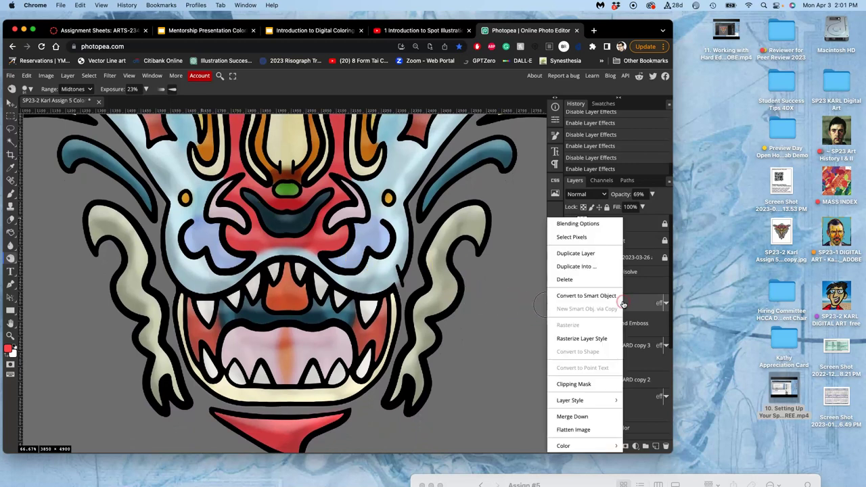
{"action": "left_click", "coordinate": [589, 341]}
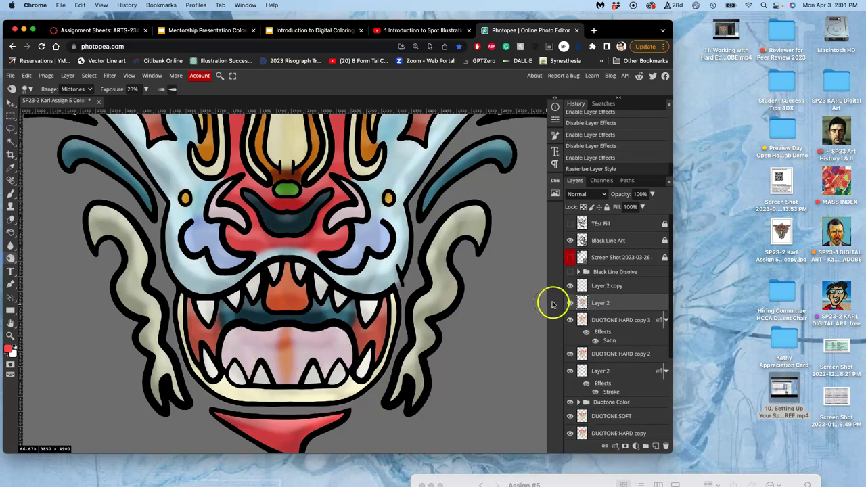
{"action": "left_click", "coordinate": [10, 218]}
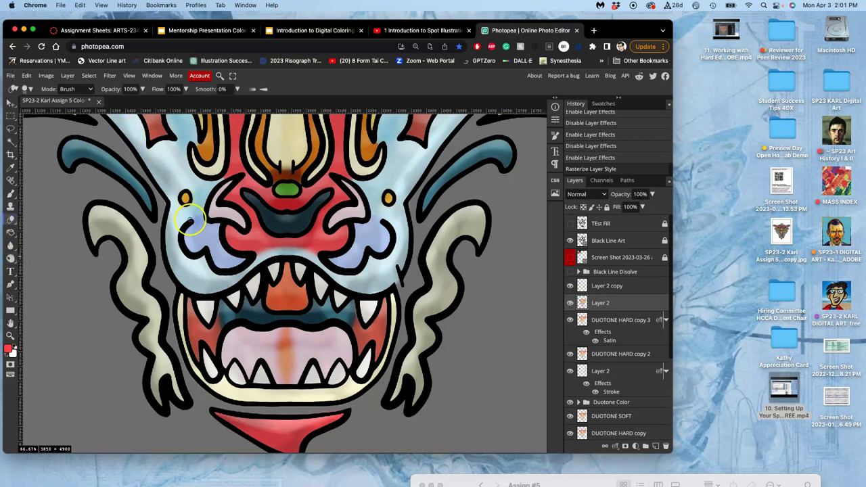
{"action": "left_click", "coordinate": [27, 88]}
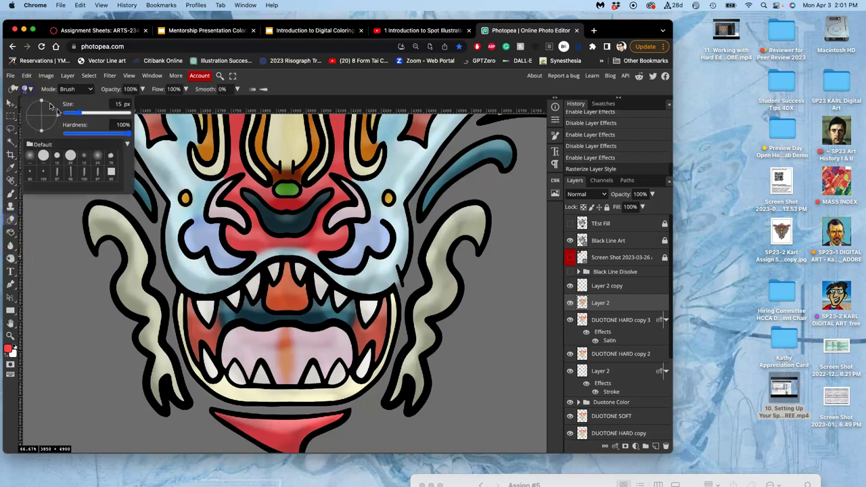
{"action": "left_click_drag", "start_coordinate": [126, 134], "coordinate": [77, 135]}
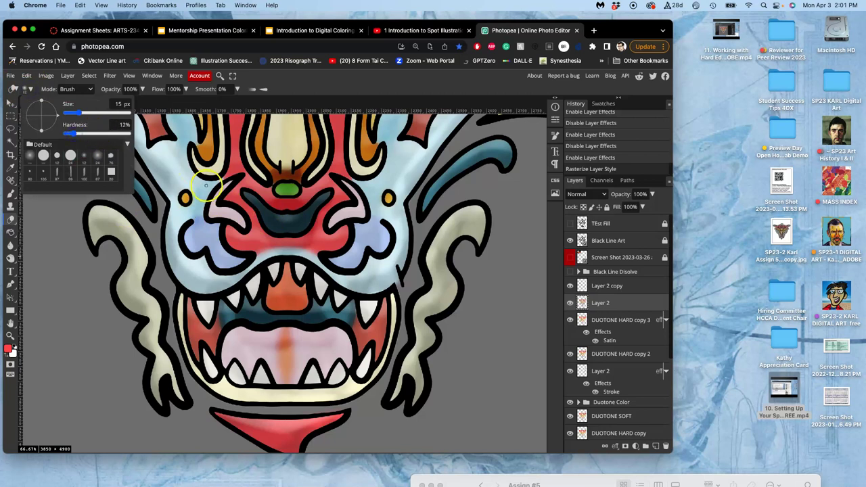
{"action": "left_click_drag", "start_coordinate": [82, 113], "coordinate": [105, 113]}
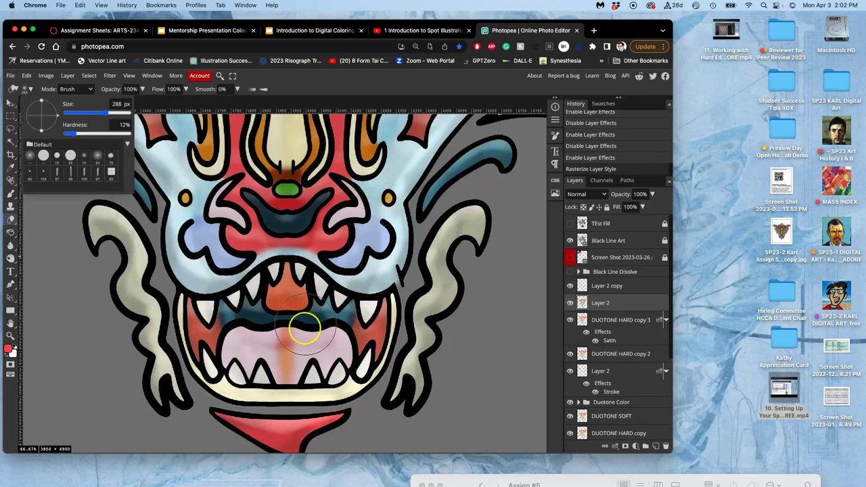
- Try erasing part of Layer 2's shading over the tongue, and undo the erasure
{"action": "left_click", "coordinate": [286, 348]}
{"action": "left_click_drag", "start_coordinate": [286, 348], "coordinate": [309, 354]}
{"action": "key", "text": "ctrl+z"}
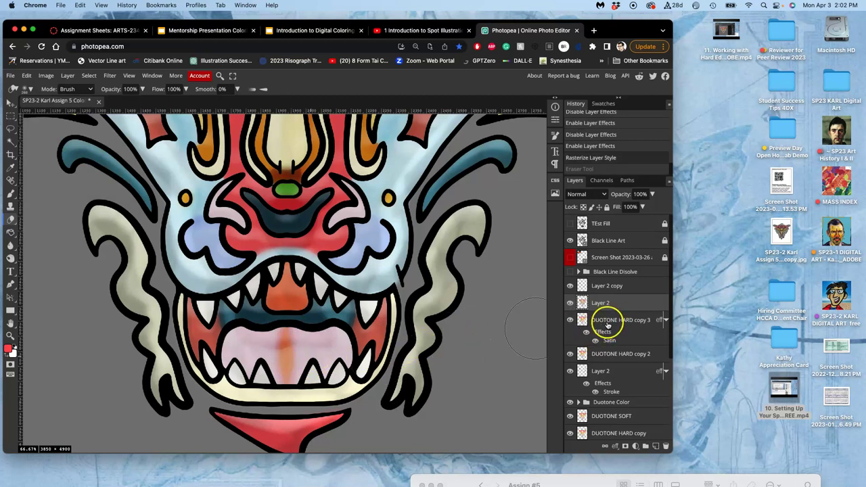
- Compare the muzzle and jaw shading with the rasterized Layer 2 hidden and shown
{"action": "left_click", "coordinate": [607, 320]}
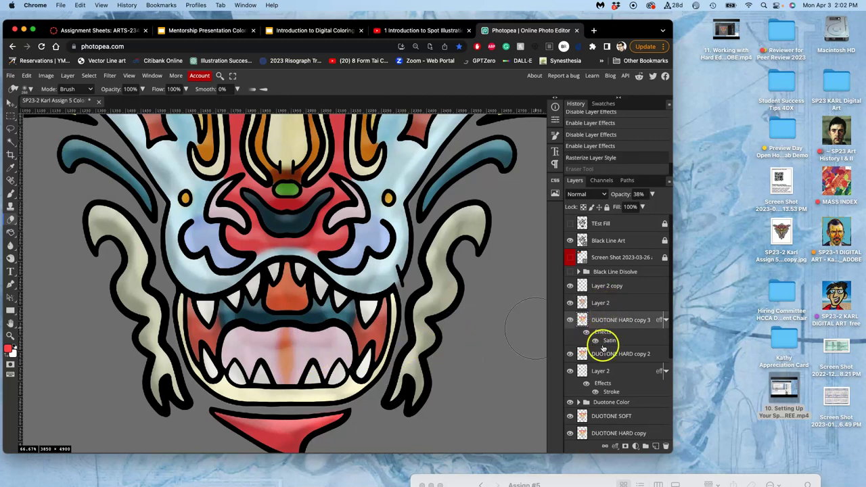
{"action": "left_click", "coordinate": [571, 302]}
{"action": "left_click", "coordinate": [575, 303]}
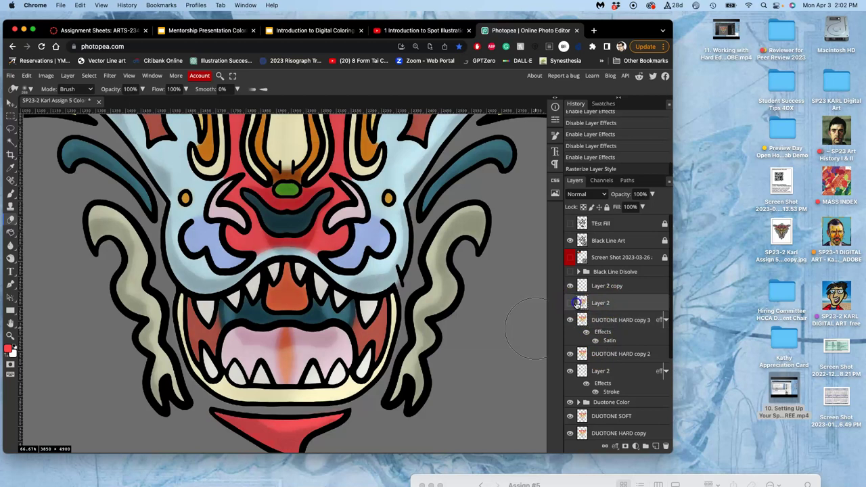
{"action": "left_click", "coordinate": [570, 302]}
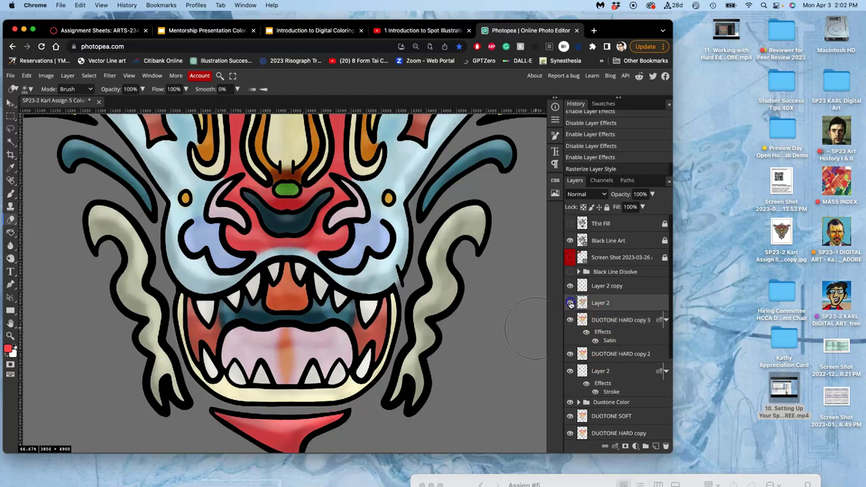
{"action": "left_click", "coordinate": [570, 354]}
{"action": "mouse_move", "coordinate": [604, 285]}
{"action": "left_mouse_down"}
{"action": "mouse_move", "coordinate": [580, 274]}
{"action": "mouse_move", "coordinate": [596, 285]}
{"action": "left_mouse_up"}
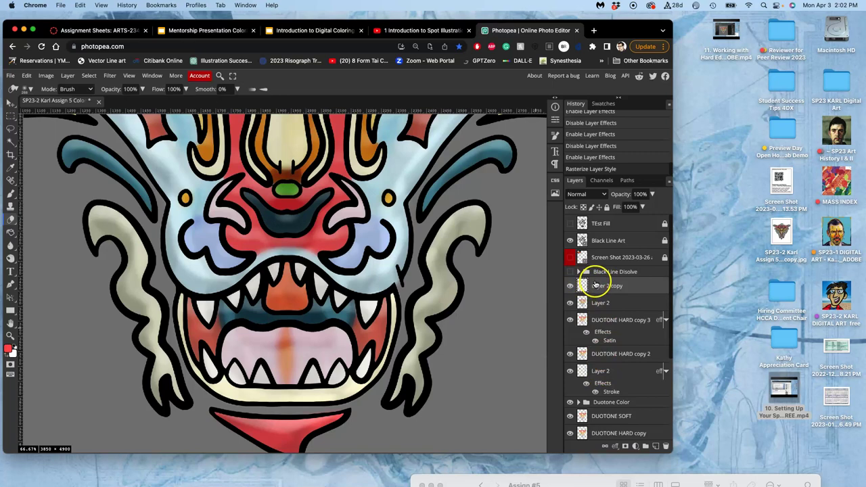
- Hide both Layer 2 layers, DUOTONE HARD copy 3, DUOTONE HARD copy 2 and DUOTONE SOFT, and move the Duotone Color group above Layer 2 copy
{"action": "key", "text": "super+minus"}
{"action": "key", "text": "super+minus"}
{"action": "left_click_drag", "start_coordinate": [454, 262], "coordinate": [464, 320]}
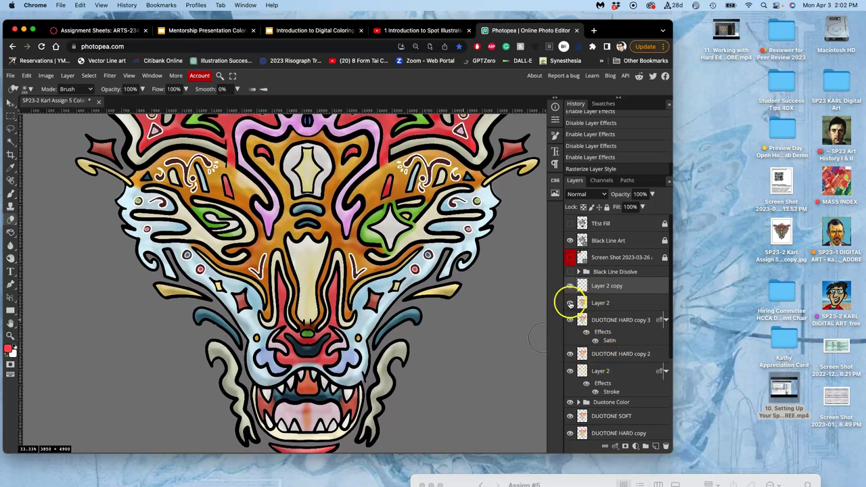
{"action": "left_click", "coordinate": [569, 303]}
{"action": "left_click", "coordinate": [570, 319]}
{"action": "left_click_drag", "start_coordinate": [570, 353], "coordinate": [569, 420]}
{"action": "left_click_drag", "start_coordinate": [595, 383], "coordinate": [580, 284]}
{"action": "left_click", "coordinate": [572, 284]}
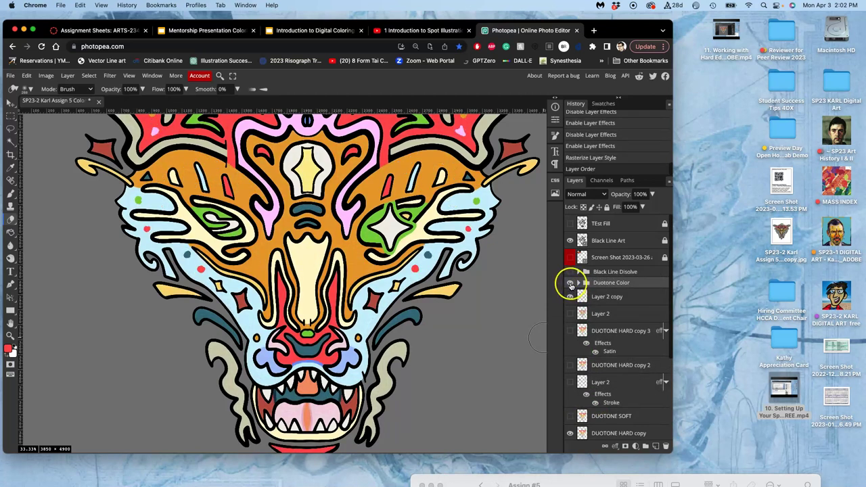
- Inspect the contents of the Duotone Color group and save the document
{"action": "left_click", "coordinate": [579, 282]}
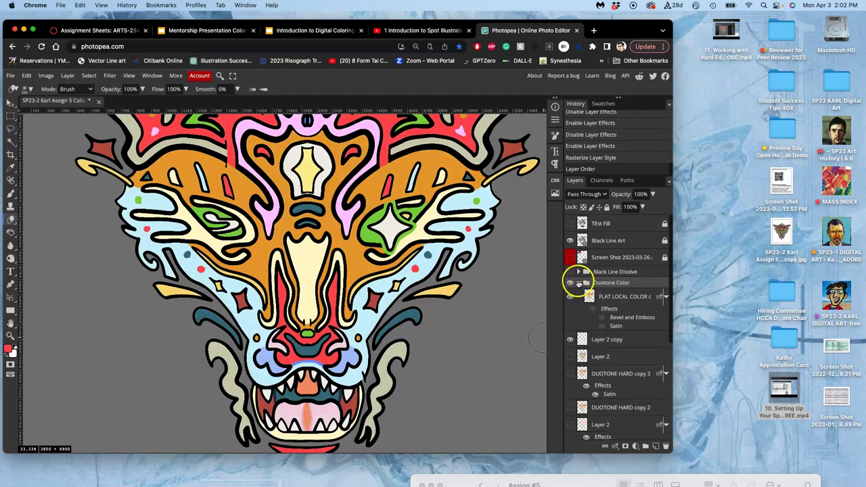
{"action": "left_click", "coordinate": [578, 283]}
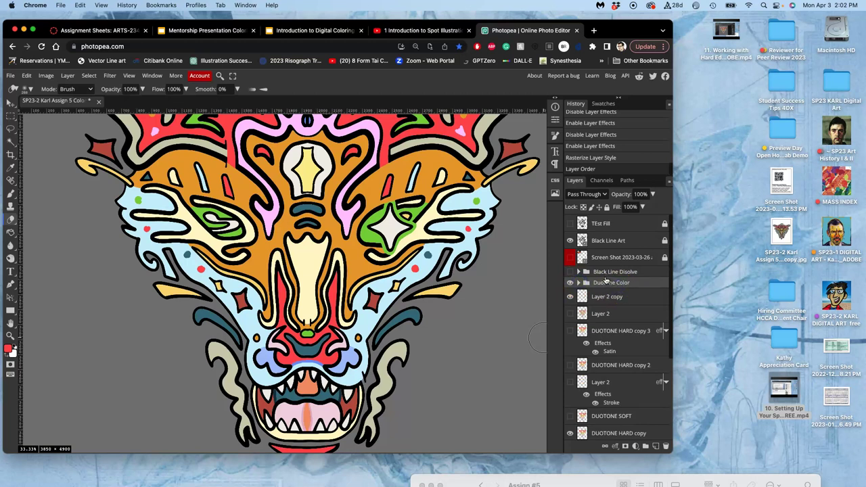
{"action": "key", "text": "super+s"}
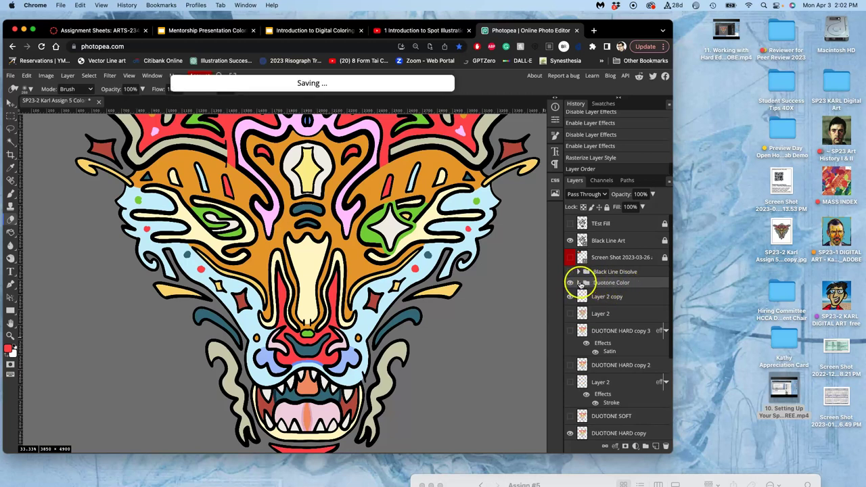
- Turn on the Bevel and Emboss and Satin effects of the FLAT LOCAL COLOR layer in the Duotone Color group
{"action": "left_click", "coordinate": [578, 283]}
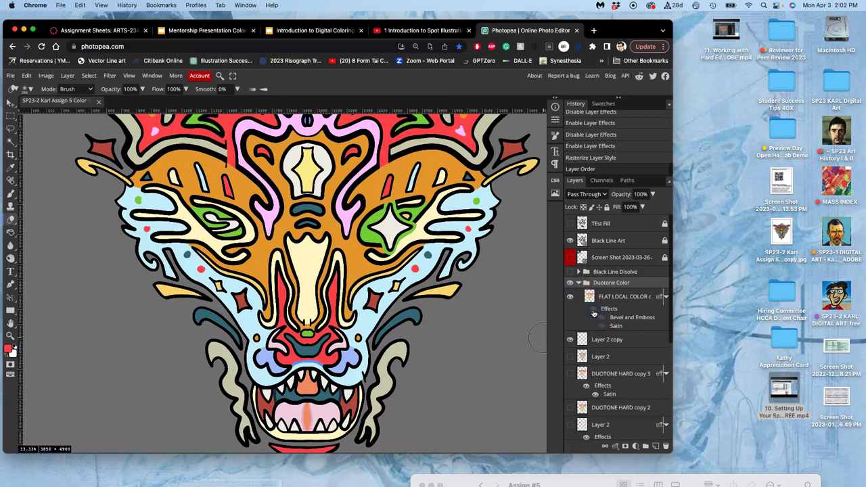
{"action": "left_click", "coordinate": [594, 311]}
{"action": "left_click", "coordinate": [594, 311]}
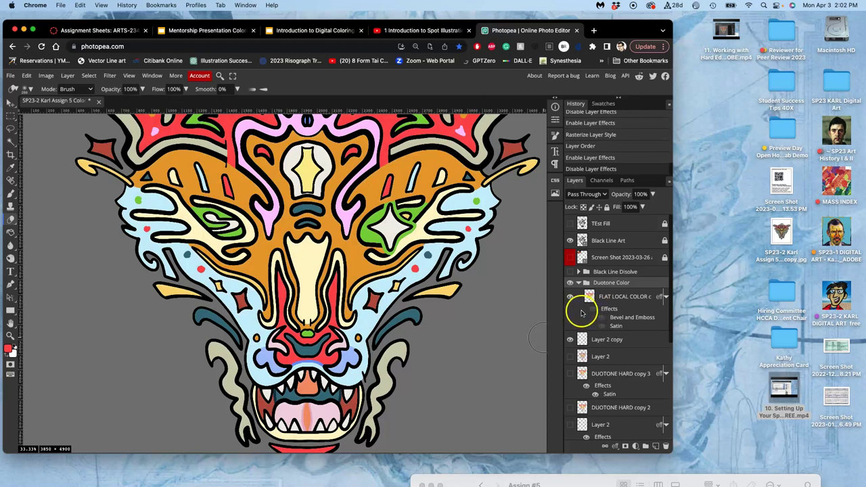
{"action": "left_click", "coordinate": [587, 301]}
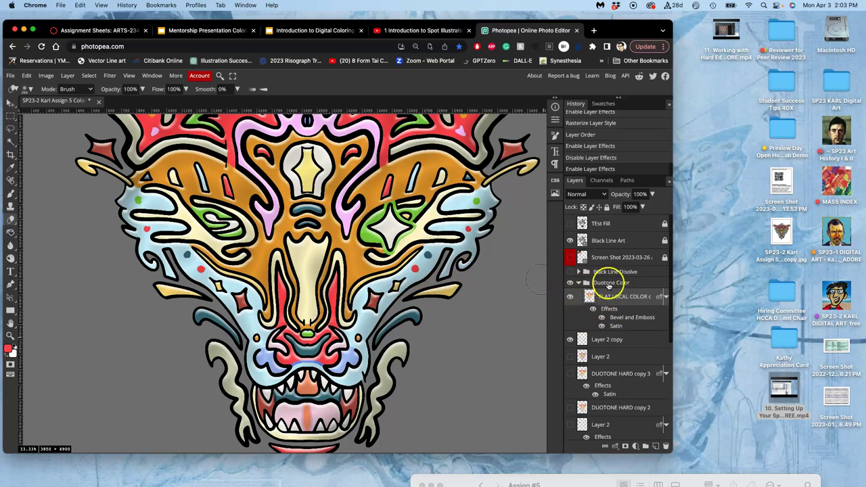
- Move the Duotone Color group beneath the rasterized Layer 2 and show Layer 2 again
{"action": "left_click_drag", "start_coordinate": [607, 286], "coordinate": [611, 369]}
{"action": "scroll", "coordinate": [611, 358], "scroll_direction": "down", "scroll_amount": 1}
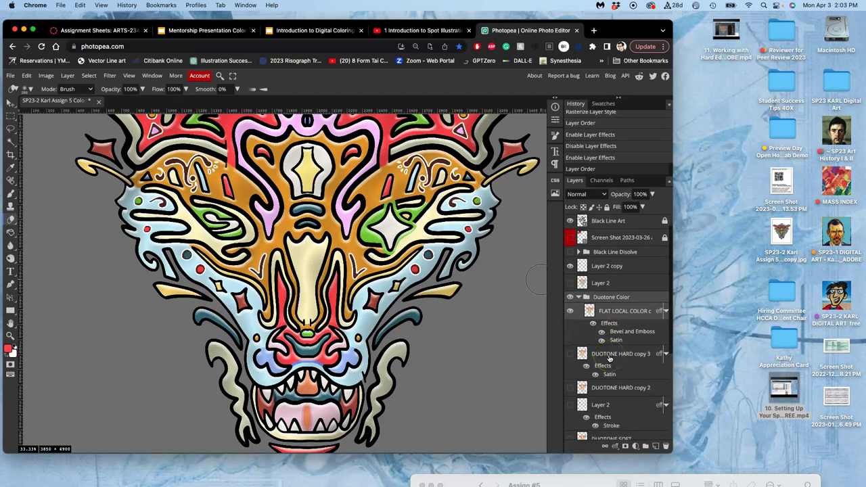
{"action": "left_click", "coordinate": [571, 283]}
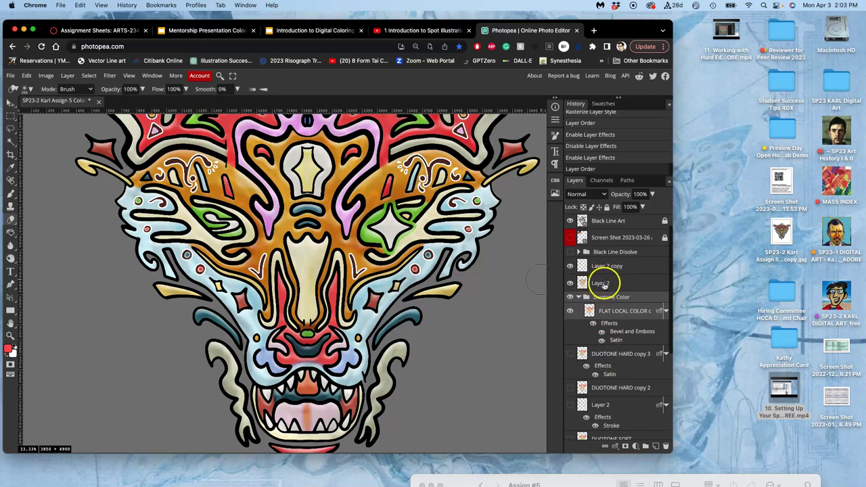
- Erase a soft spot from the rasterized Layer 2 at the middle of the tongue
{"action": "left_click", "coordinate": [605, 284]}
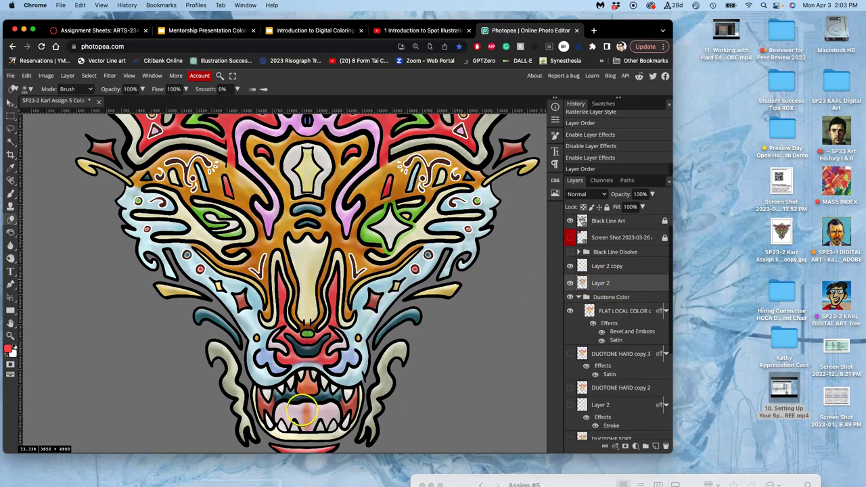
{"action": "left_click", "coordinate": [307, 413]}
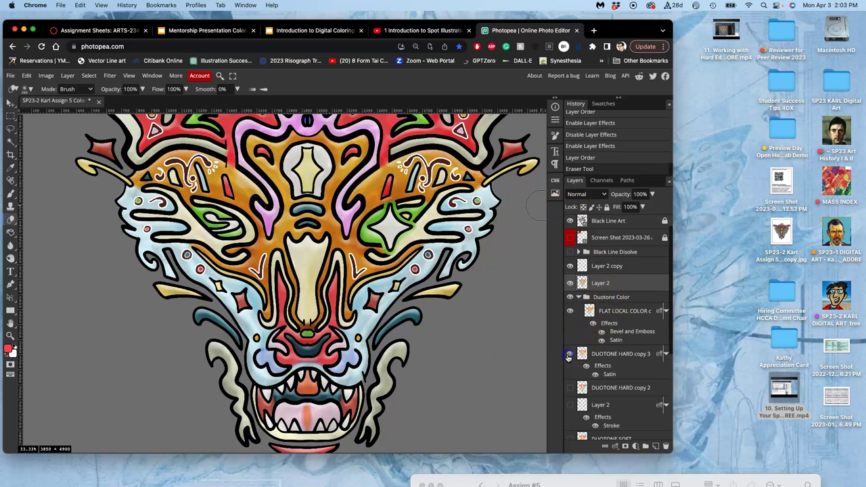
- Move the Duotone Color group beneath the shown DUOTONE HARD copy 3 and compare the head with each of them hidden and shown
{"action": "left_click_drag", "start_coordinate": [602, 297], "coordinate": [605, 379]}
{"action": "left_click_drag", "start_coordinate": [606, 297], "coordinate": [607, 383]}
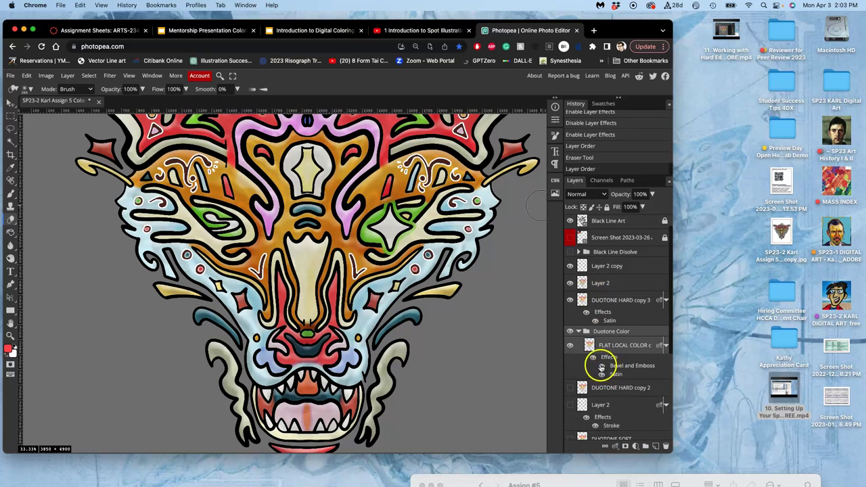
{"action": "left_click", "coordinate": [570, 333]}
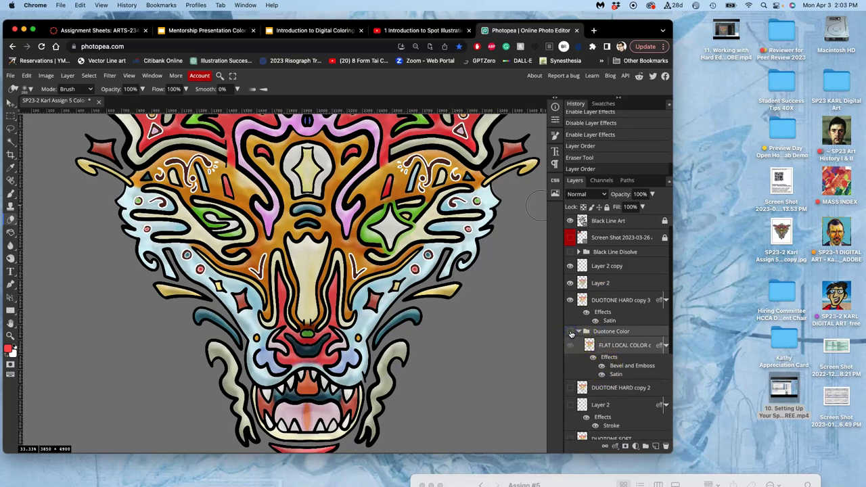
{"action": "left_click", "coordinate": [570, 332]}
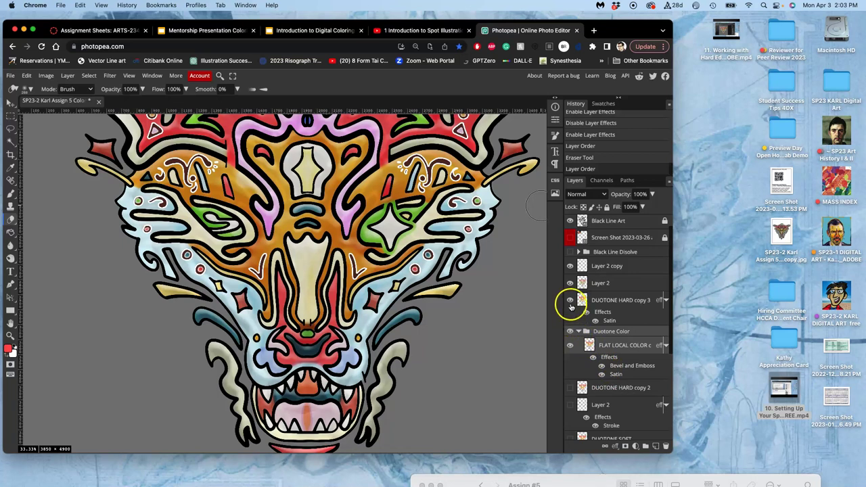
{"action": "left_click", "coordinate": [570, 301]}
{"action": "left_click", "coordinate": [570, 303]}
- Show DUOTONE HARD copy 2, the stroked Layer 2 and DUOTONE SOFT beneath the Duotone Color group, and look through the layer stack
{"action": "scroll", "coordinate": [572, 391], "scroll_direction": "down", "scroll_amount": 1}
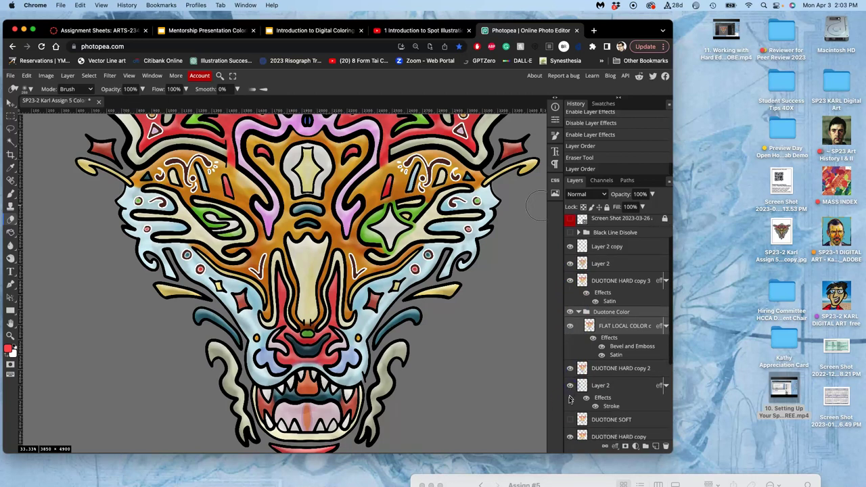
{"action": "left_click", "coordinate": [570, 420]}
{"action": "scroll", "coordinate": [570, 421], "scroll_direction": "down", "scroll_amount": 3}
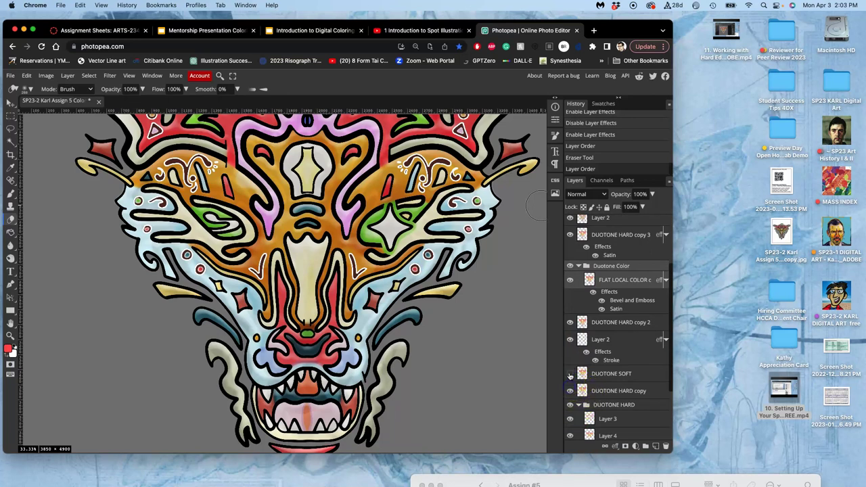
{"action": "left_click", "coordinate": [603, 392]}
{"action": "scroll", "coordinate": [602, 395], "scroll_direction": "down", "scroll_amount": 3}
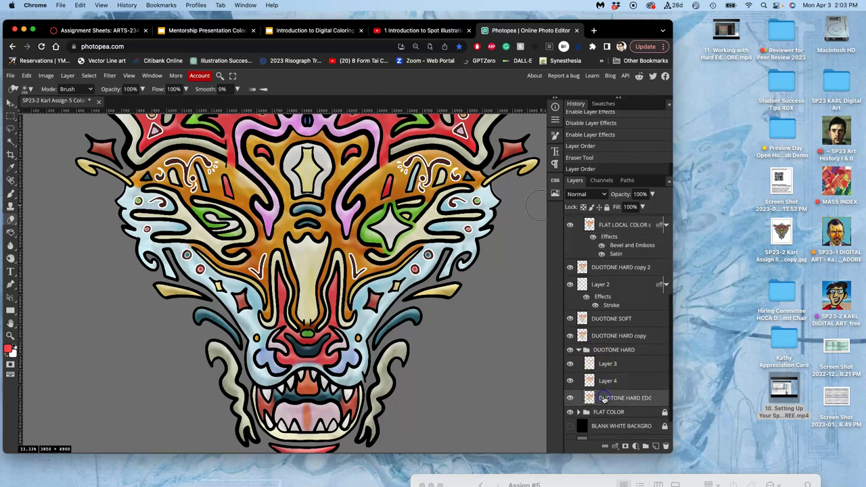
{"action": "scroll", "coordinate": [604, 378], "scroll_direction": "up", "scroll_amount": 6}
{"action": "left_click", "coordinate": [606, 343]}
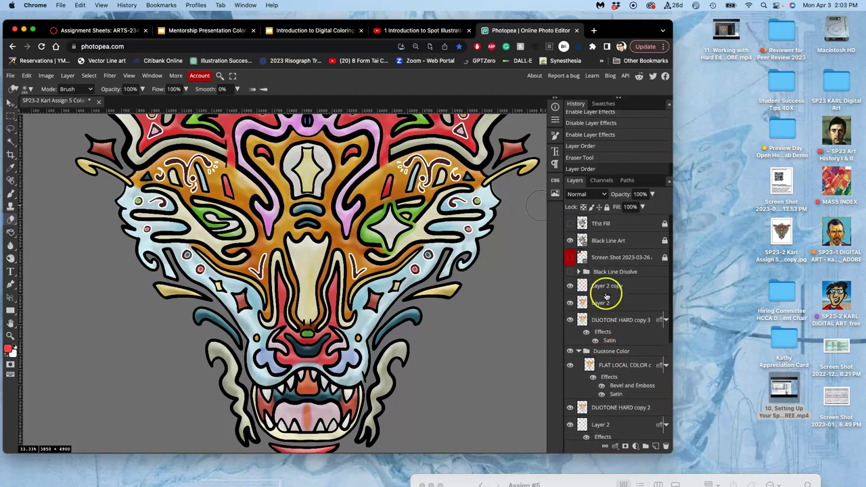
- Merge all shading layers from Layer 2 copy down to just above the FLAT COLOR group, and compare the head with the merged layer hidden and shown
{"action": "left_click_drag", "start_coordinate": [606, 287], "coordinate": [605, 288]}
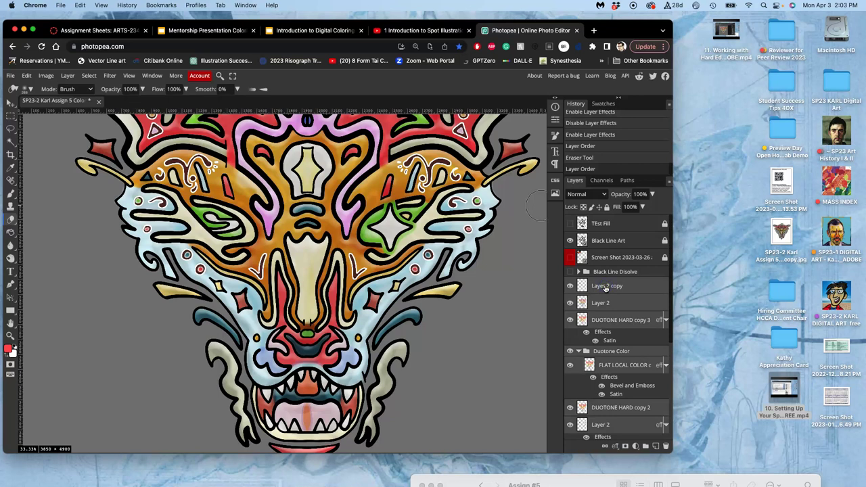
{"action": "left_click", "coordinate": [68, 75]}
{"action": "left_click", "coordinate": [81, 340]}
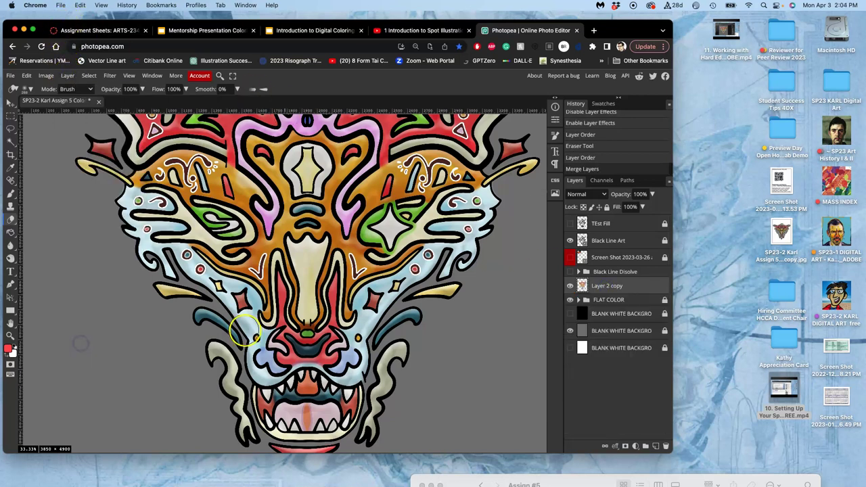
{"action": "left_click", "coordinate": [569, 286]}
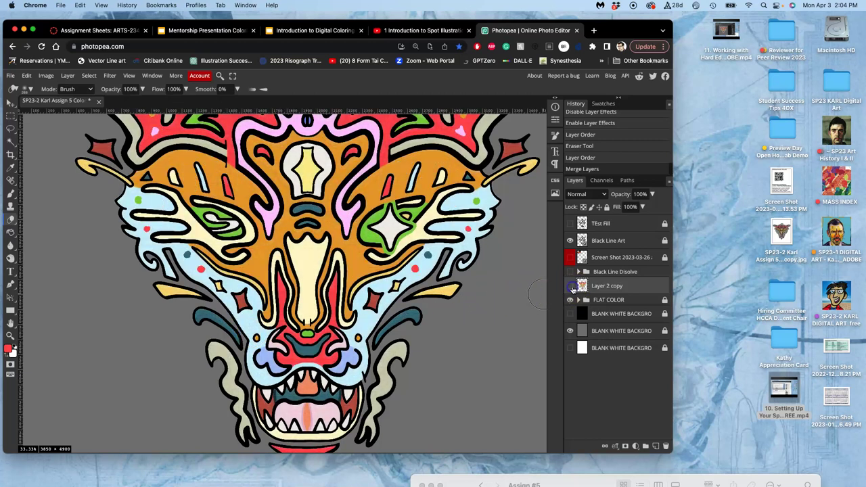
{"action": "left_click", "coordinate": [570, 286]}
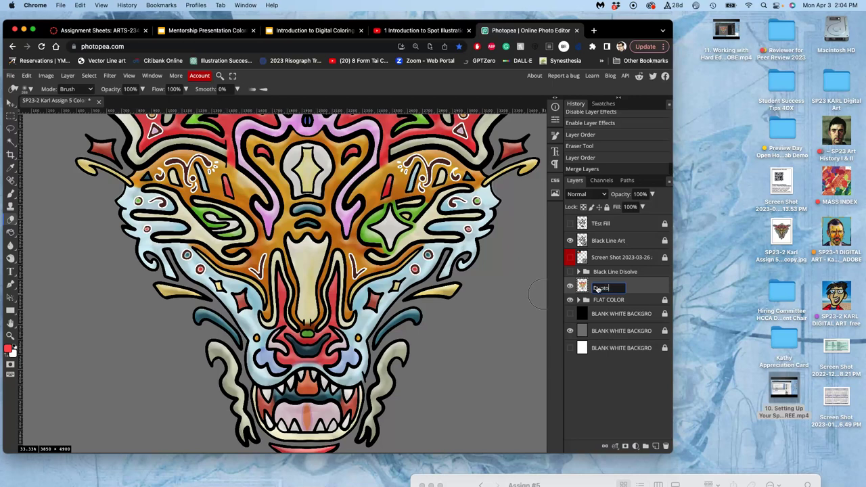
- Rename the merged shading layer as Duotone and check the head with it hidden and shown
{"action": "left_click", "coordinate": [638, 289]}
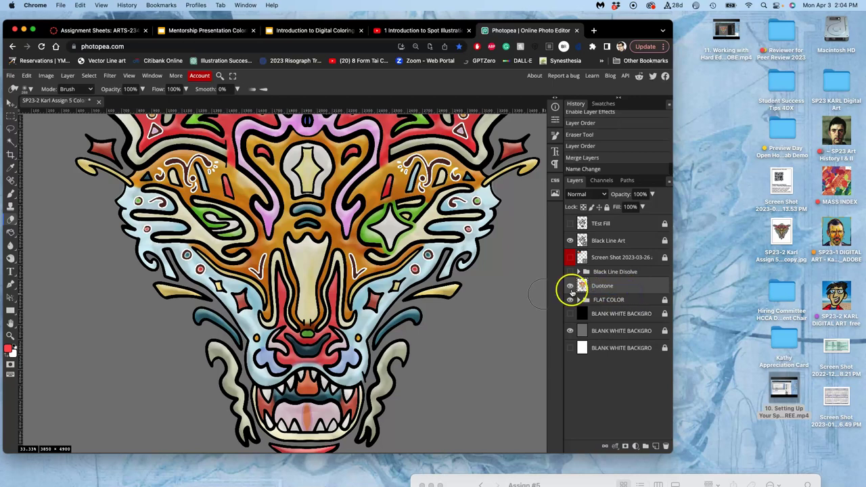
{"action": "left_click", "coordinate": [569, 287]}
{"action": "left_click", "coordinate": [570, 286]}
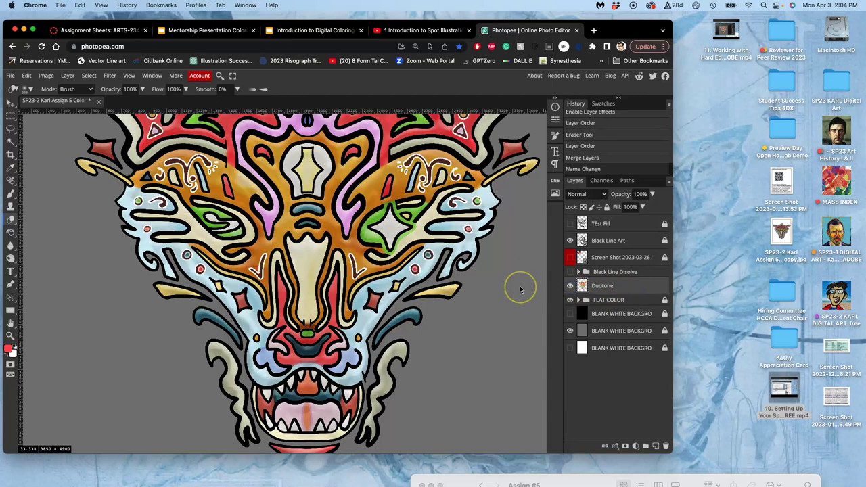
- Apply a Hue/Saturation adjustment to the Duotone layer with saturation 9 and lightness 5
{"action": "key", "text": "super+minus"}
{"action": "key", "text": "super+minus"}
{"action": "scroll", "coordinate": [520, 289], "scroll_direction": "up", "scroll_amount": 2}
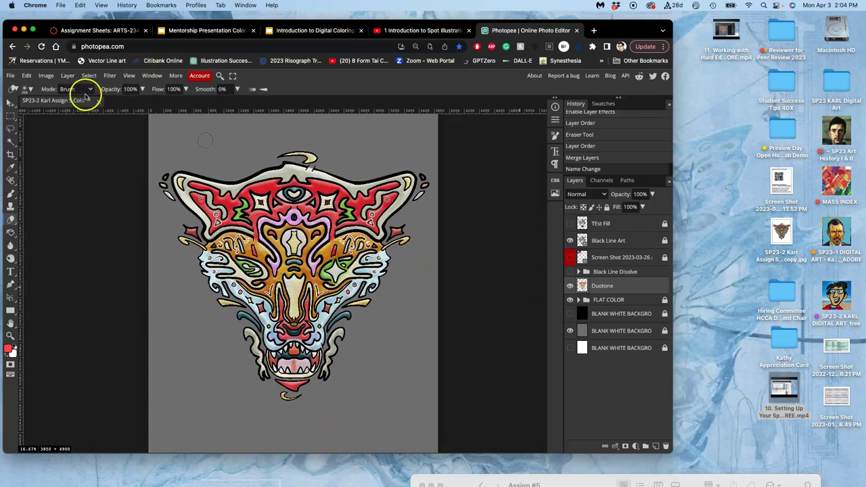
{"action": "left_click", "coordinate": [46, 75]}
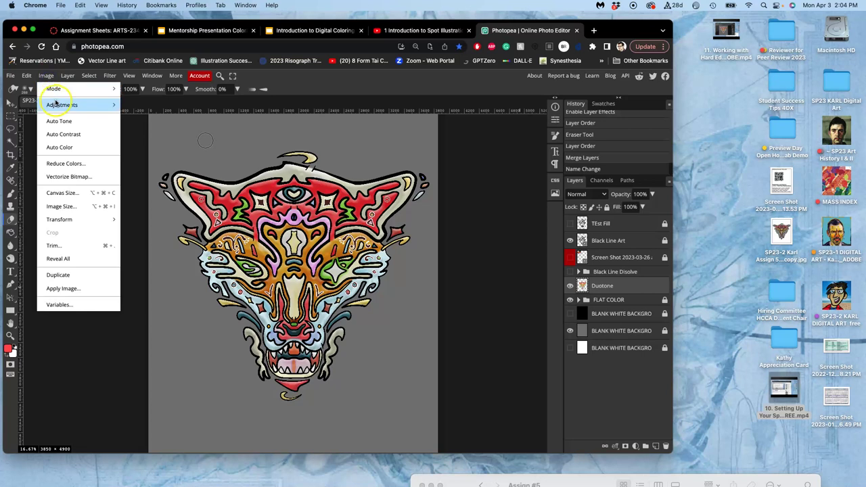
{"action": "mouse_move", "coordinate": [57, 104]}
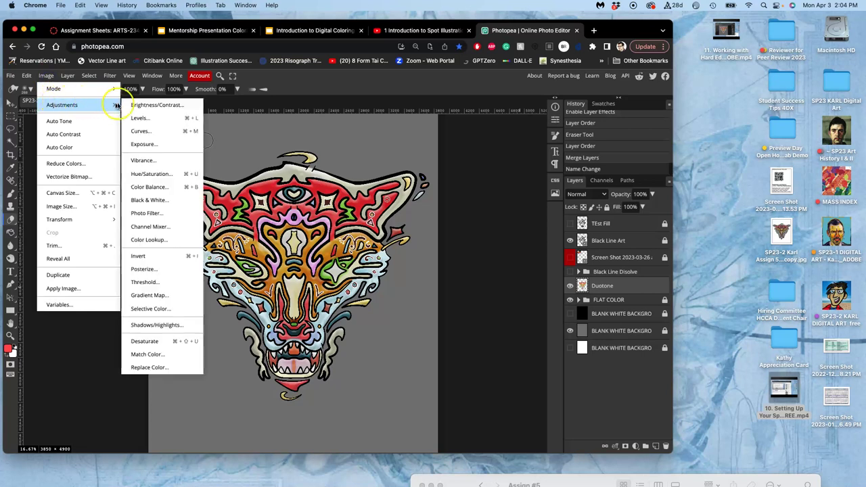
{"action": "left_click", "coordinate": [143, 174]}
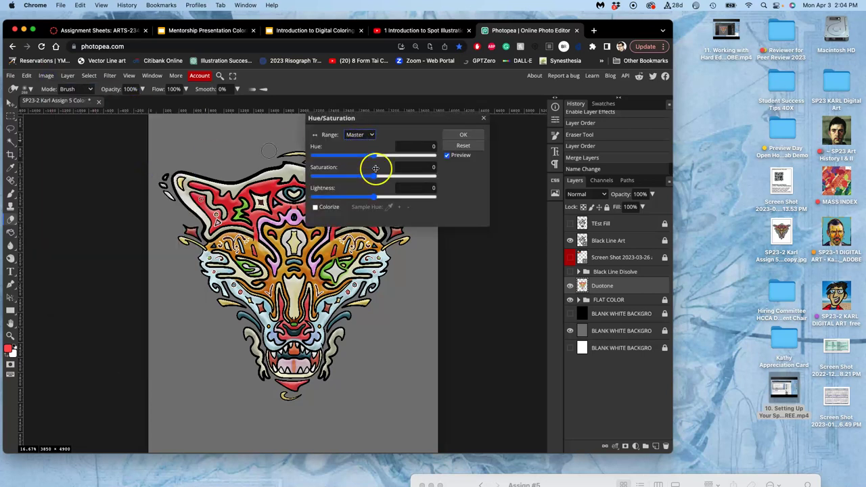
{"action": "left_click_drag", "start_coordinate": [375, 178], "coordinate": [374, 178]}
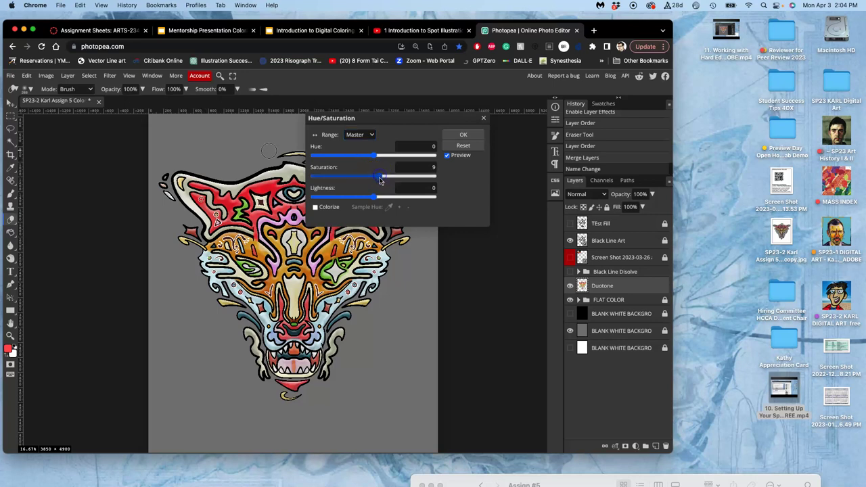
{"action": "left_click_drag", "start_coordinate": [374, 196], "coordinate": [383, 198]}
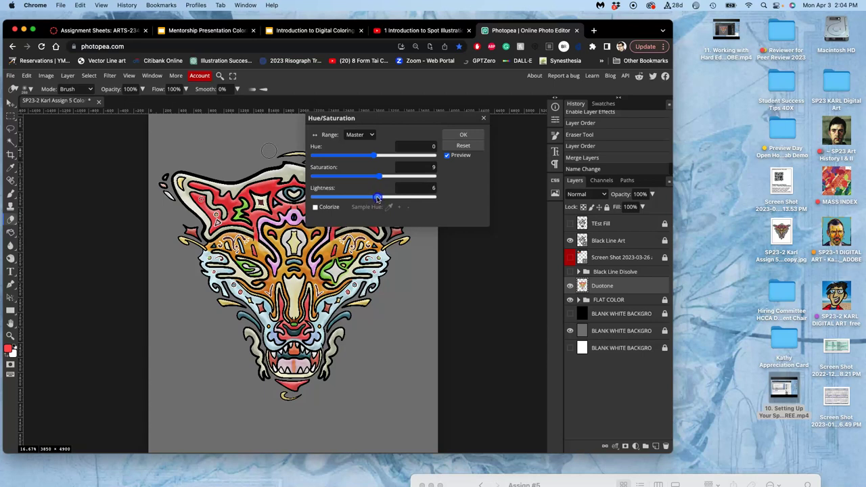
{"action": "left_click_drag", "start_coordinate": [377, 198], "coordinate": [377, 198]}
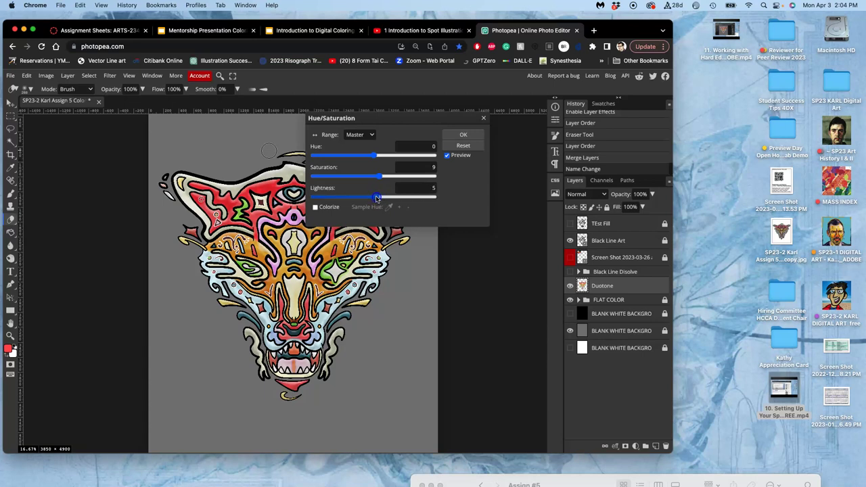
{"action": "left_click", "coordinate": [465, 136]}
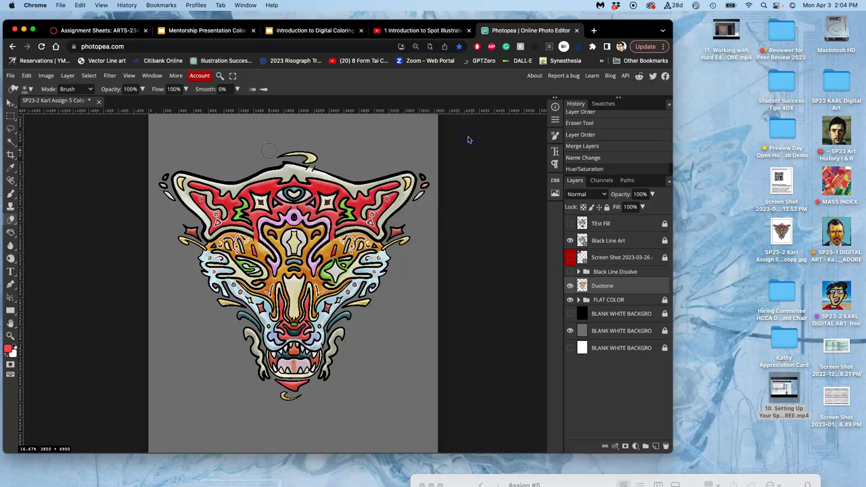